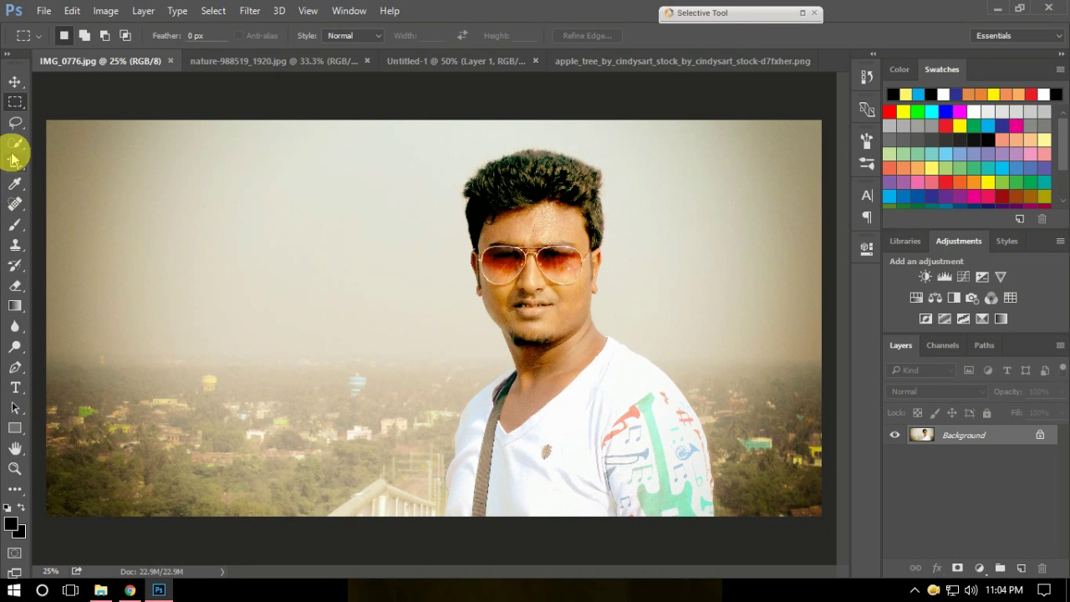
- Choose the Quick Selection tool and enlarge its brush
left_click(14, 141)
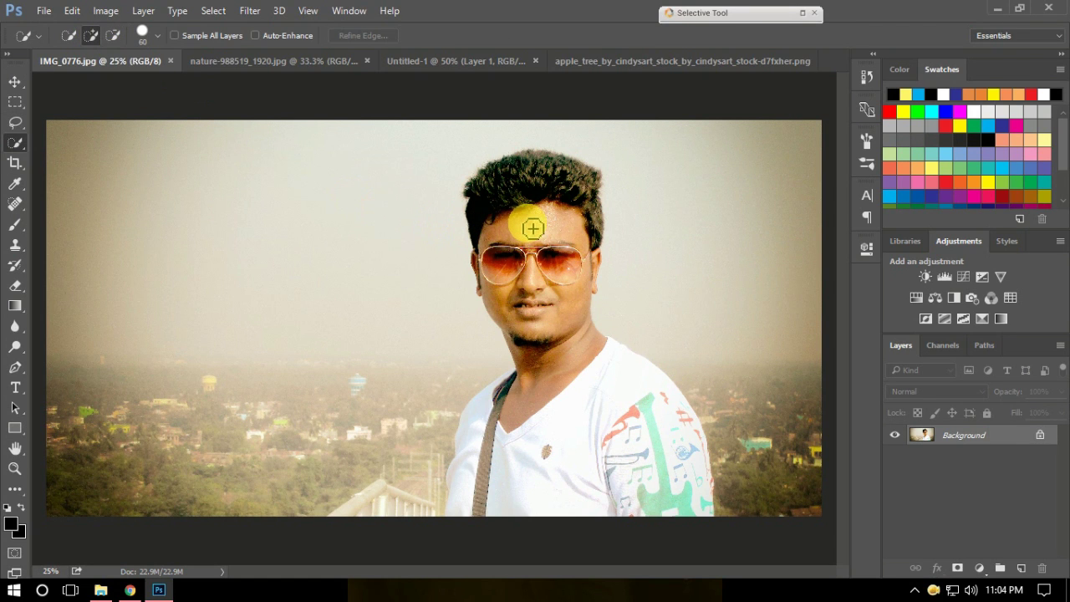
key("bracketright")
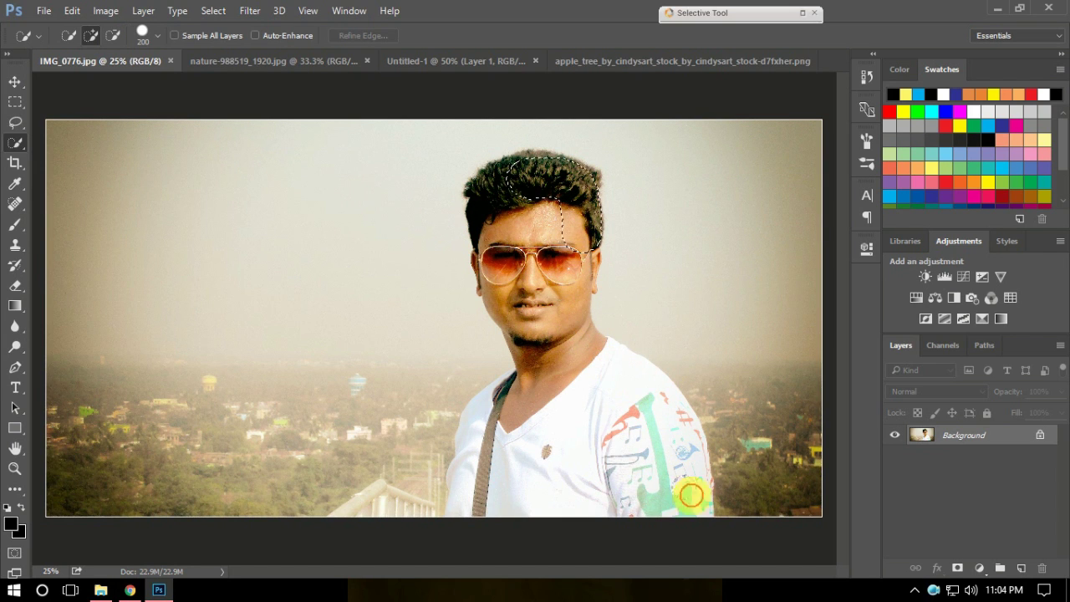
- Paint a selection over the man, then subtract excess near the shoulder, neck and face
mouse_move(478, 521)
left_mouse_down()
mouse_move(500, 290)
mouse_move(490, 215)
mouse_move(613, 292)
left_mouse_up()
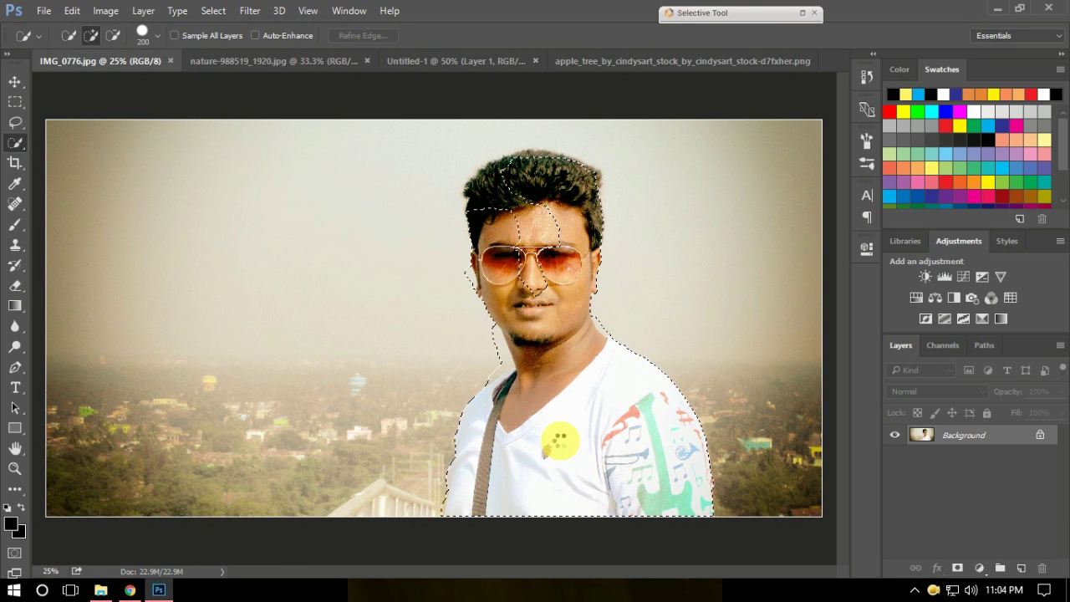
mouse_move(559, 441)
left_mouse_down()
mouse_move(563, 179)
mouse_move(518, 202)
mouse_move(520, 314)
left_mouse_up()
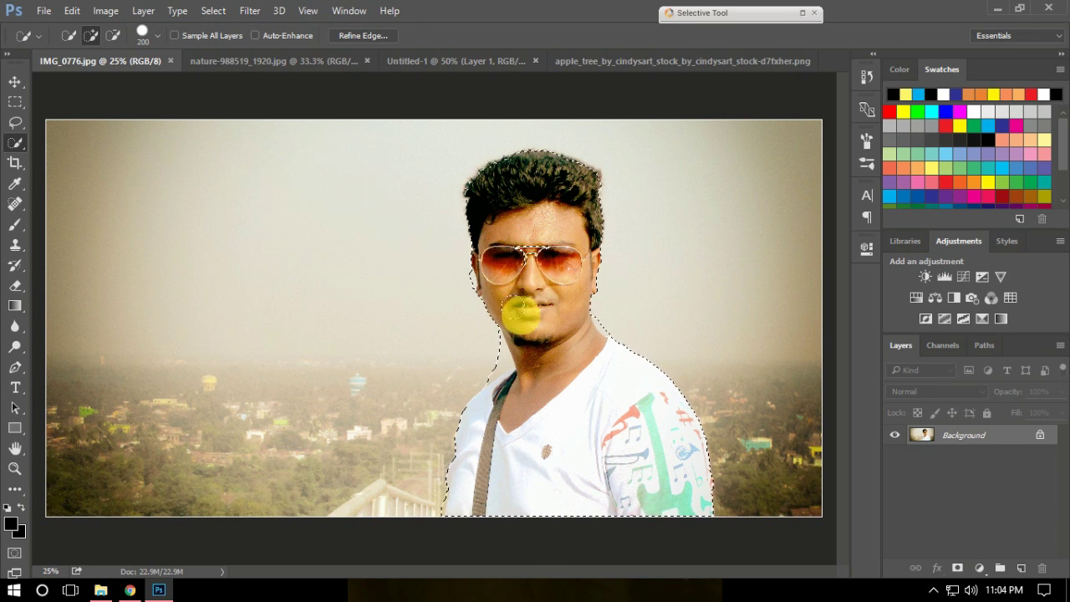
left_click(113, 35)
left_click_drag(633, 351, 625, 327)
scroll(633, 330, "up", 3)
scroll(499, 399, "down", 1)
scroll(480, 365, "right", 2)
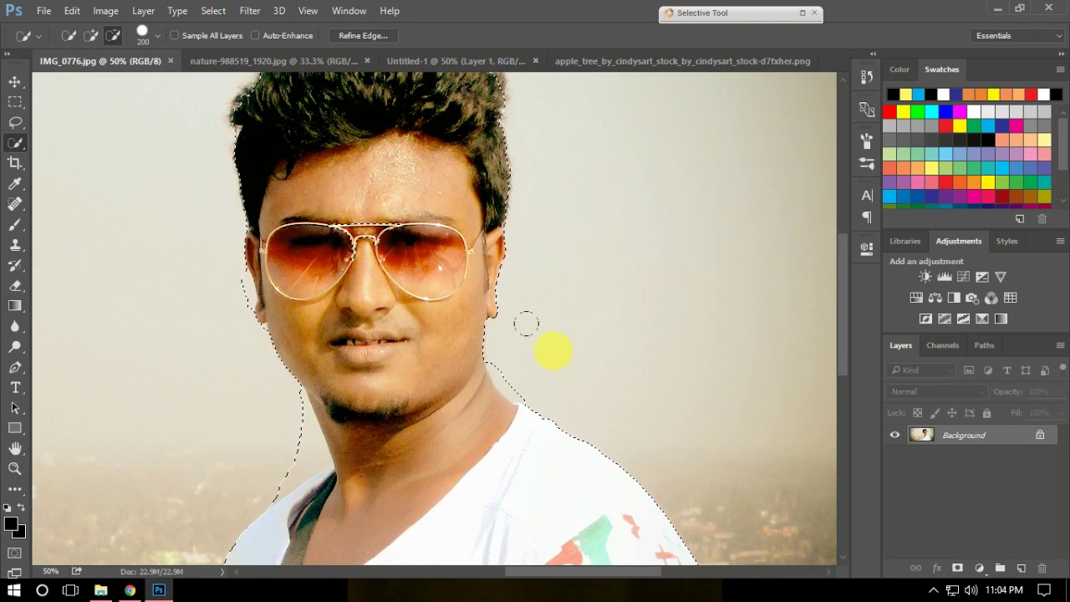
mouse_move(526, 323)
left_mouse_down()
mouse_move(499, 380)
mouse_move(524, 405)
left_mouse_up()
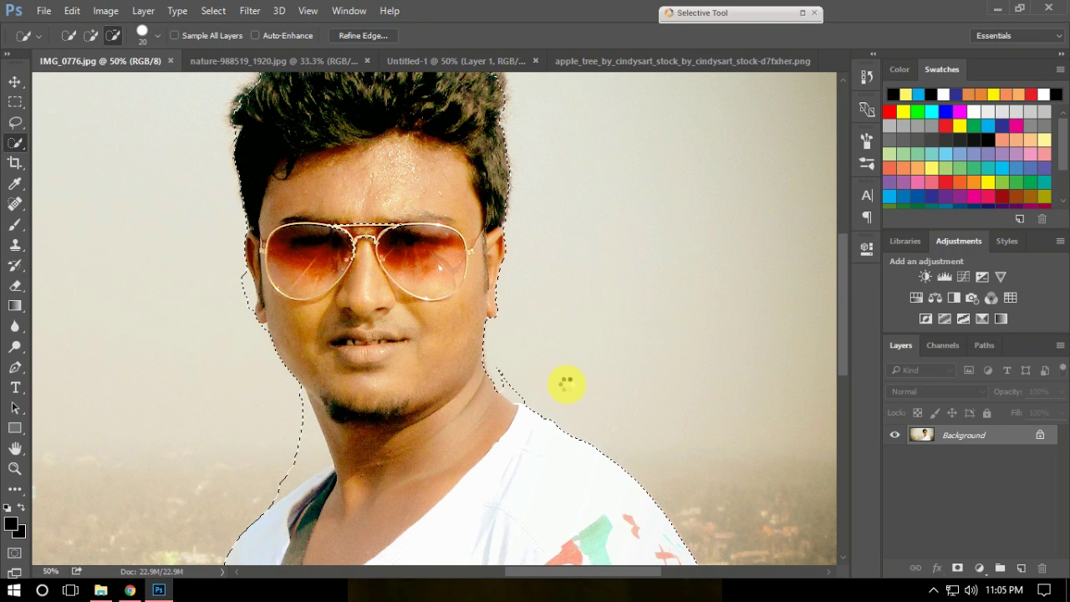
mouse_move(330, 474)
left_mouse_down()
mouse_move(246, 298)
mouse_move(232, 124)
mouse_move(280, 241)
mouse_move(403, 283)
left_mouse_up()
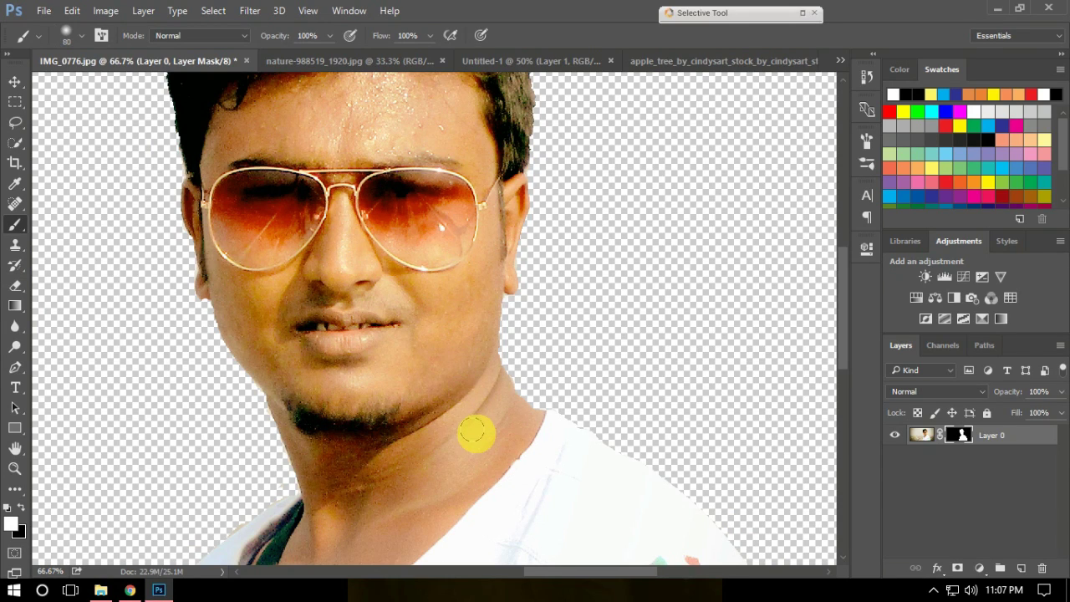
- Centre the head in view and target Layer 0's image instead of its mask
scroll(472, 432, "down", 2)
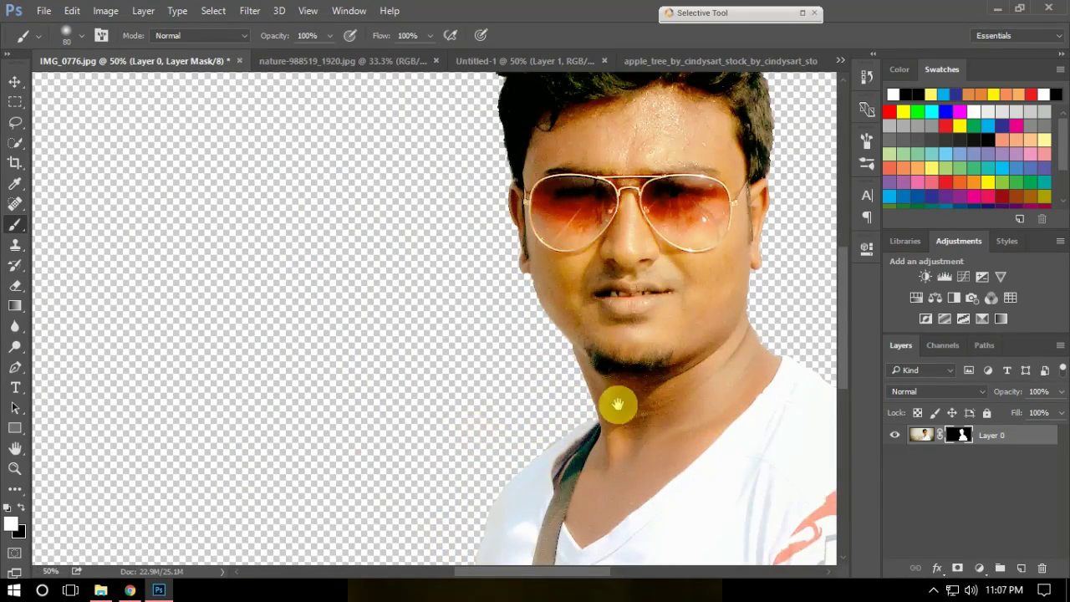
left_click_drag(616, 407, 402, 485)
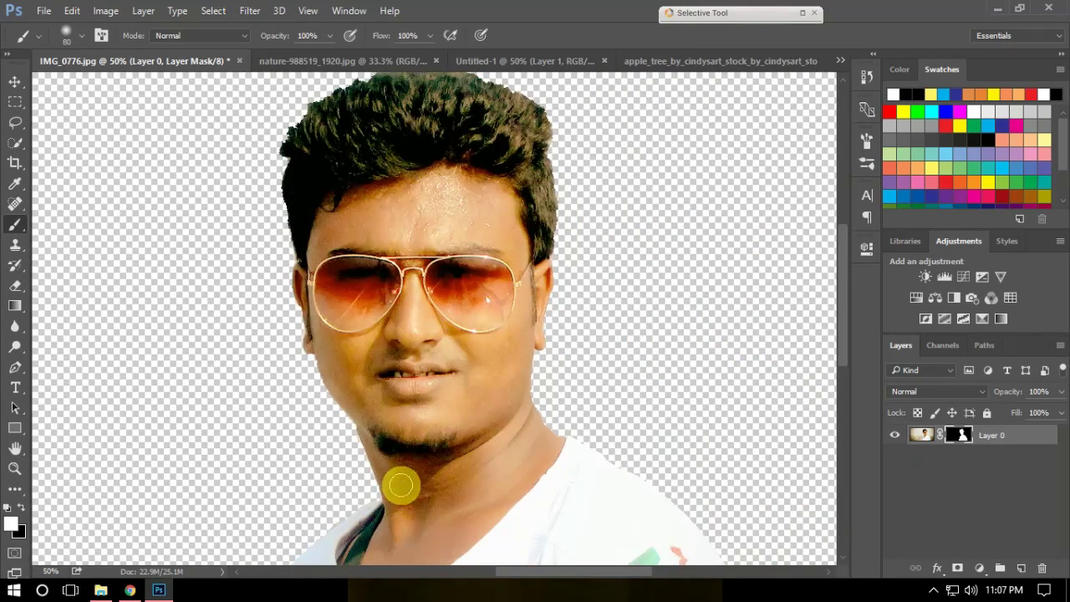
scroll(401, 484, "up", 1)
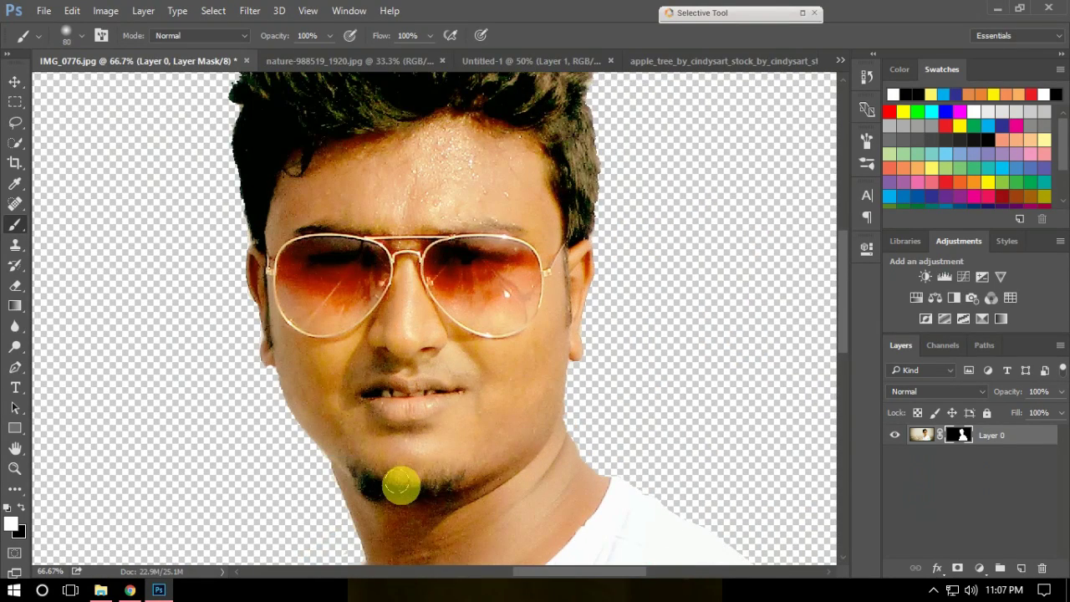
left_click(924, 435)
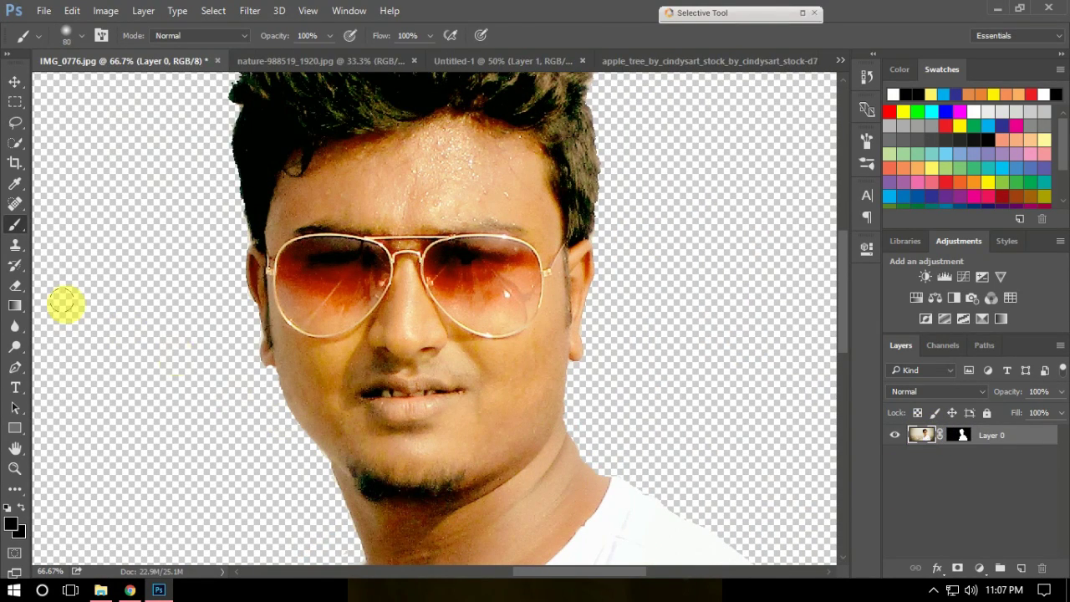
- Spot-heal the blemishes on the face, forehead and above the right lens
left_click(16, 204)
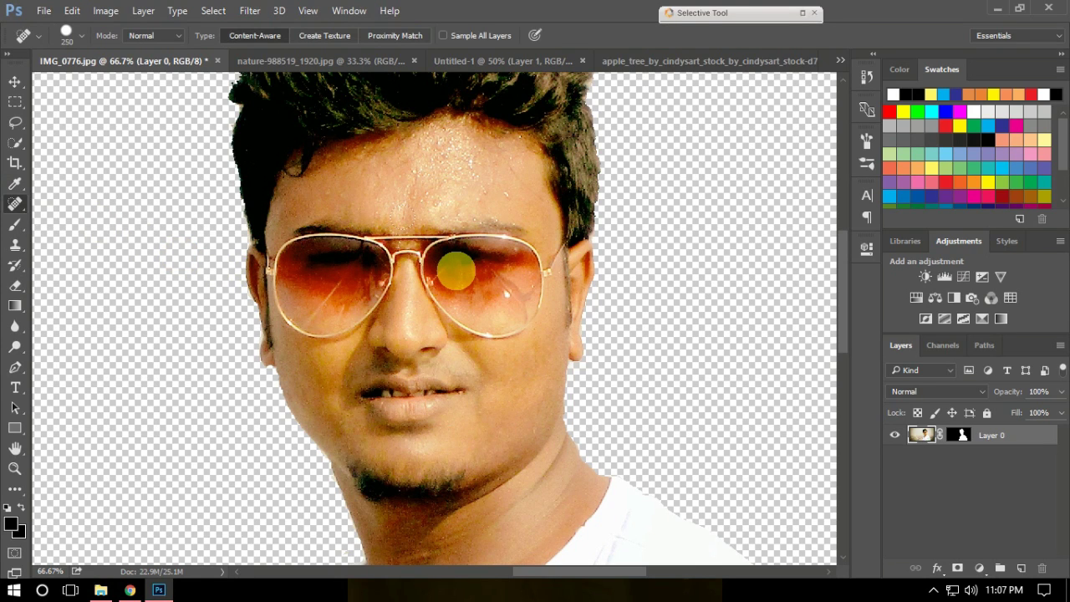
left_click(508, 294)
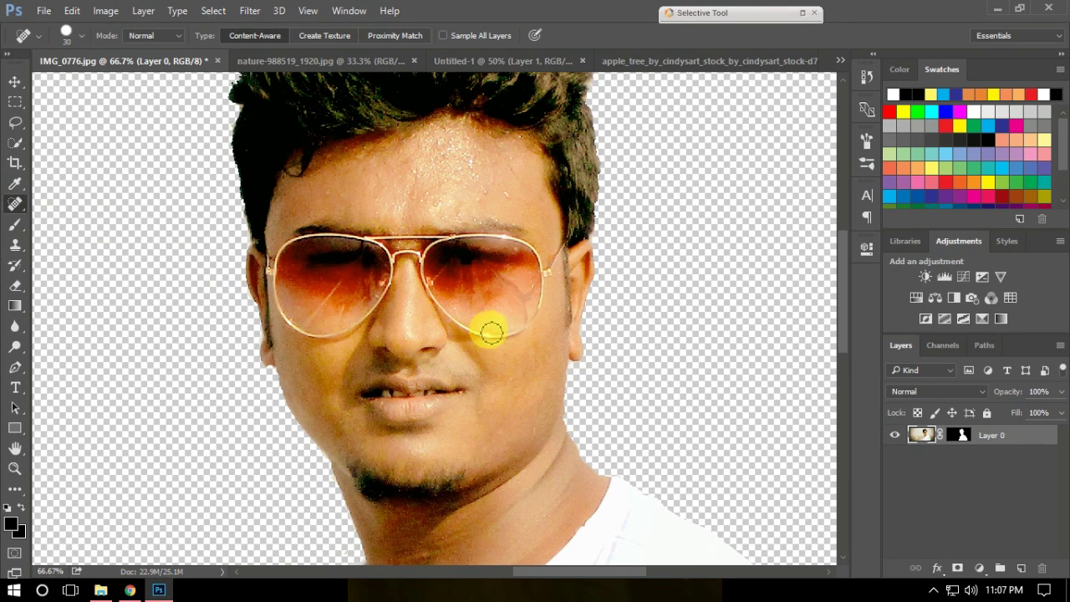
left_click(504, 201)
key("bracketleft")
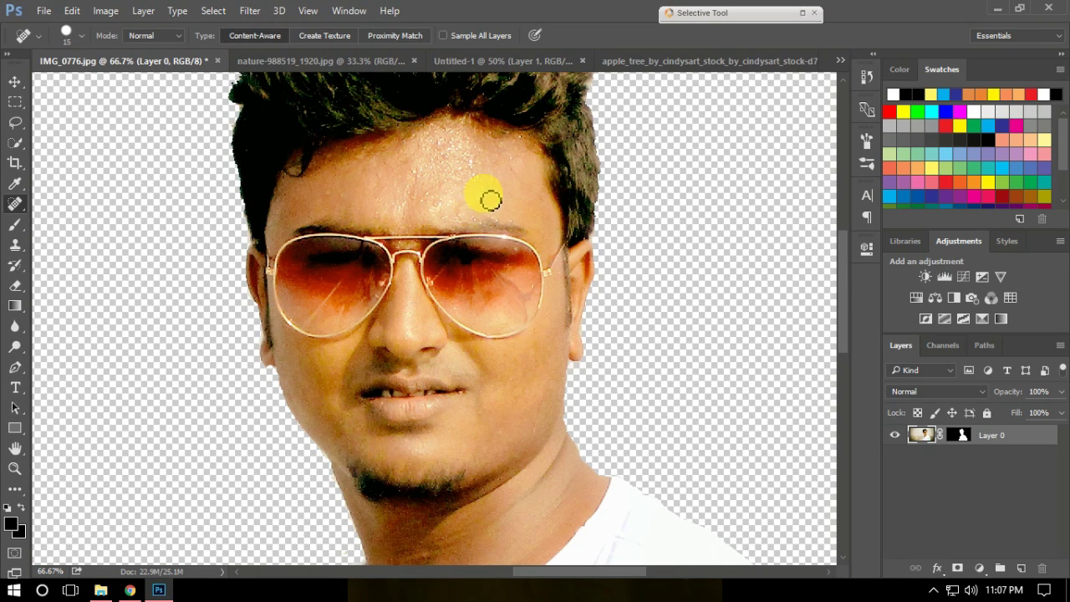
left_click_drag(438, 159, 452, 160)
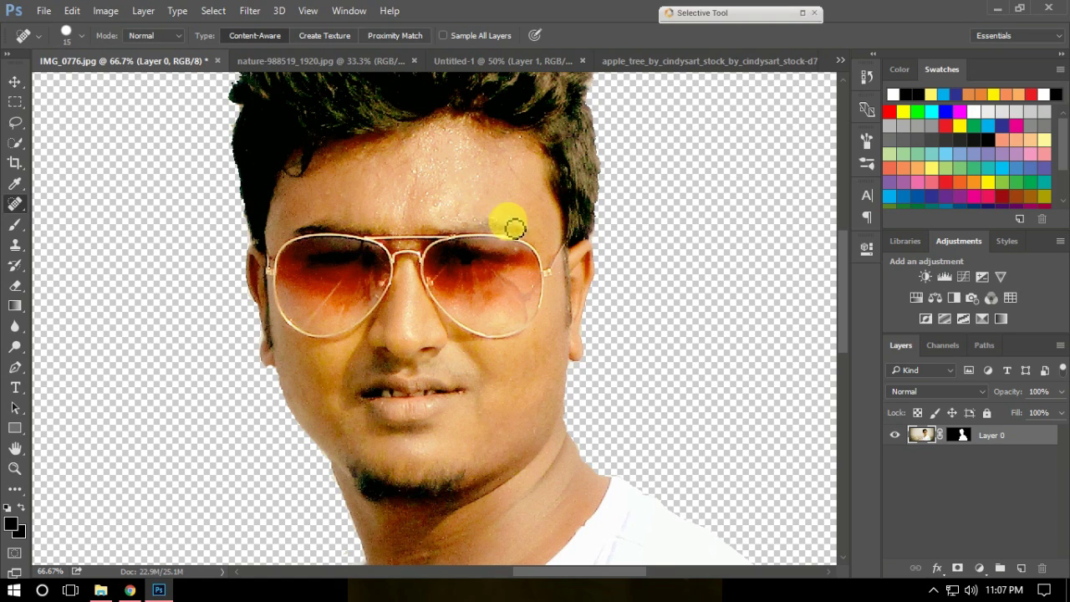
left_click_drag(485, 227, 488, 227)
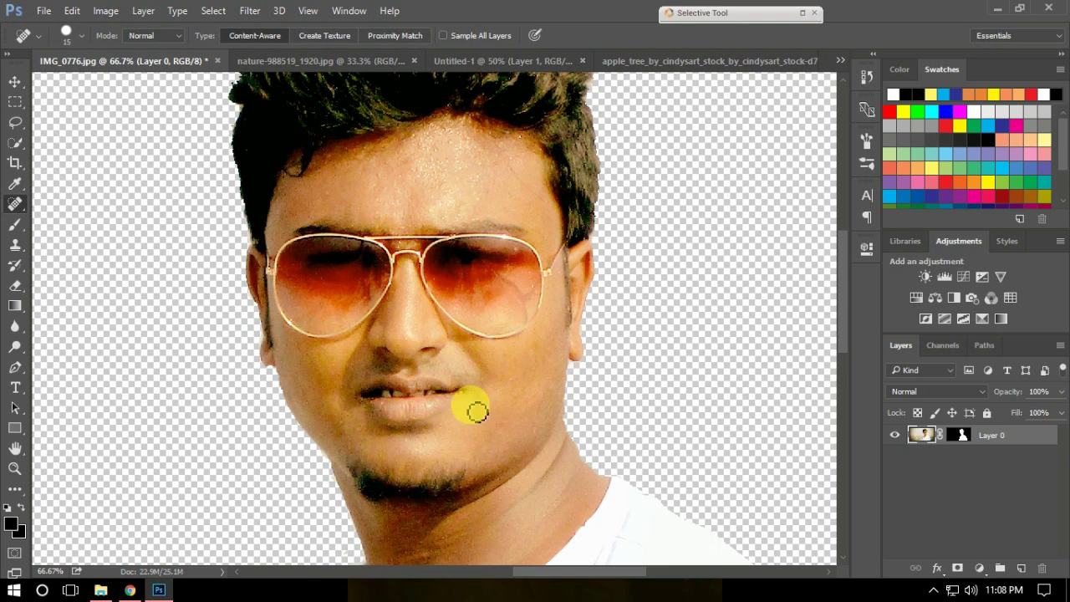
- Add a new empty Layer 1 above Layer 0
left_click_drag(489, 440, 493, 361)
mouse_move(564, 358)
left_mouse_down()
mouse_move(552, 267)
mouse_move(518, 434)
mouse_move(542, 478)
left_mouse_up()
left_click(1021, 568)
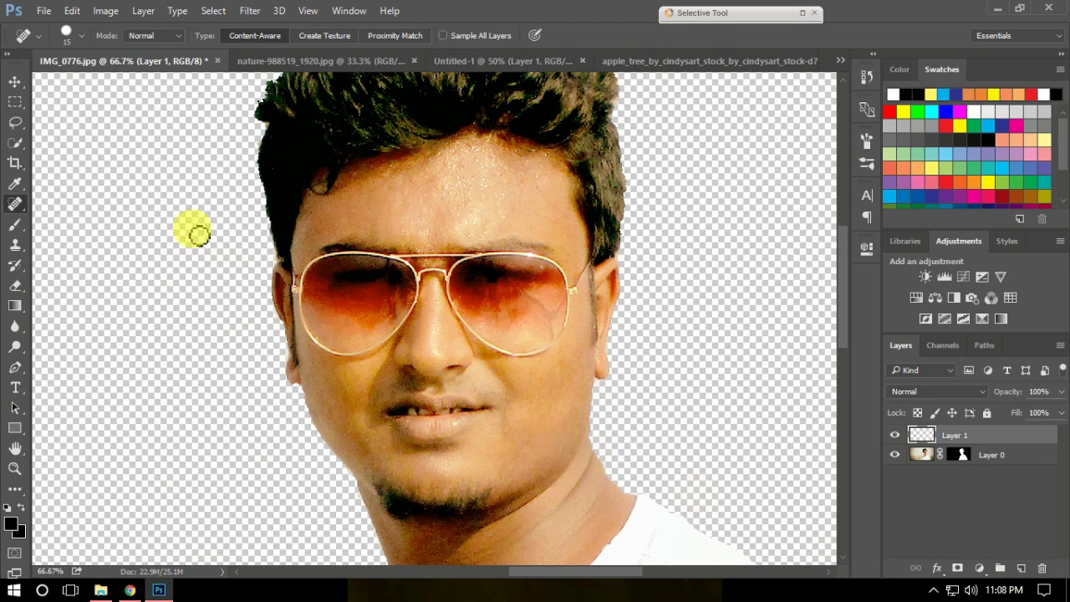
- Select the Mixer Brush with Wet 10%, Load 18%, Mix 30%, Flow 15%, Sample All Layers
left_click(14, 228)
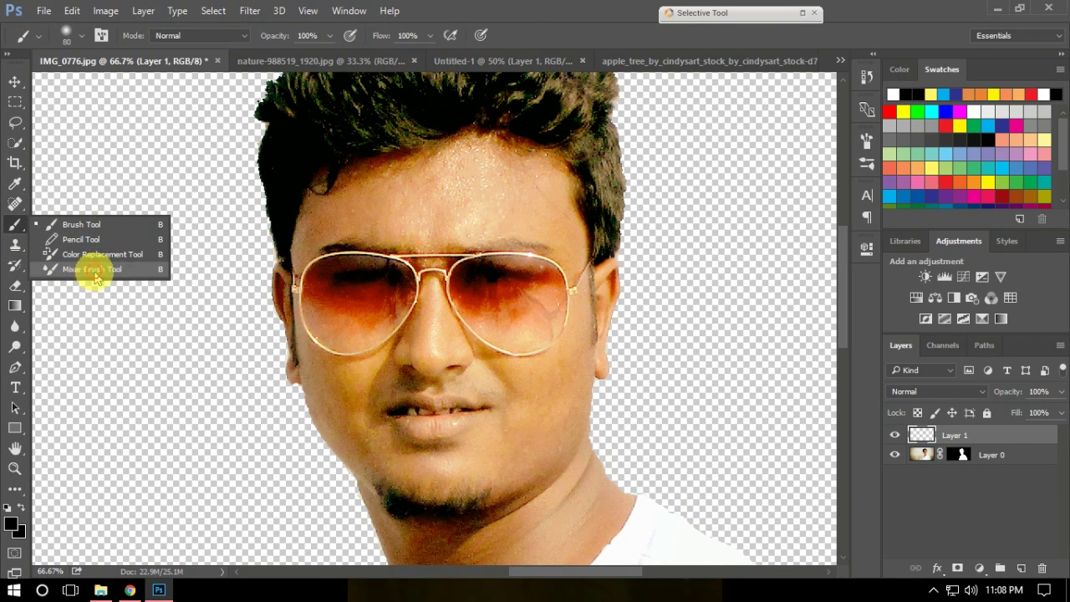
left_click(95, 270)
left_click(413, 35)
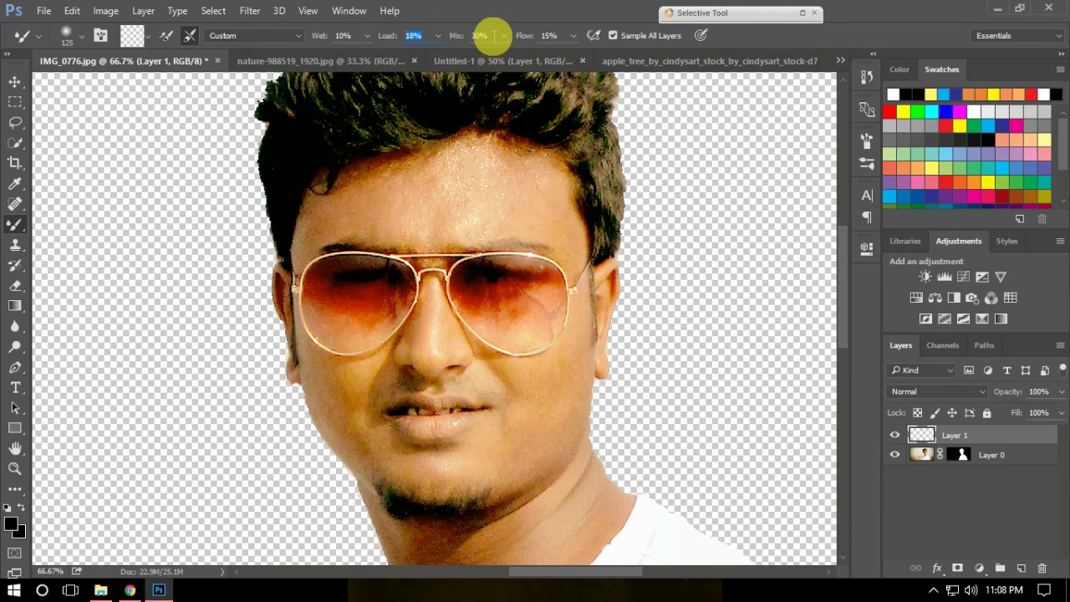
left_click(552, 36)
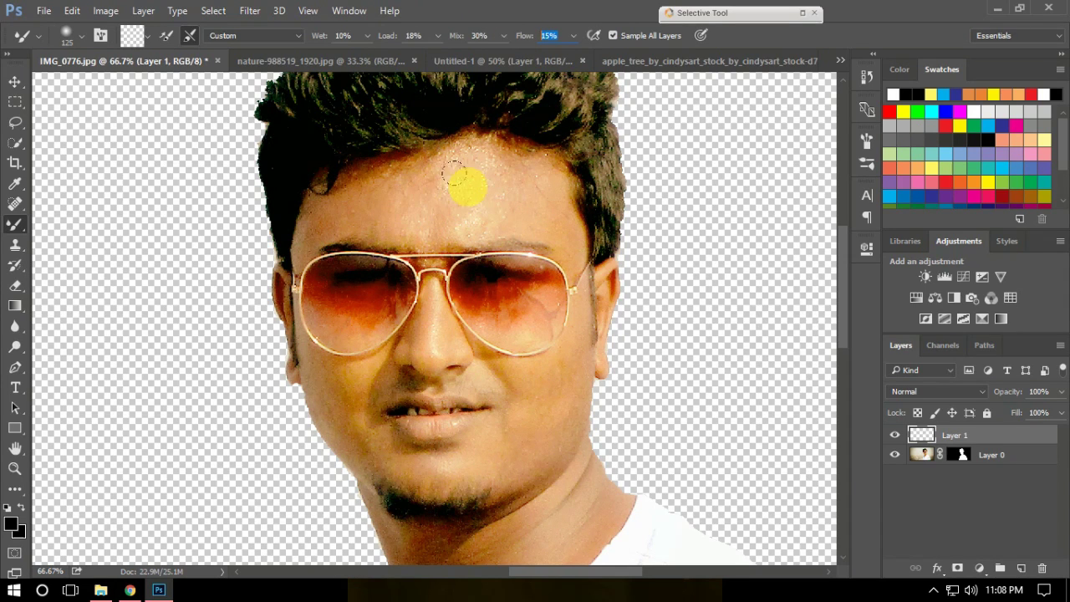
- Smooth the skin on the forehead, cheeks and below the ear on Layer 1
mouse_move(414, 172)
left_mouse_down()
mouse_move(432, 201)
mouse_move(510, 174)
mouse_move(399, 186)
mouse_move(311, 221)
mouse_move(359, 181)
mouse_move(520, 155)
mouse_move(535, 164)
mouse_move(569, 251)
mouse_move(394, 162)
mouse_move(509, 346)
left_mouse_up()
mouse_move(484, 383)
left_mouse_down()
mouse_move(489, 333)
mouse_move(410, 214)
mouse_move(418, 262)
mouse_move(425, 239)
mouse_move(382, 256)
mouse_move(477, 258)
mouse_move(531, 275)
mouse_move(530, 289)
mouse_move(537, 277)
mouse_move(557, 293)
mouse_move(358, 304)
left_mouse_up()
key("bracketright")
key("bracketright")
key("bracketright")
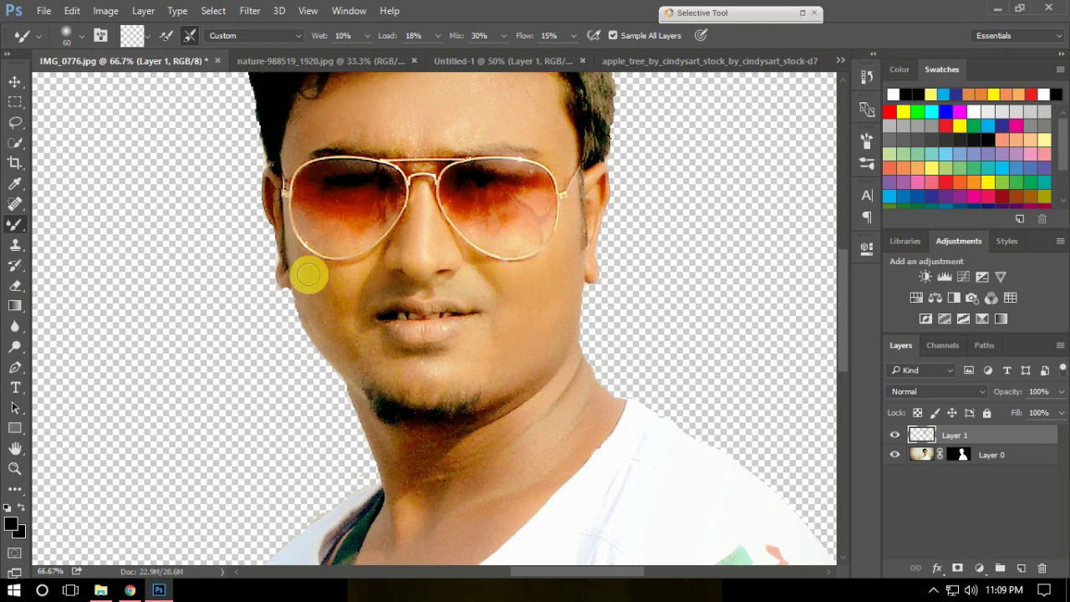
mouse_move(299, 269)
left_mouse_down()
mouse_move(349, 340)
mouse_move(316, 318)
left_mouse_up()
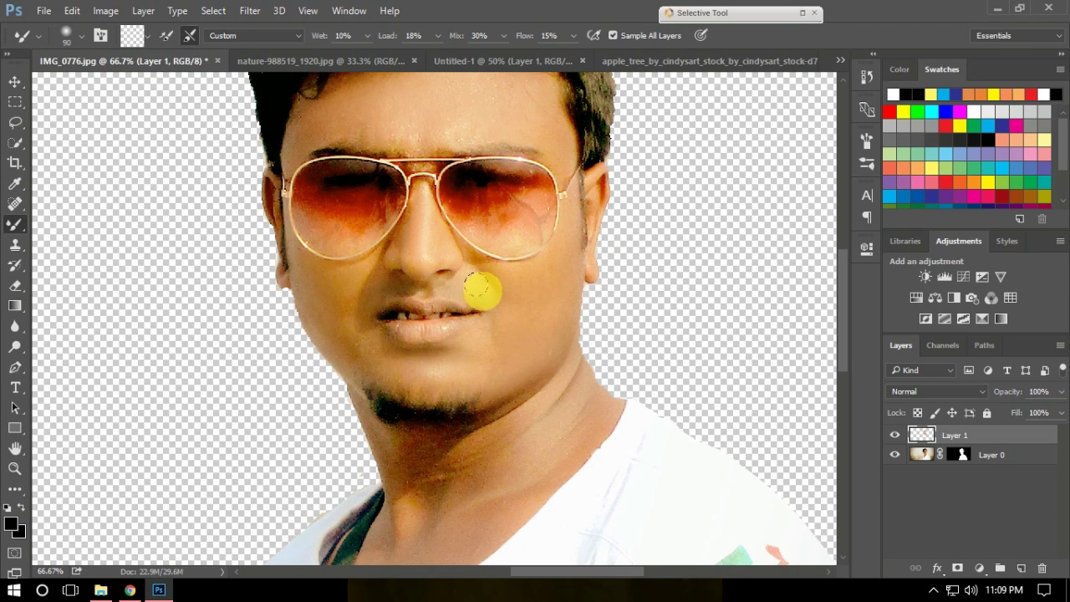
key("bracketright")
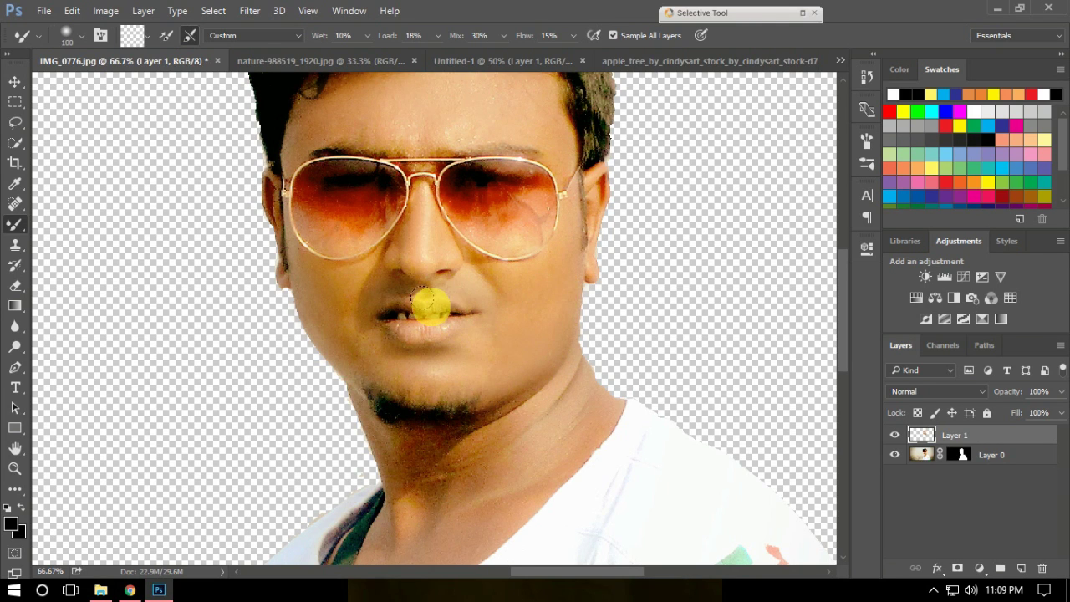
key("bracketleft")
key("bracketleft")
key("bracketleft")
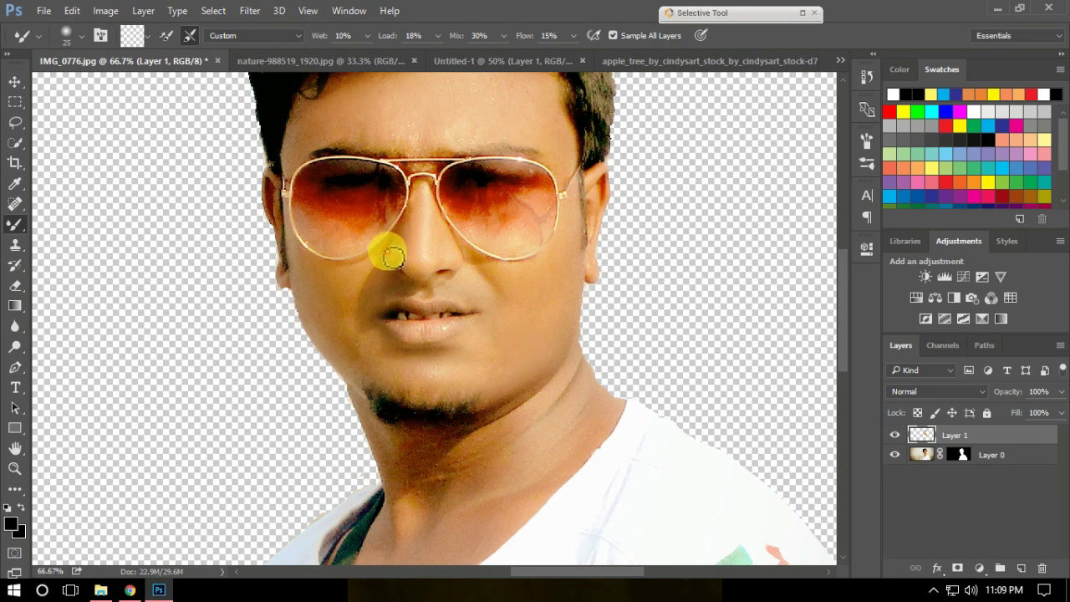
key("bracketright")
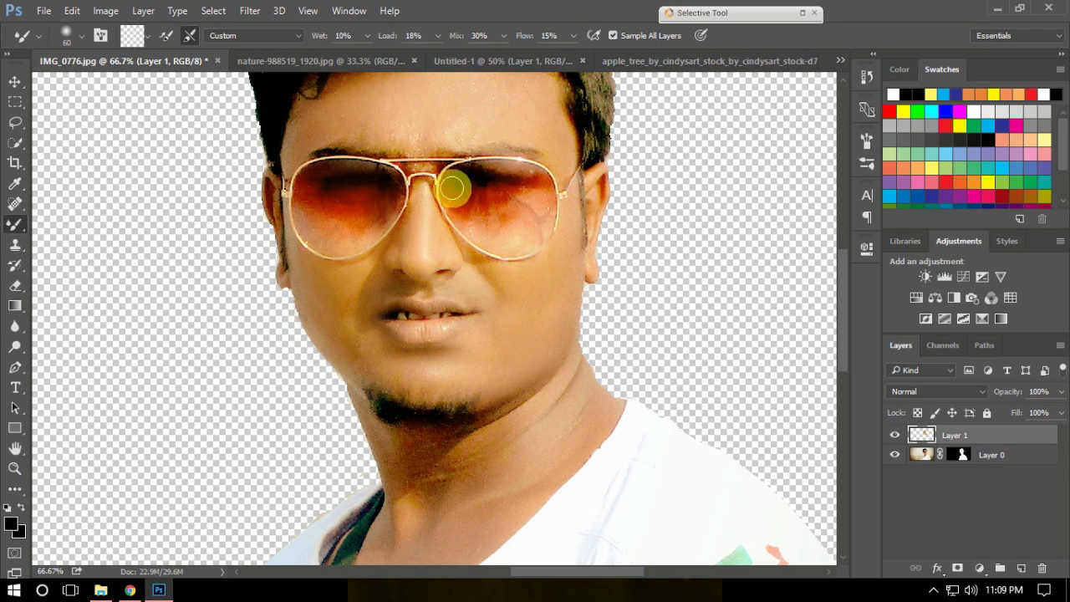
- With a larger brush, blend the skin across the neck
scroll(519, 327, "up", 1)
scroll(530, 310, "down", 5)
key("bracketright")
key("bracketright")
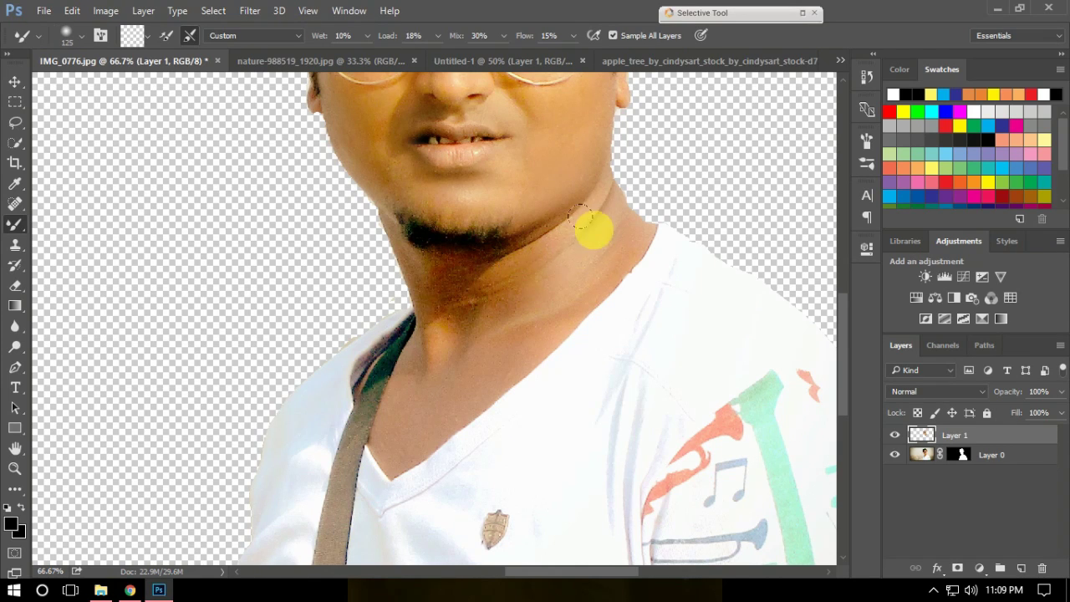
mouse_move(597, 230)
left_mouse_down()
mouse_move(528, 306)
mouse_move(526, 342)
left_mouse_up()
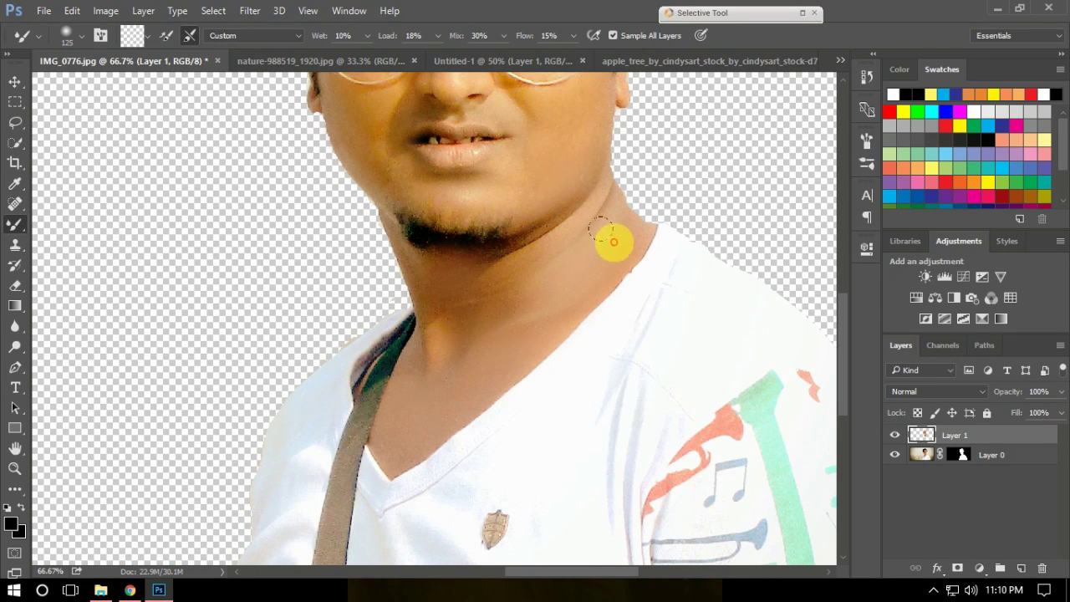
mouse_move(483, 235)
left_mouse_down()
mouse_move(358, 294)
mouse_move(443, 447)
left_mouse_up()
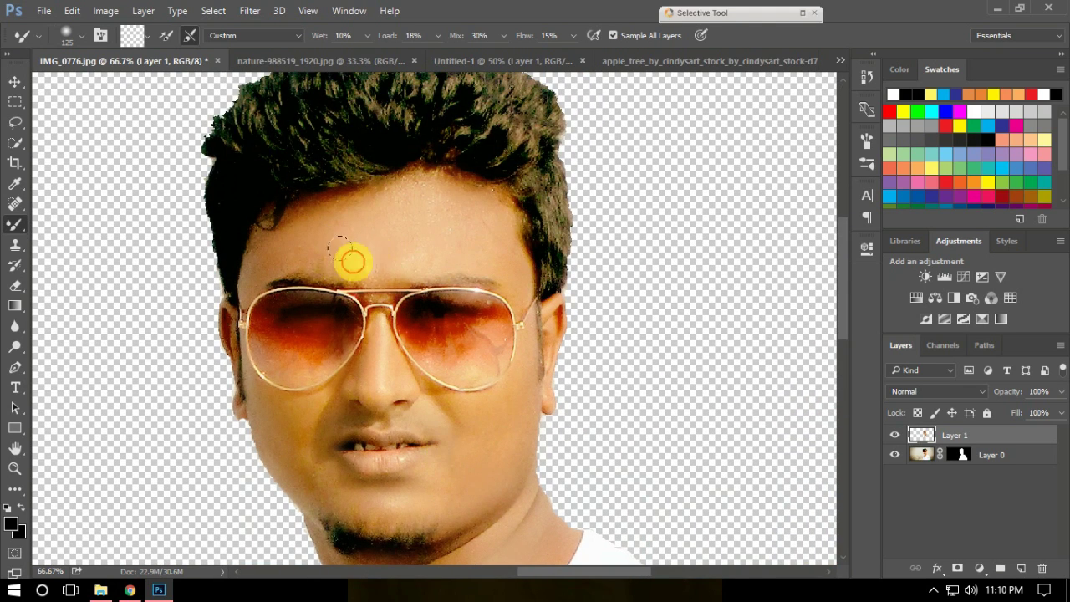
- Compare the face with and without smoothing, then select both layers for merging
left_click(895, 435)
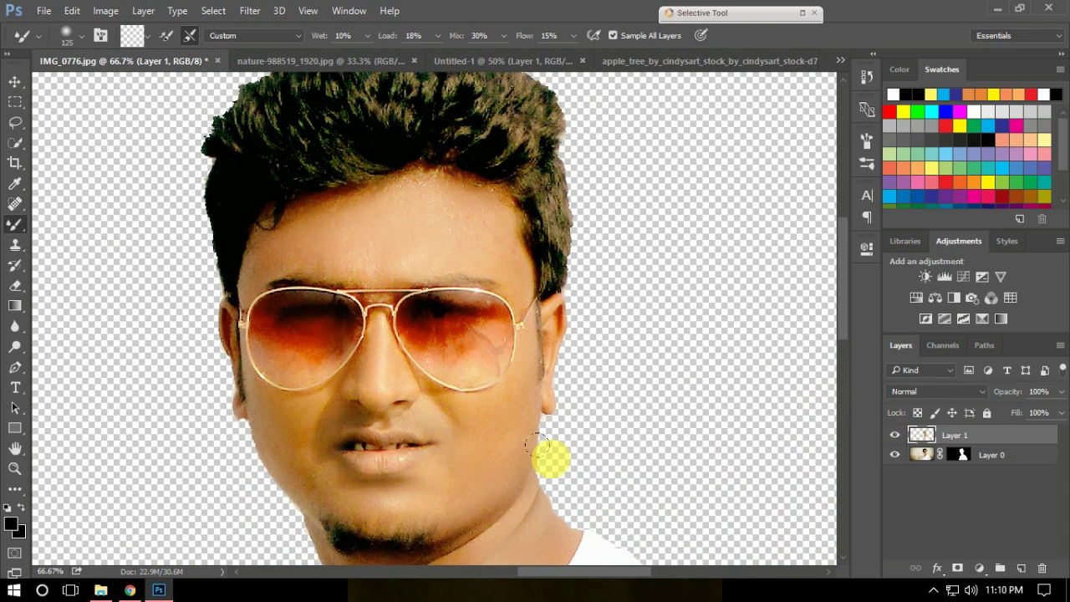
key("ctrl+minus")
key("ctrl+minus")
key("ctrl+minus")
key("ctrl+minus")
key("ctrl+plus")
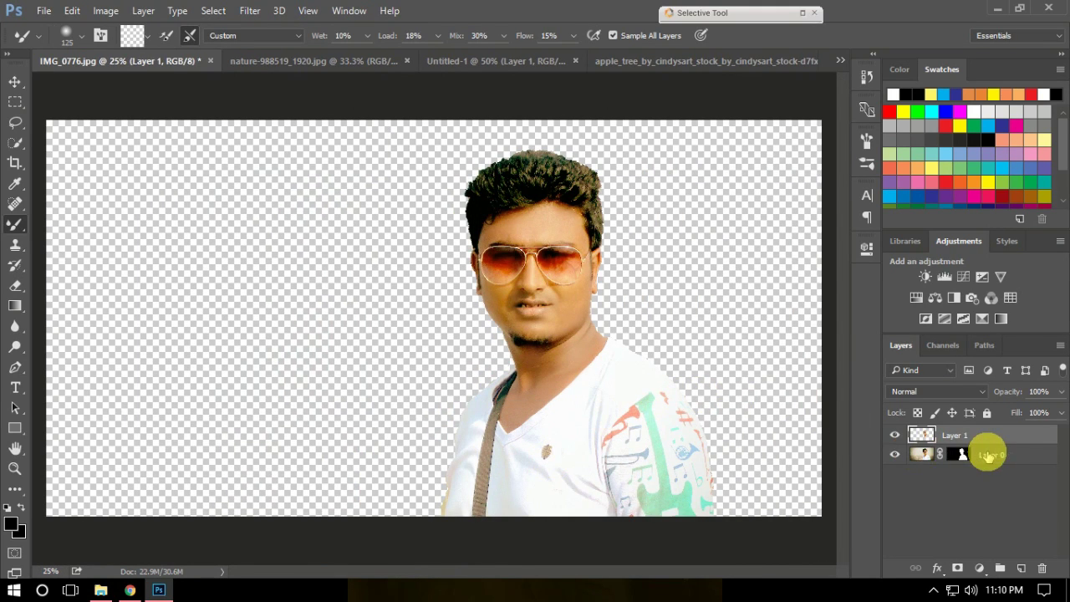
left_click(989, 455, "ctrl")
right_click(989, 455)
- Merge the layers, then add Selective Color shifting Reds toward cyan with less black
left_click(742, 535)
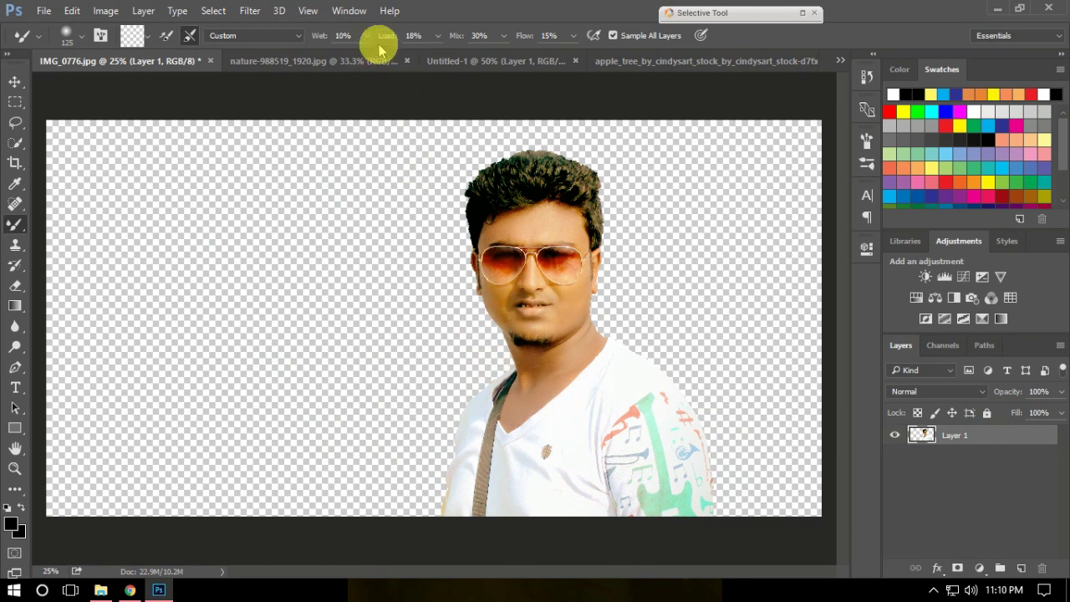
left_click(979, 568)
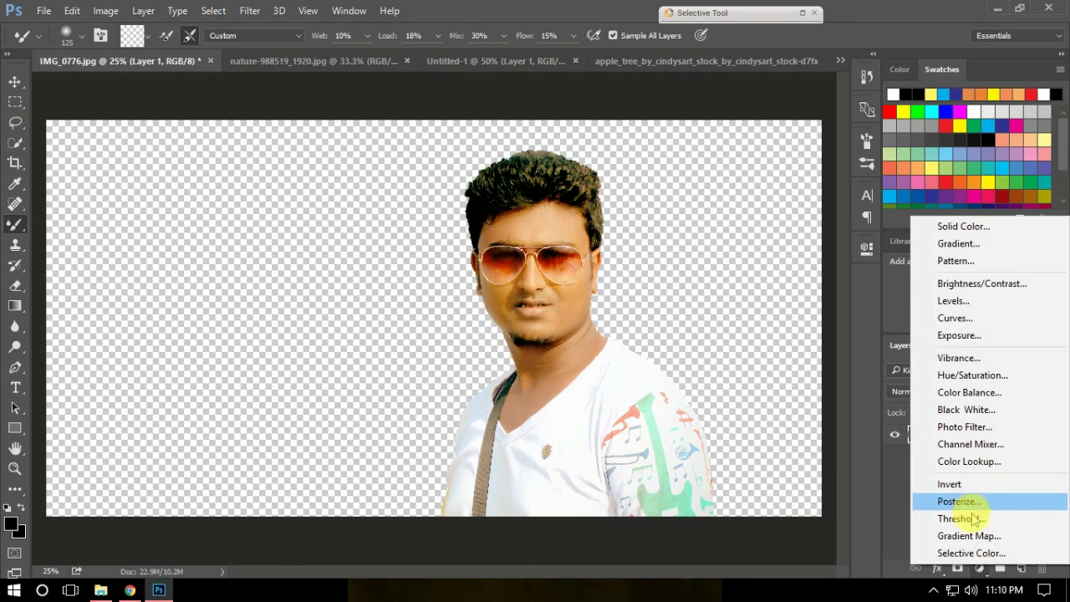
left_click(970, 553)
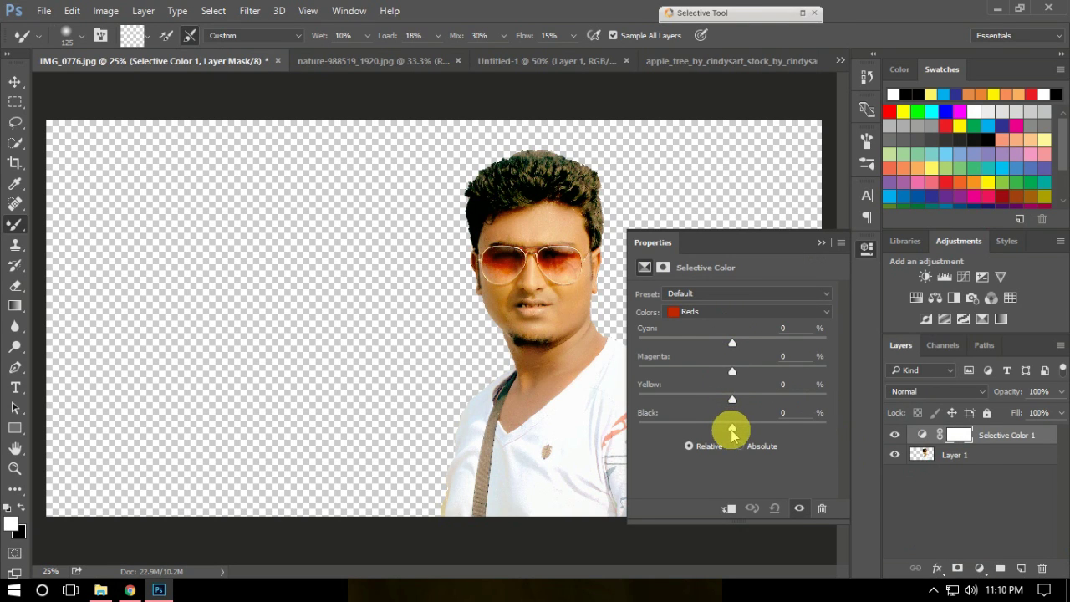
left_click_drag(732, 345, 758, 348)
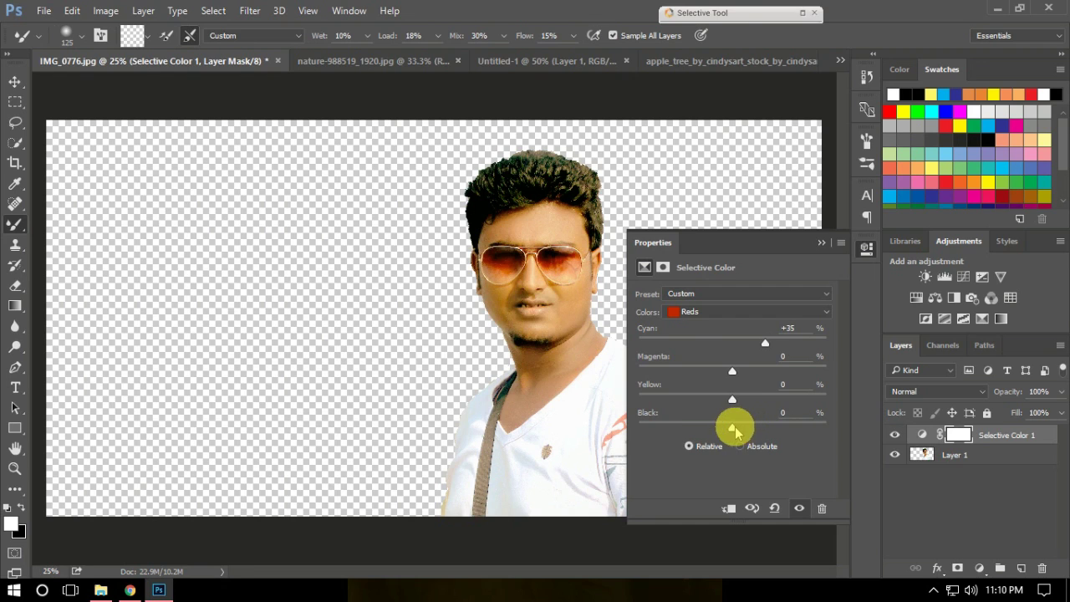
left_click_drag(717, 430, 710, 432)
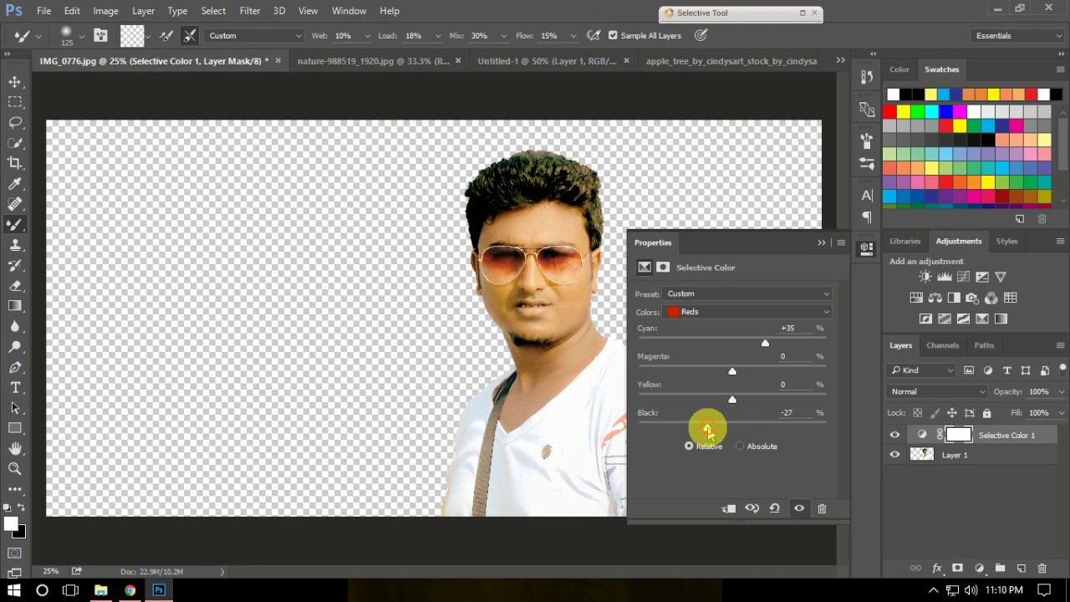
- Adjust the Selective Color Yellows, then change the black amount in the Blacks
left_click(755, 313)
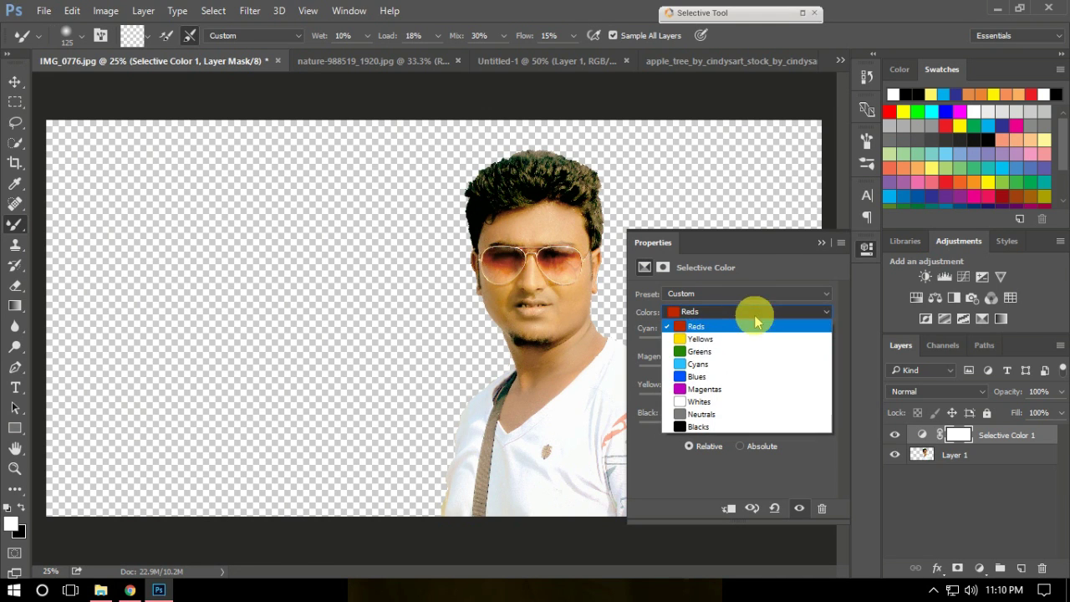
left_click(745, 338)
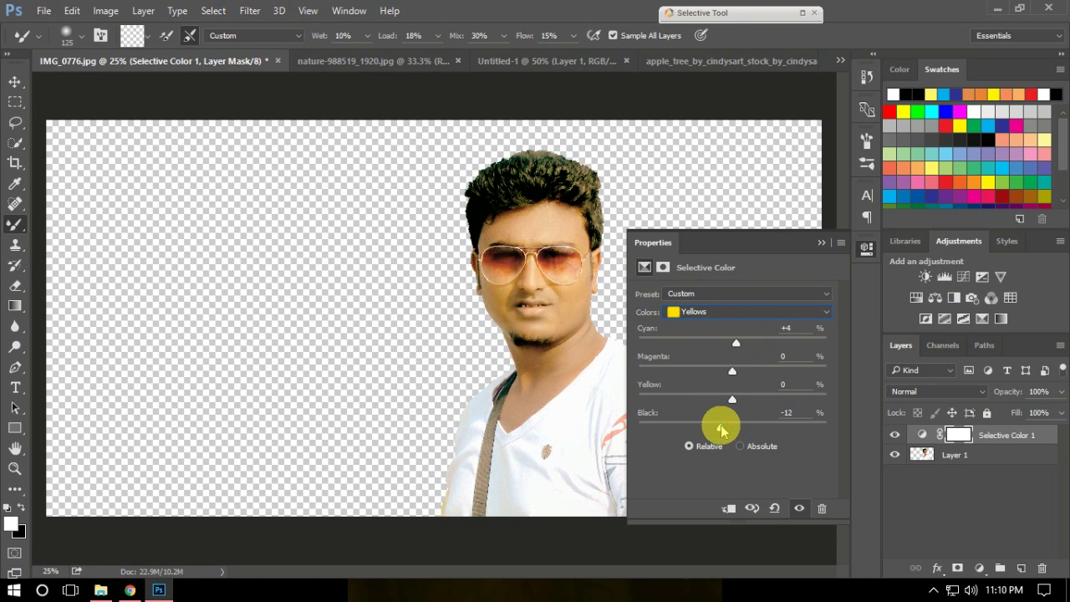
left_click(759, 311)
left_click(740, 422)
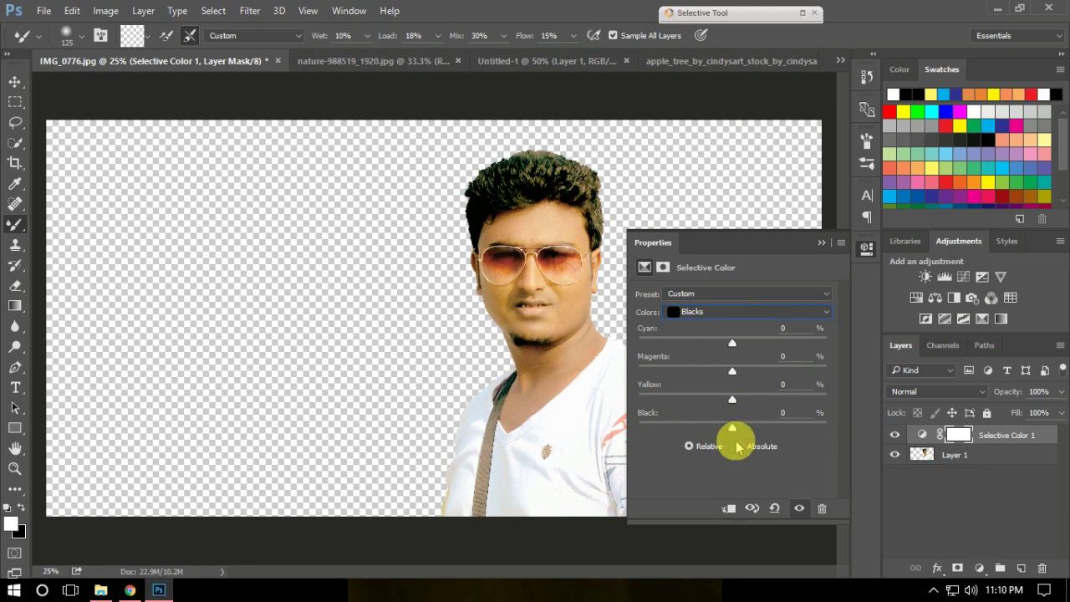
mouse_move(730, 430)
left_mouse_down()
mouse_move(717, 431)
mouse_move(741, 429)
left_mouse_up()
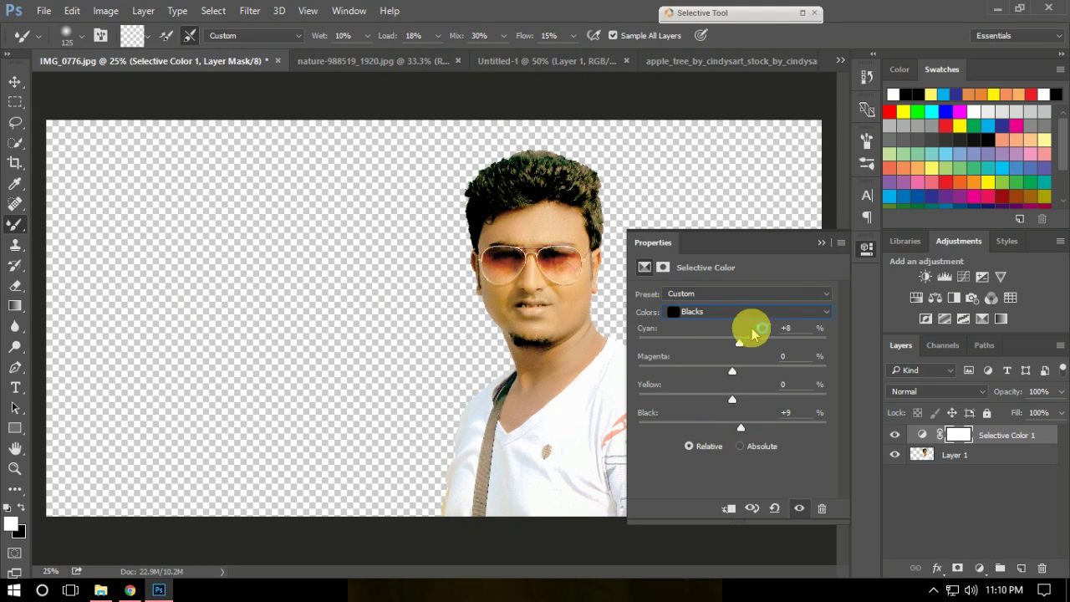
- Close Properties and toggle the Selective Color 1 layer to compare before and after
left_click(821, 243)
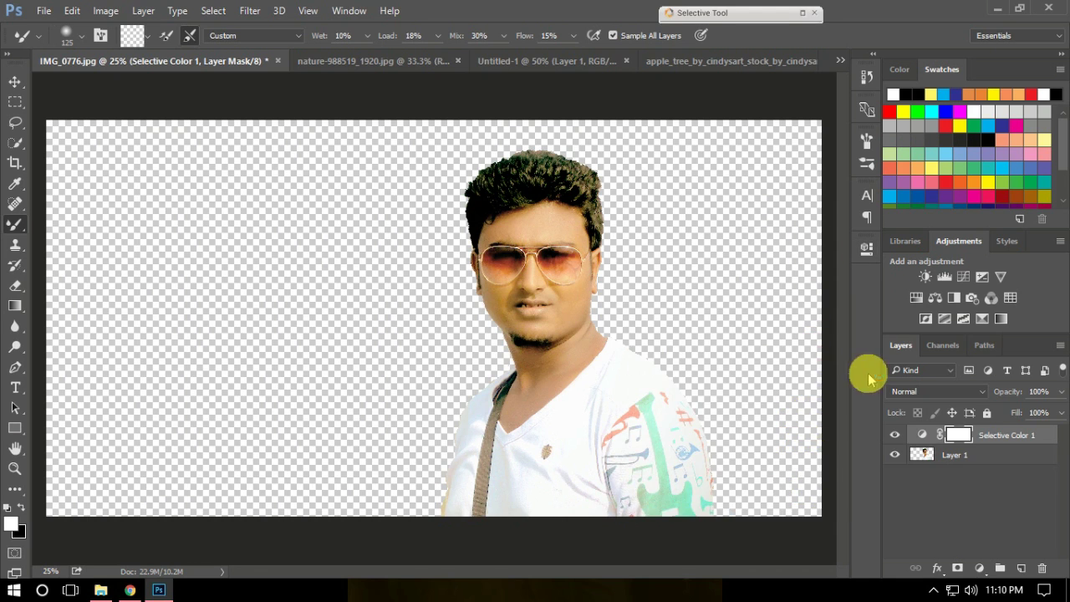
left_click(893, 434)
left_click(894, 435)
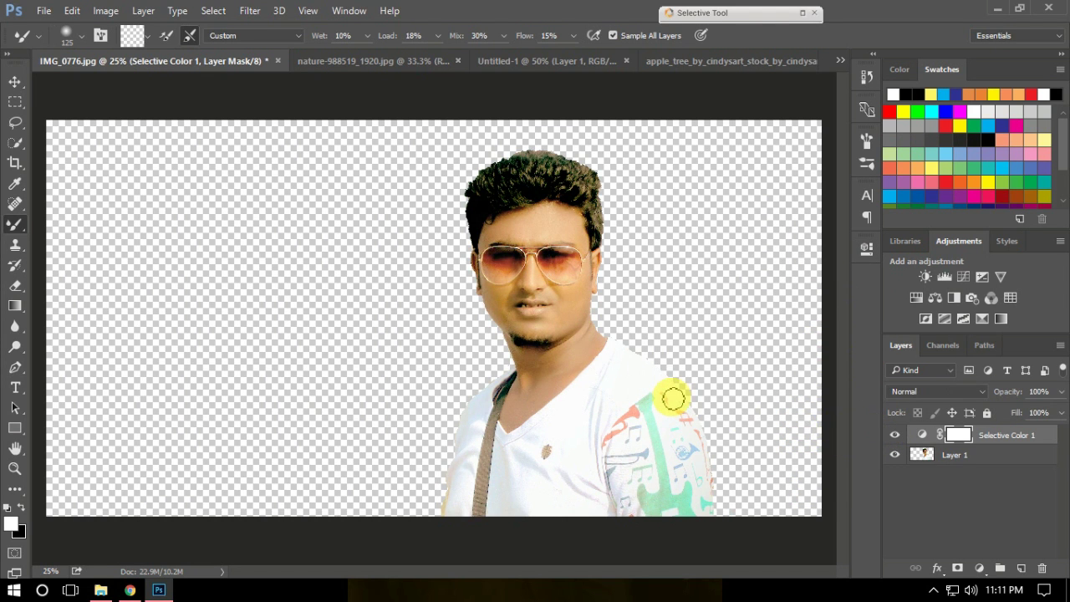
key("ctrl+minus")
key("ctrl+minus")
key("ctrl+plus")
key("ctrl+plus")
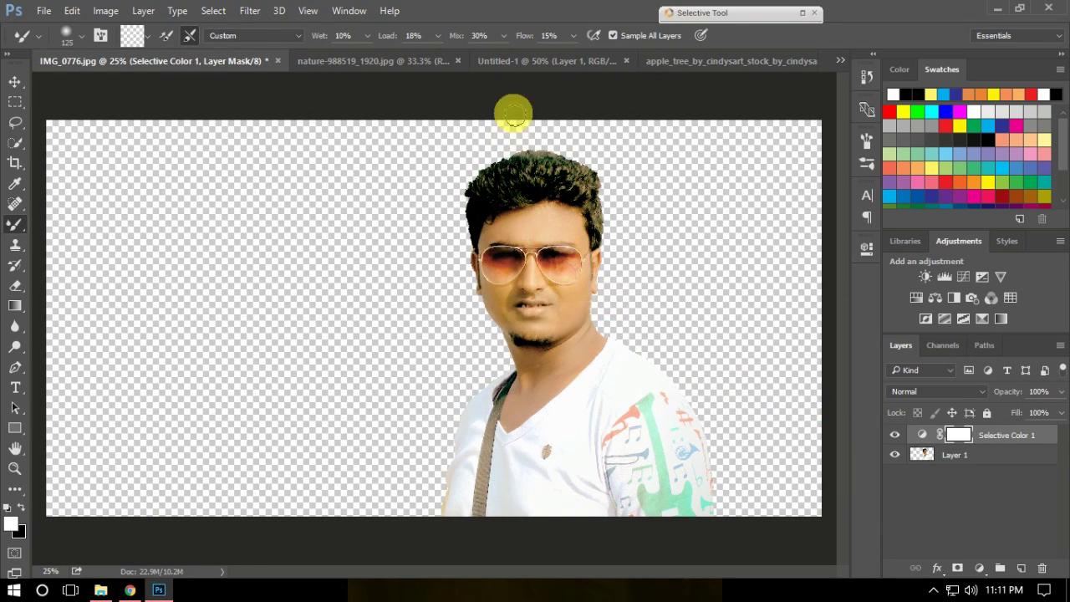
left_click(385, 60)
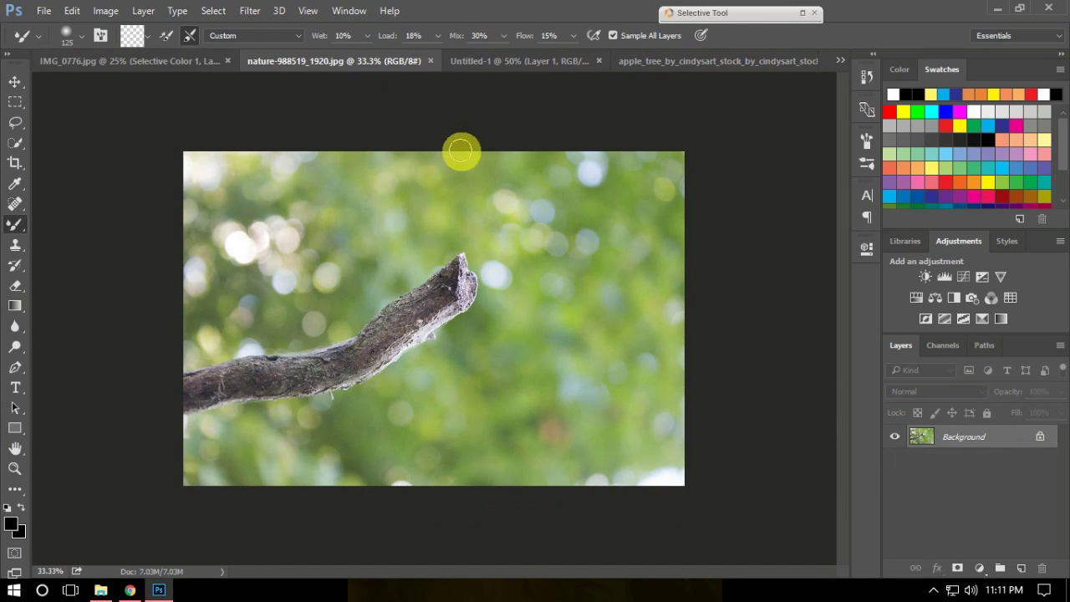
- Lasso a selection around the branch in nature-988519_1920.jpg
left_click(16, 126)
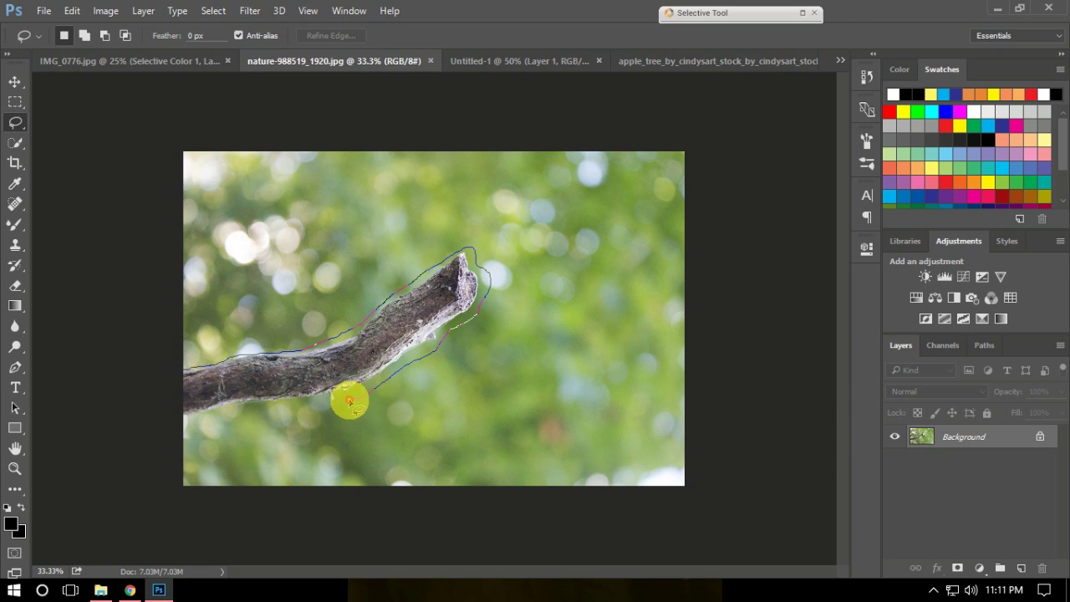
left_click_drag(326, 412, 250, 421)
left_click_drag(180, 433, 165, 366)
- Content-Aware fill the branch selection and zoom in to check the result
left_click(105, 10)
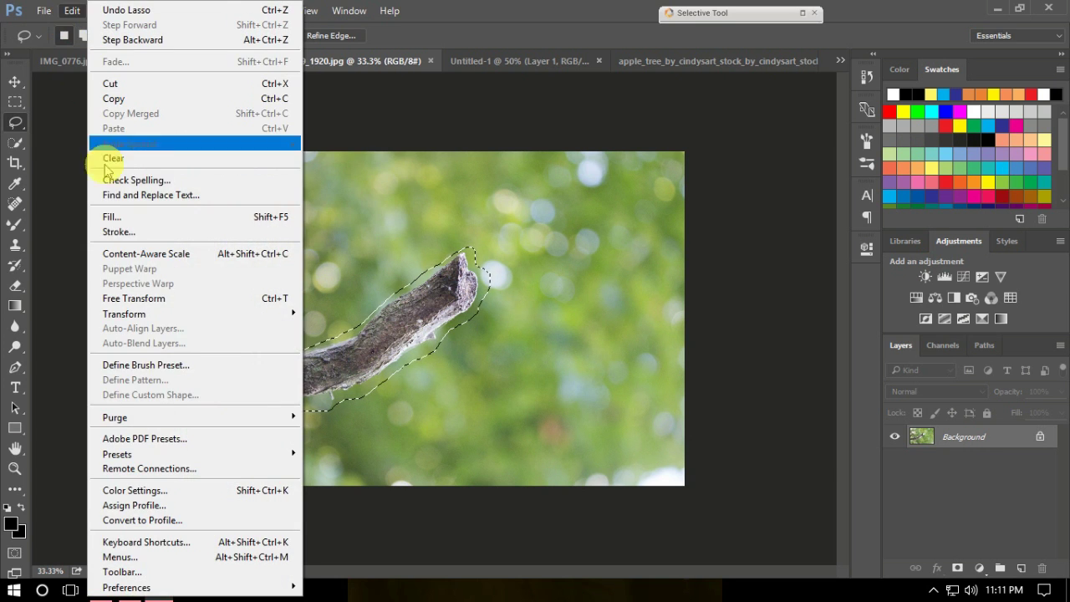
mouse_move(72, 10)
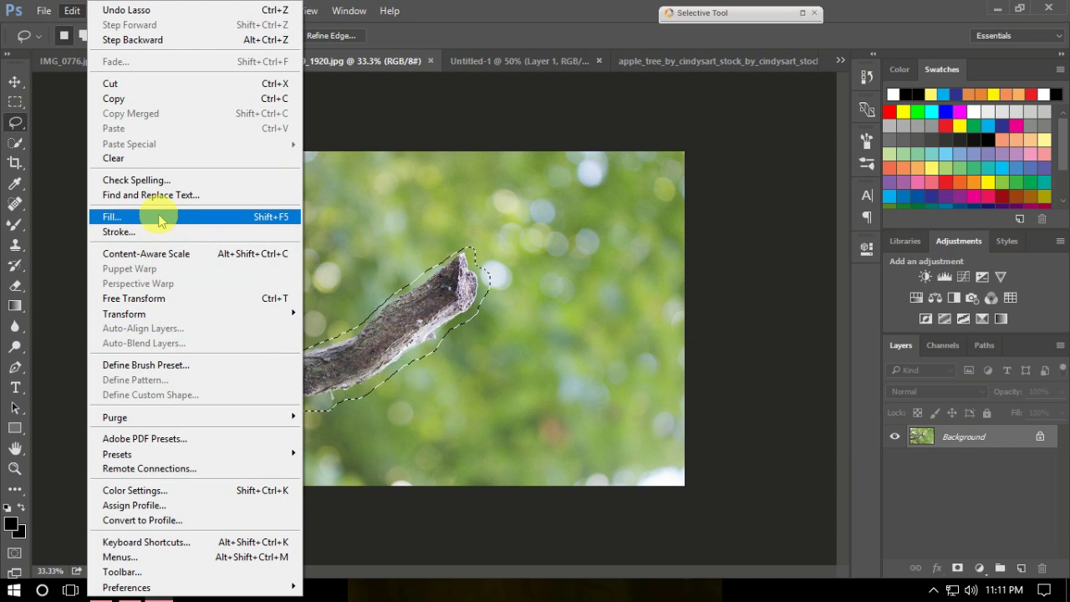
left_click(160, 219)
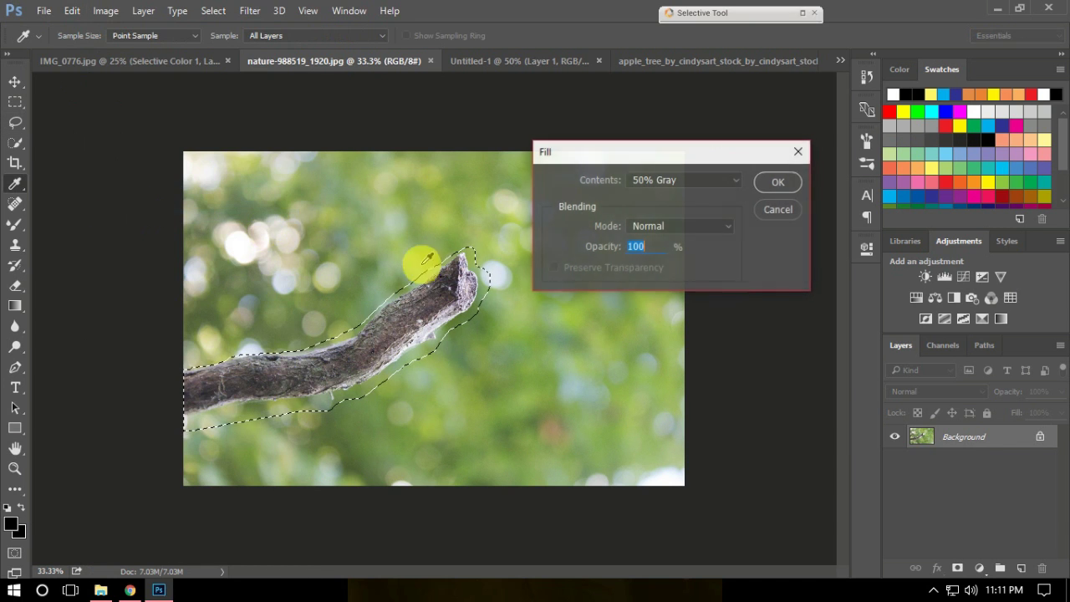
left_click(688, 180)
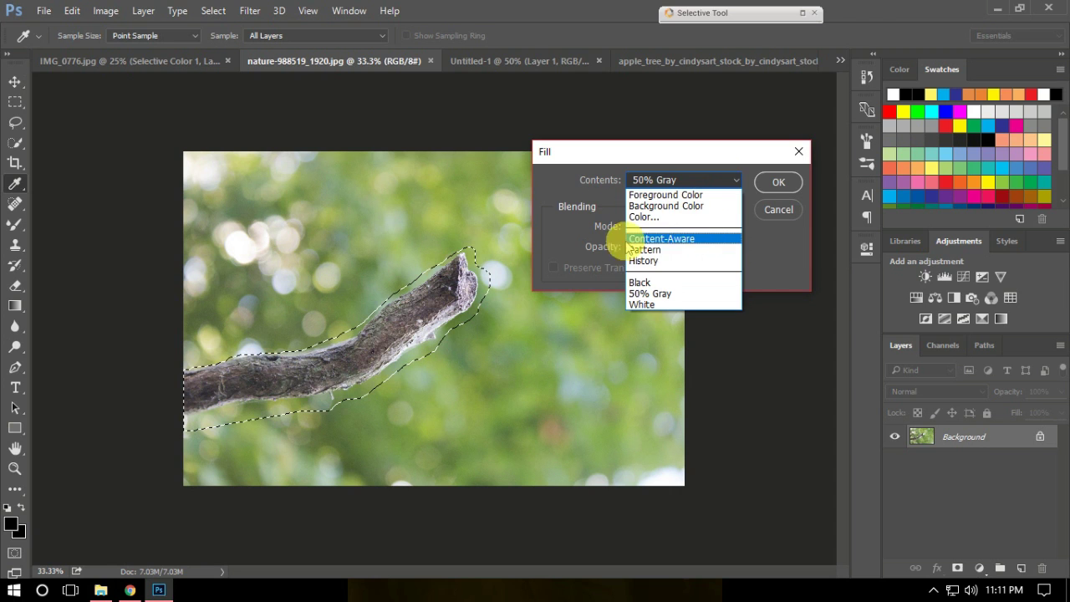
left_click(685, 240)
left_click(774, 185)
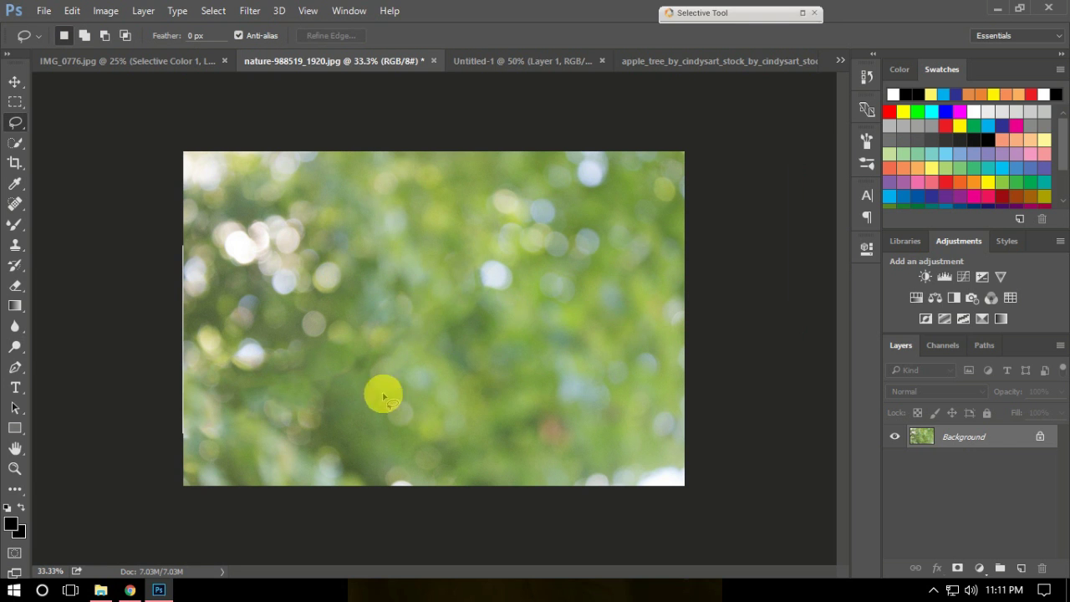
key("ctrl+plus")
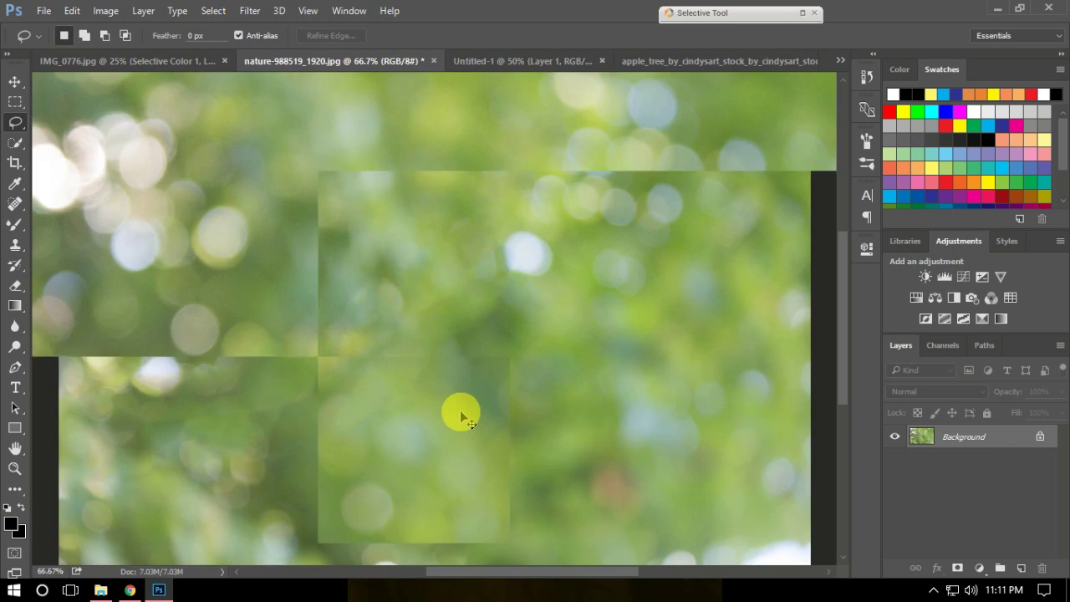
key("ctrl+minus")
key("ctrl+minus")
key("ctrl+plus")
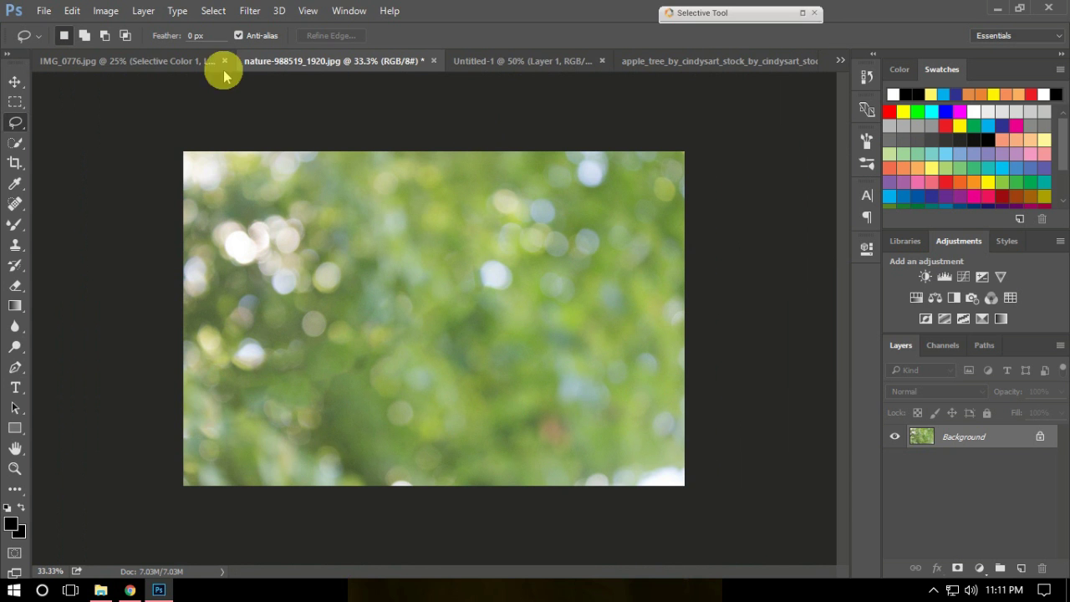
left_click(16, 81)
- Bring the bokeh photo into IMG_0776.jpg as Layer 2 and scale it over the canvas
left_click_drag(334, 327, 138, 60)
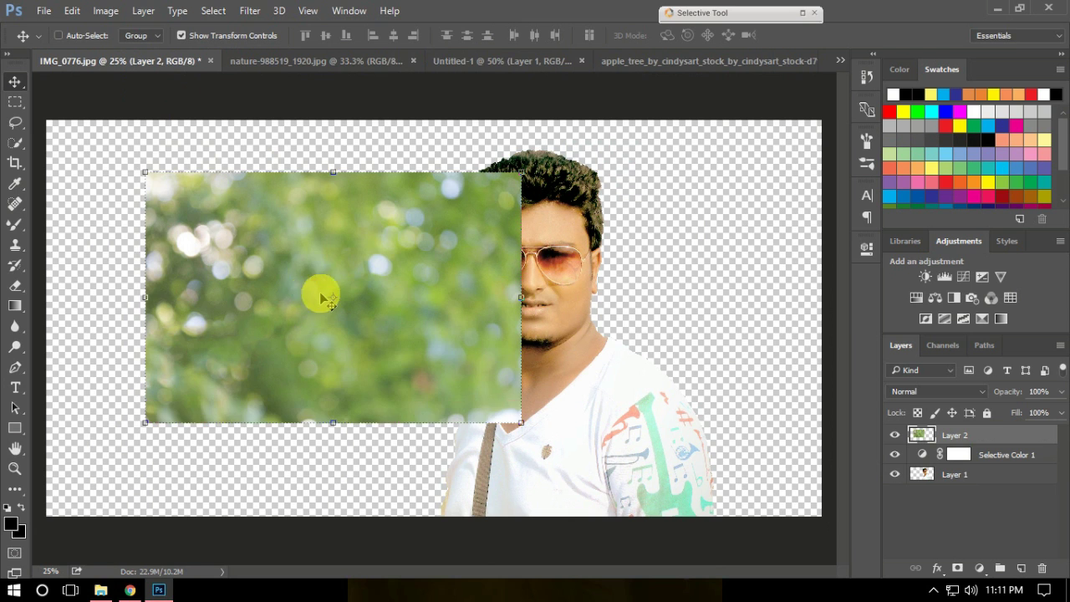
mouse_move(138, 60)
left_mouse_down()
mouse_move(226, 258)
mouse_move(220, 242)
left_mouse_up()
left_click_drag(411, 371, 734, 532)
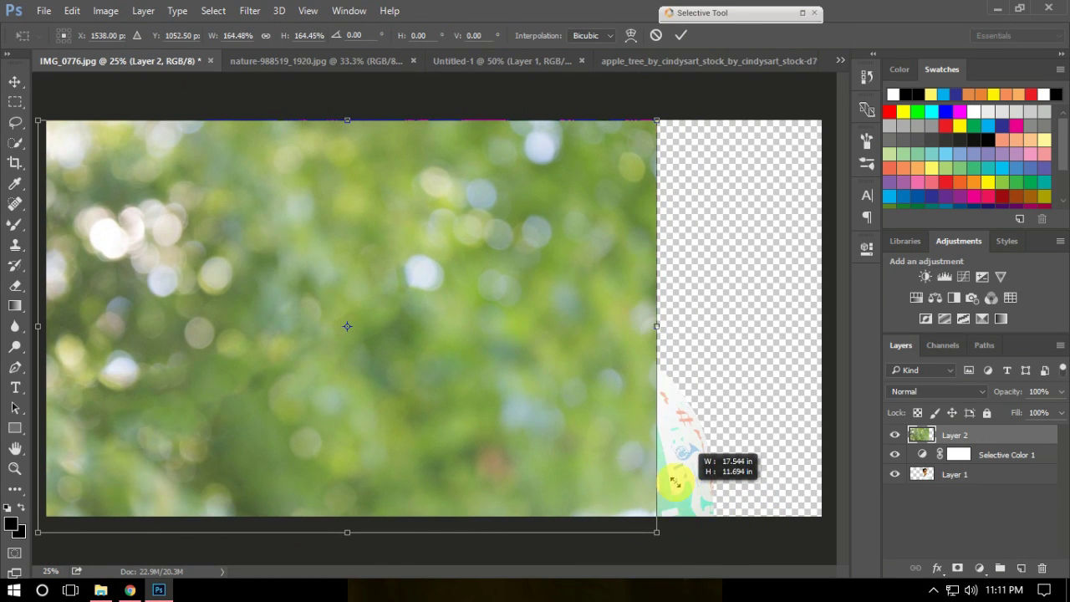
left_click_drag(735, 532, 673, 478)
left_click_drag(586, 402, 636, 399)
left_click_drag(92, 533, 37, 554)
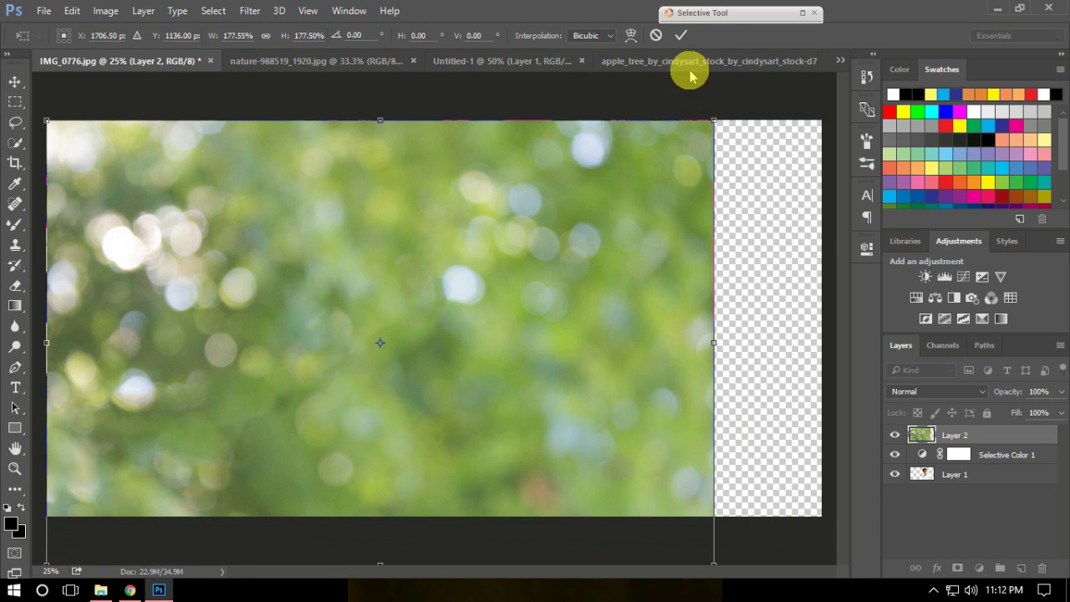
key("Return")
- Put Layer 2 beneath the portrait and rescale it to 118.22% to fill the canvas
left_click_drag(1026, 435, 1020, 484)
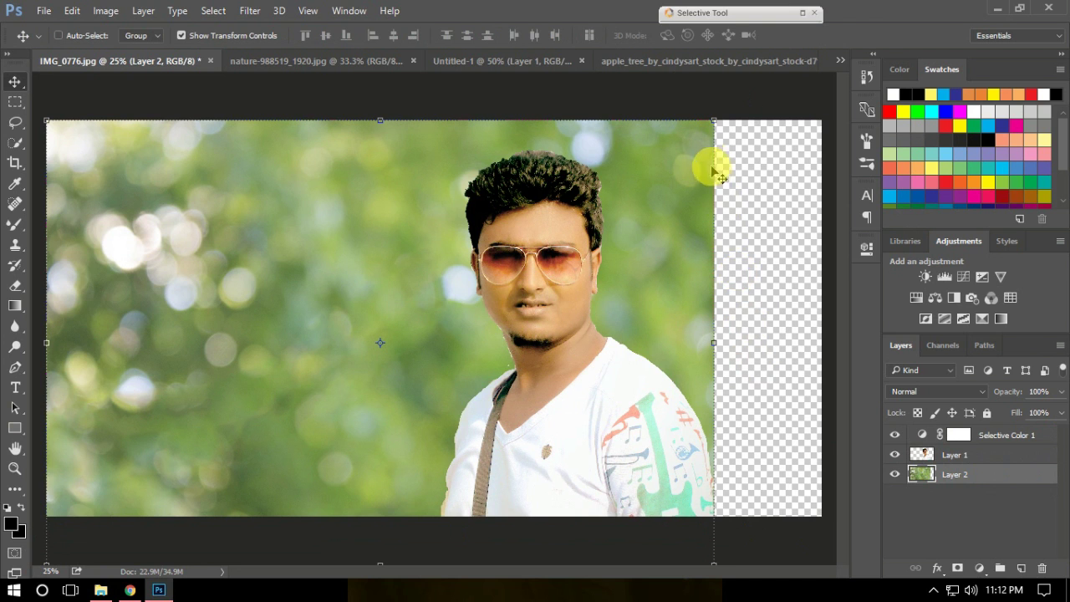
mouse_move(711, 119)
left_mouse_down()
mouse_move(840, 48)
mouse_move(811, 65)
left_mouse_up()
left_click_drag(690, 287, 673, 356)
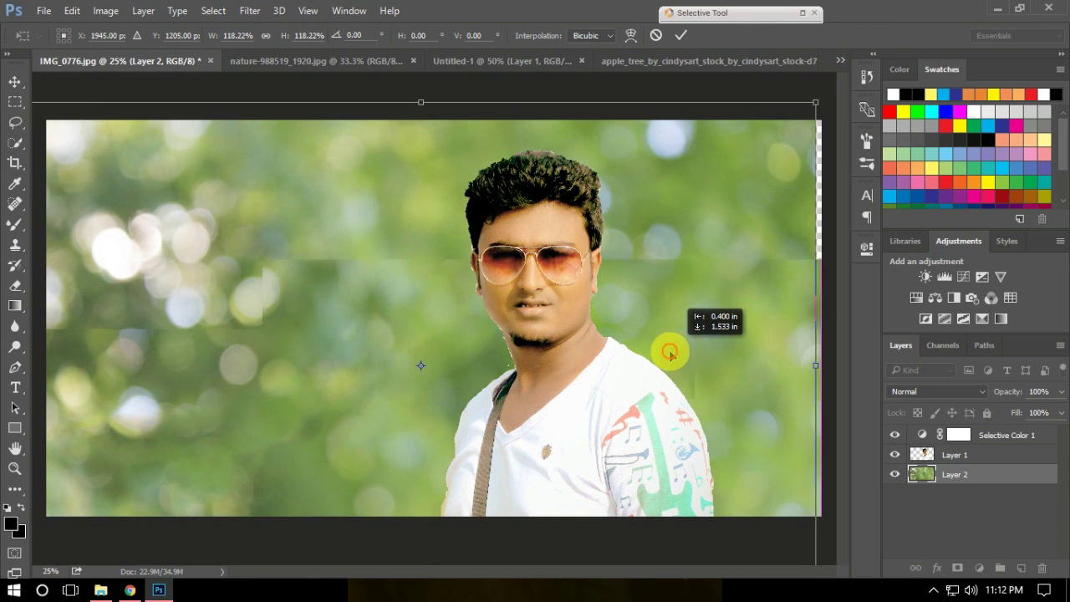
left_click_drag(674, 355, 672, 362)
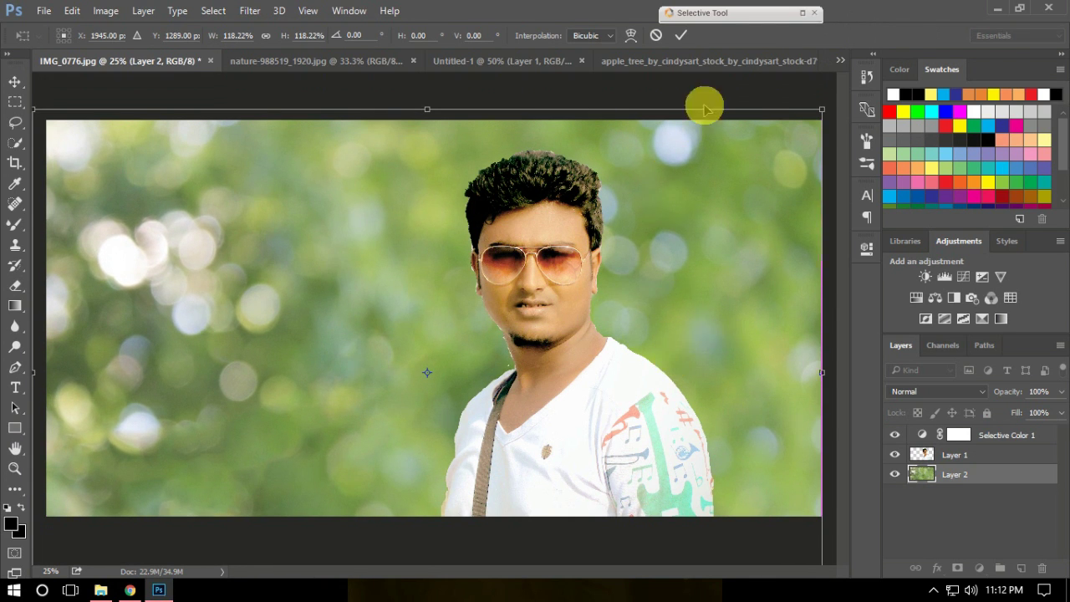
left_click(682, 35)
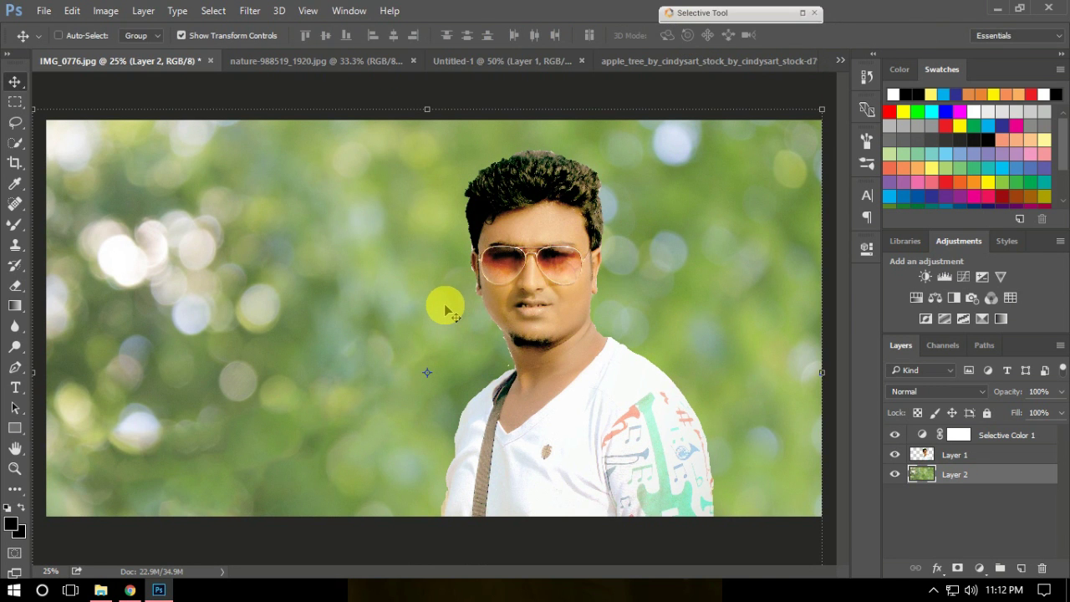
key("ctrl+plus")
key("ctrl+plus")
key("ctrl+plus")
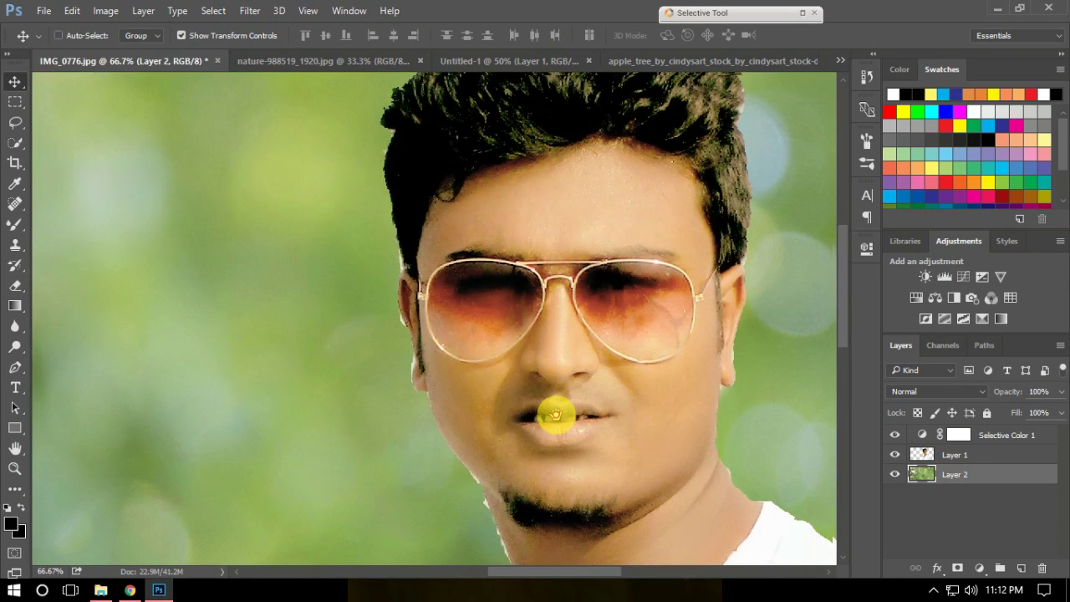
left_click_drag(555, 414, 531, 408)
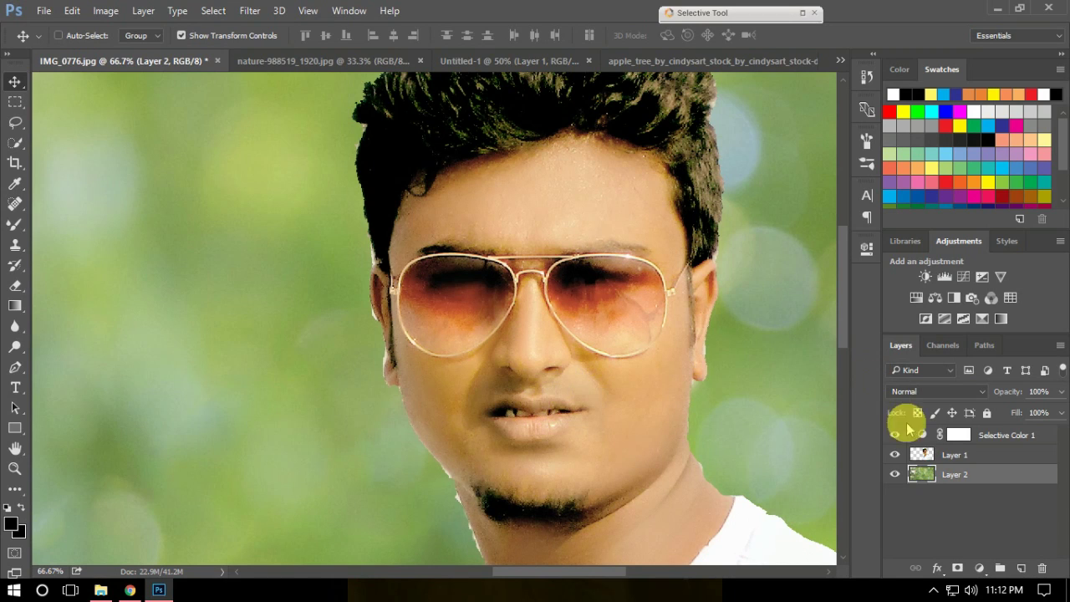
- On Layer 1, draw a path beside the hair and convert it to a selection
left_click(920, 454)
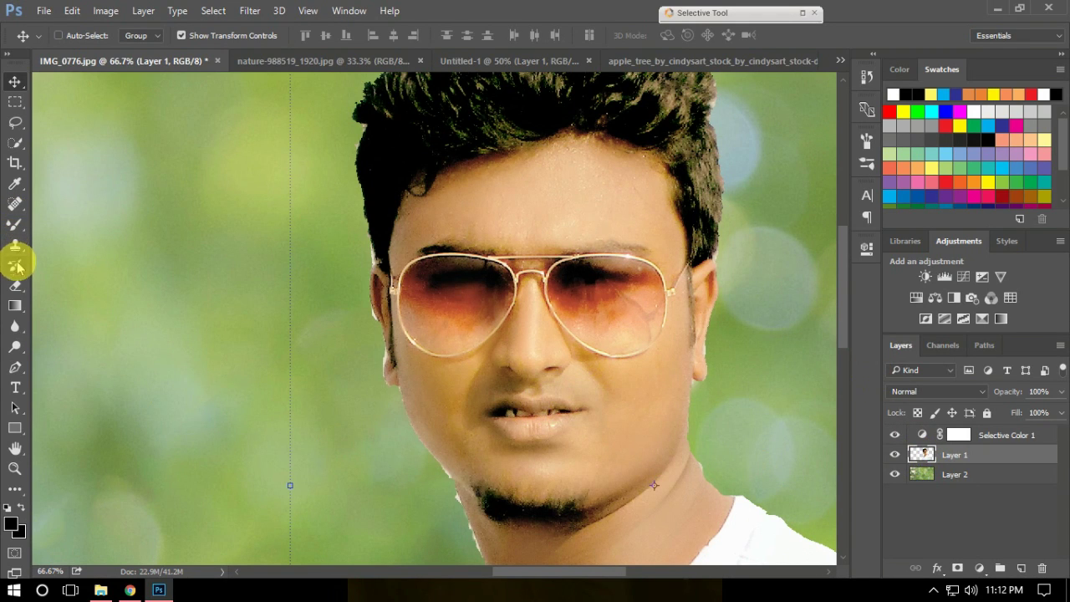
left_click(15, 369)
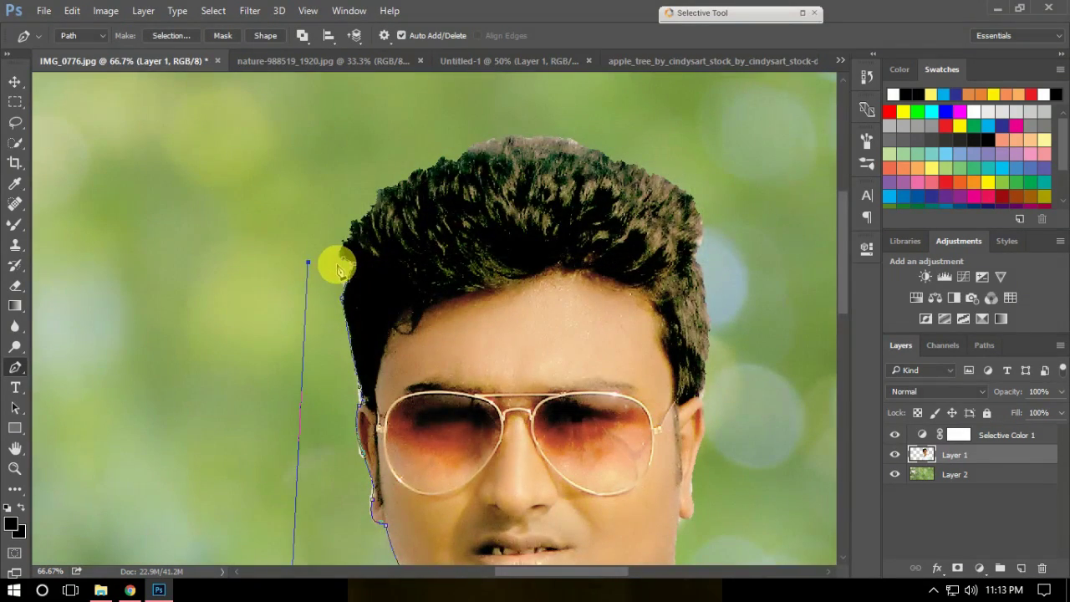
right_click(339, 271)
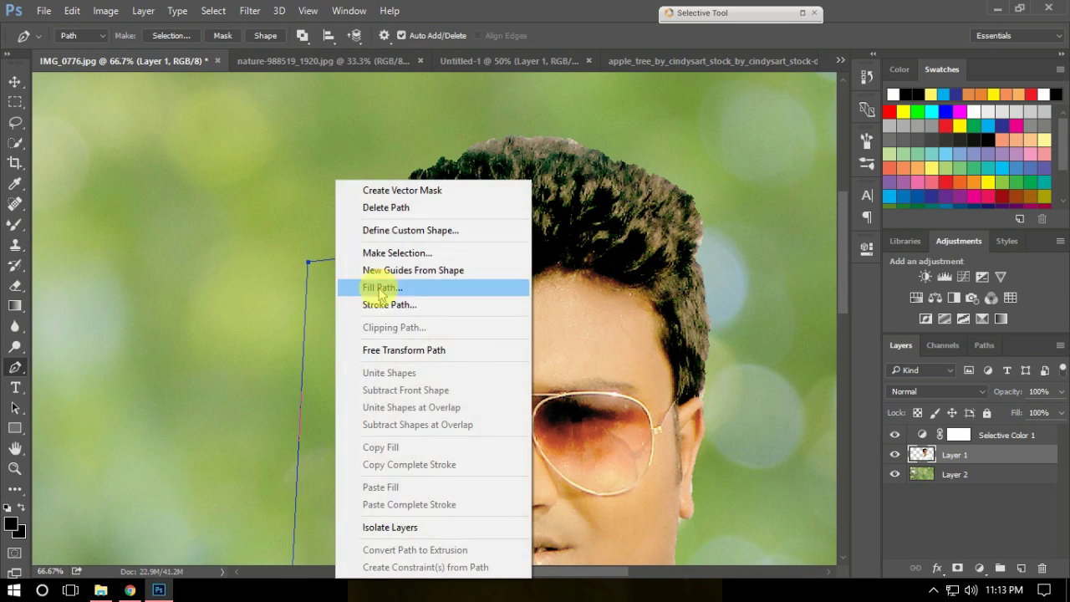
left_click(418, 252)
left_click(638, 163)
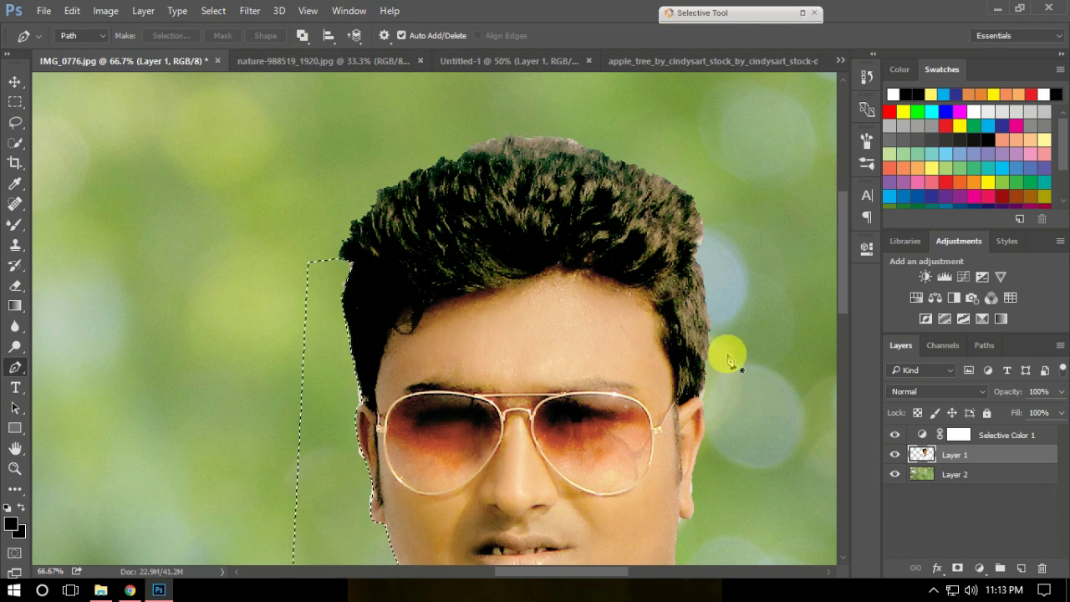
- Add a layer mask to Layer 1 from the selection and invert it with Ctrl+I
left_click_drag(444, 393, 610, 200)
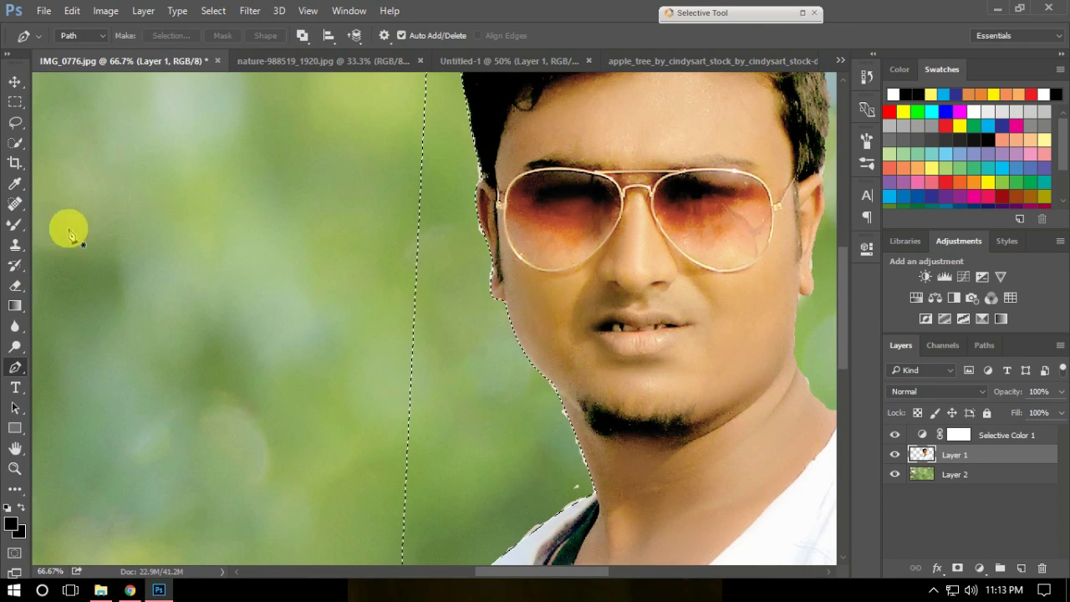
right_click(14, 224)
left_click(80, 227)
mouse_move(445, 74)
left_mouse_down()
mouse_move(287, 224)
mouse_move(297, 208)
left_mouse_up()
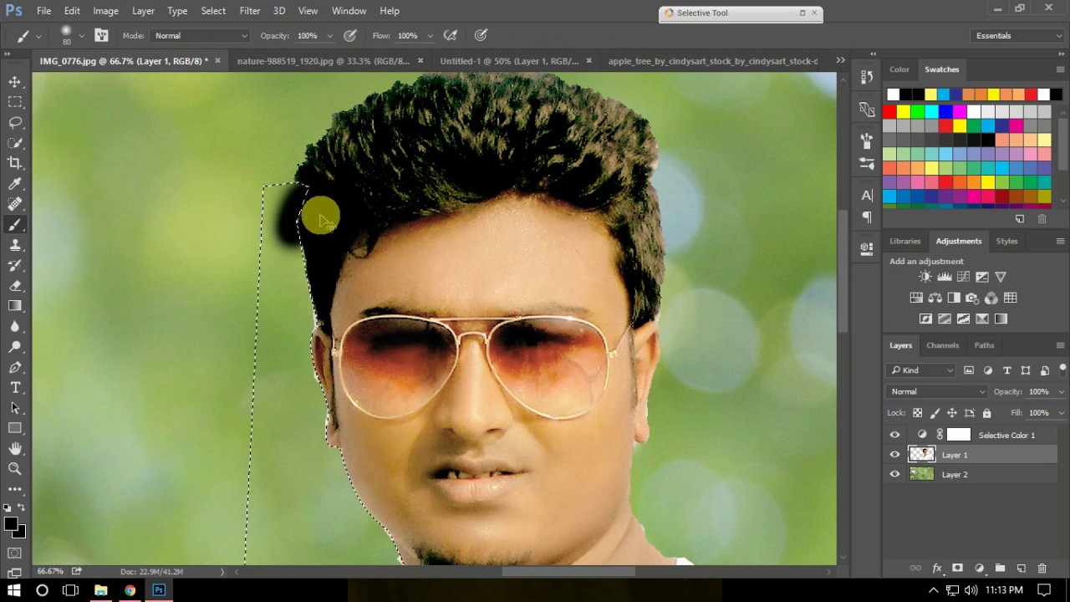
key("ctrl+z")
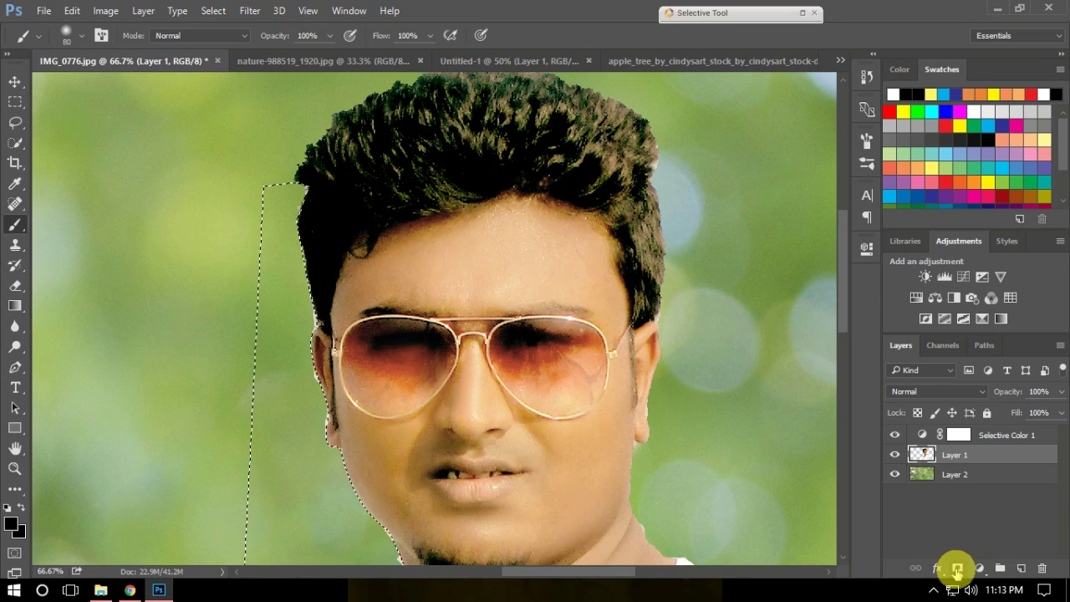
left_click(956, 568)
key("ctrl+i")
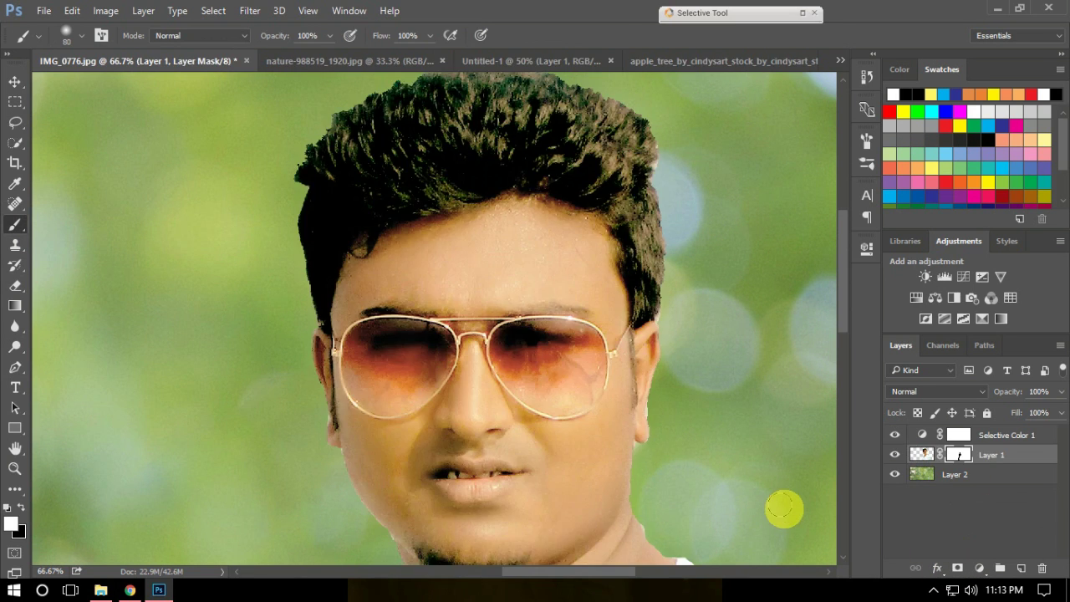
key("ctrl+minus")
key("ctrl+minus")
key("ctrl+minus")
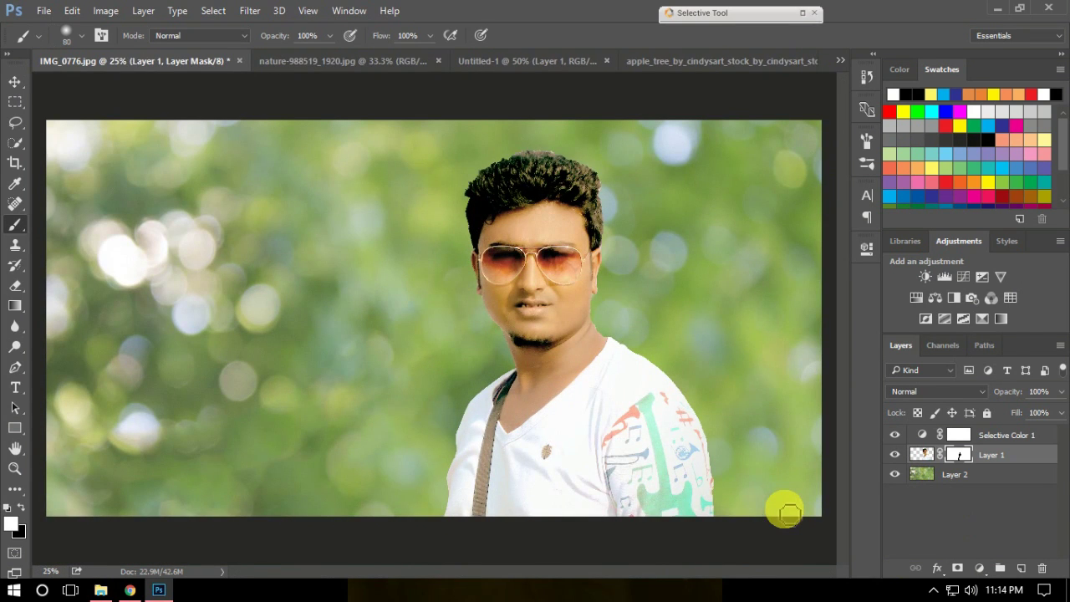
right_click(959, 454)
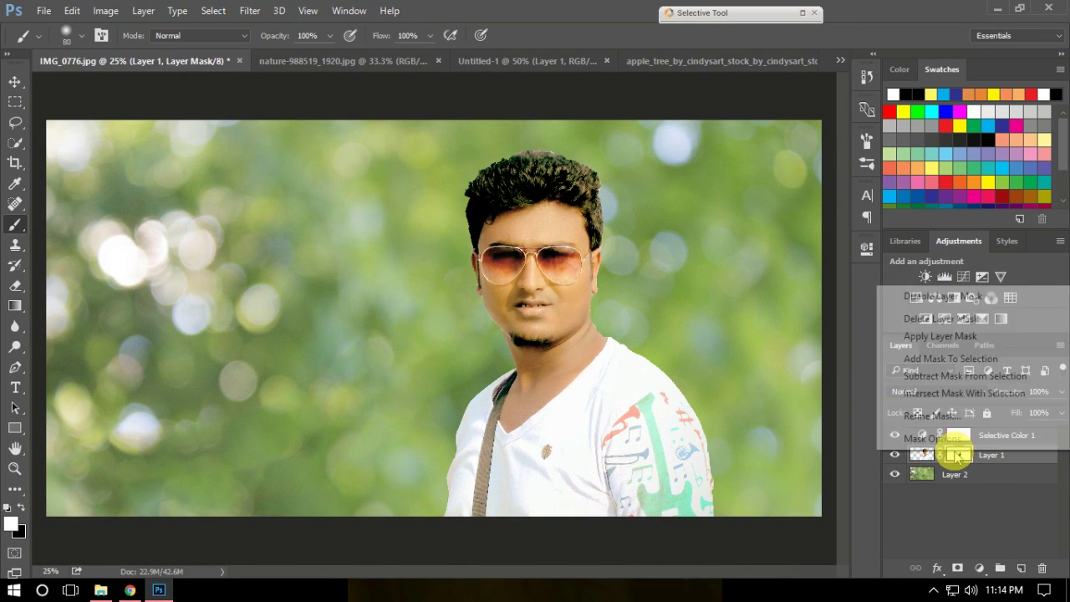
- Add a new top layer and dab a soft white glow in the upper-left
left_click(809, 98)
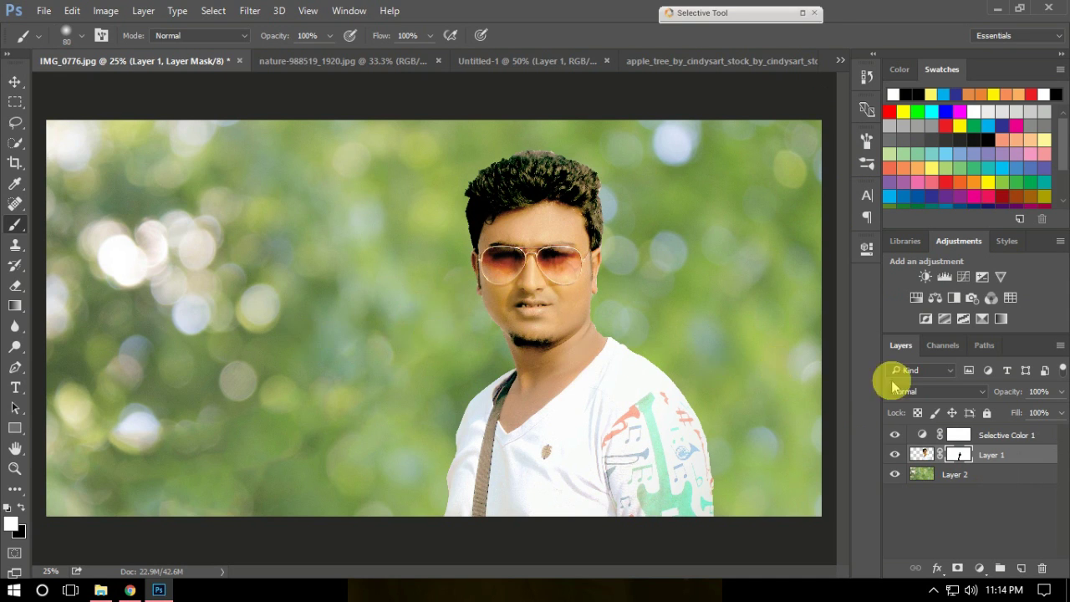
left_click(1003, 436)
left_click(1022, 570)
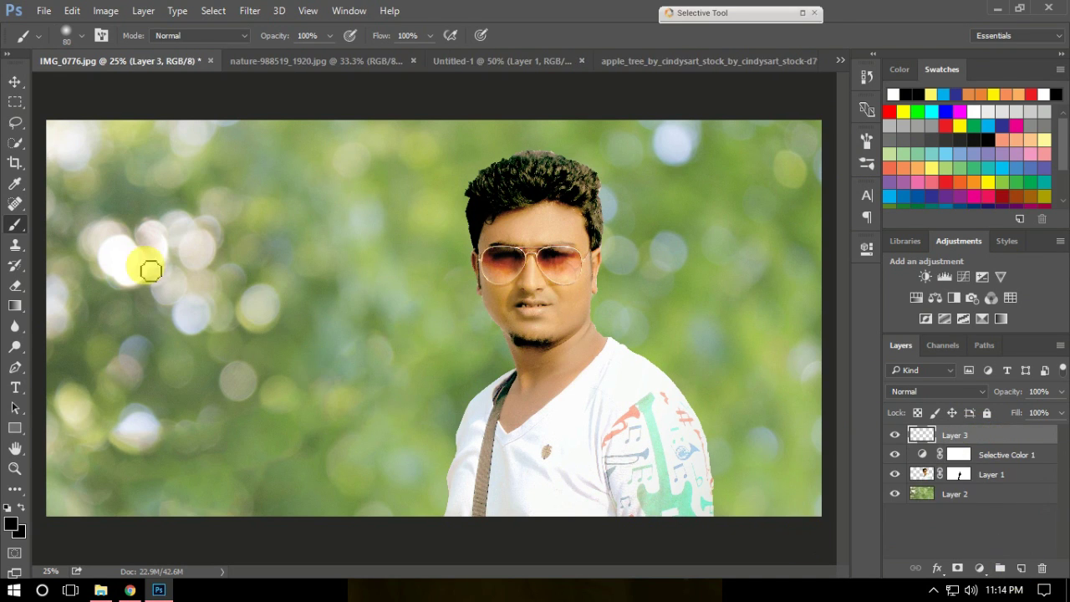
left_click(20, 508)
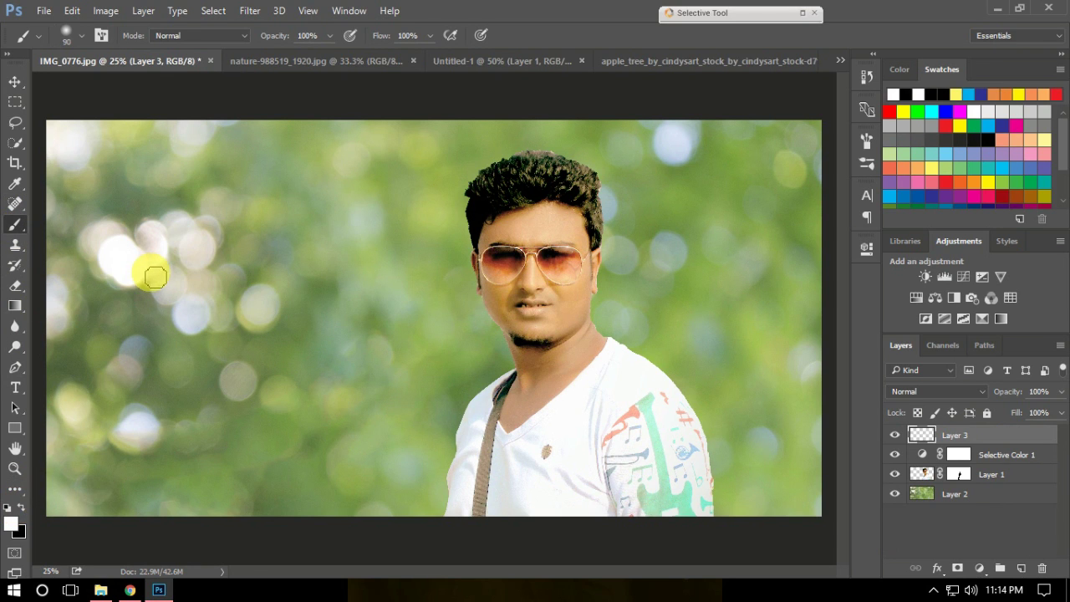
left_click(198, 195)
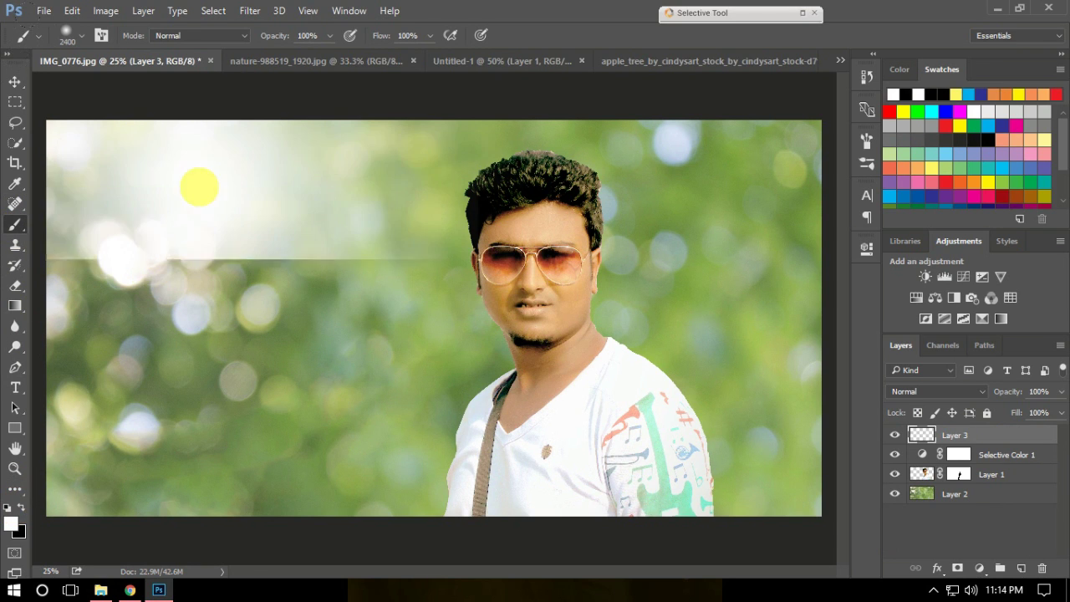
- Scale the glow layer to about 113% and shift it up and left
left_click(15, 81)
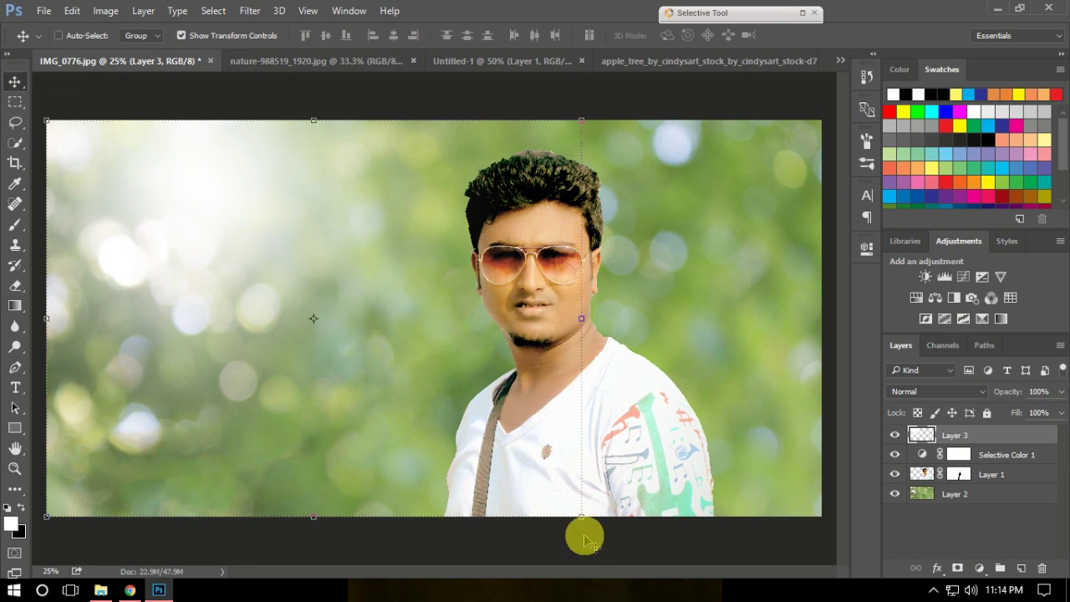
left_click_drag(584, 539, 625, 585)
left_click_drag(317, 222, 294, 186)
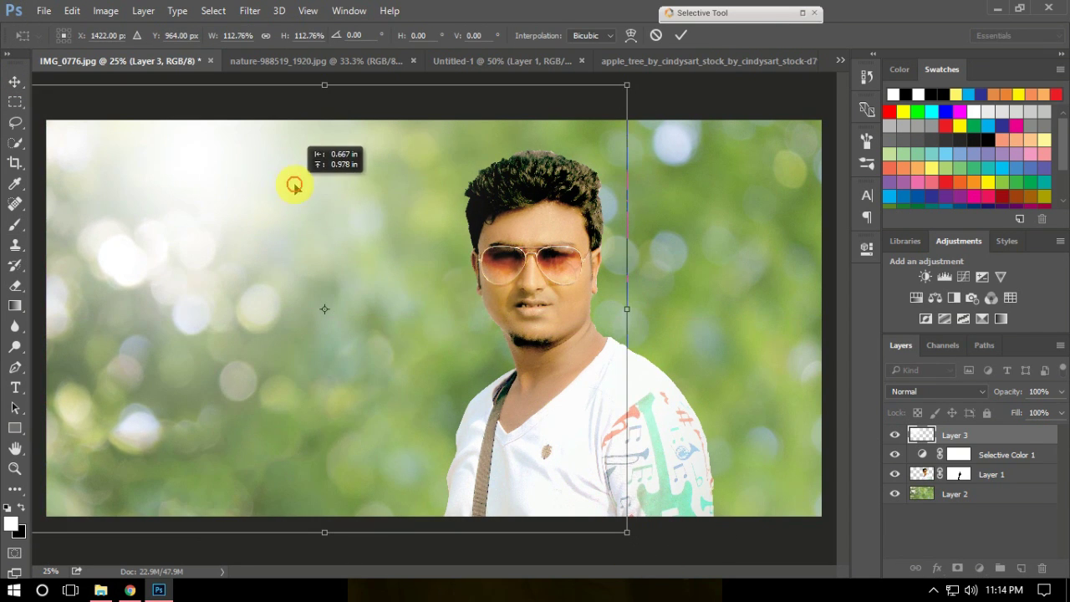
left_click(681, 35)
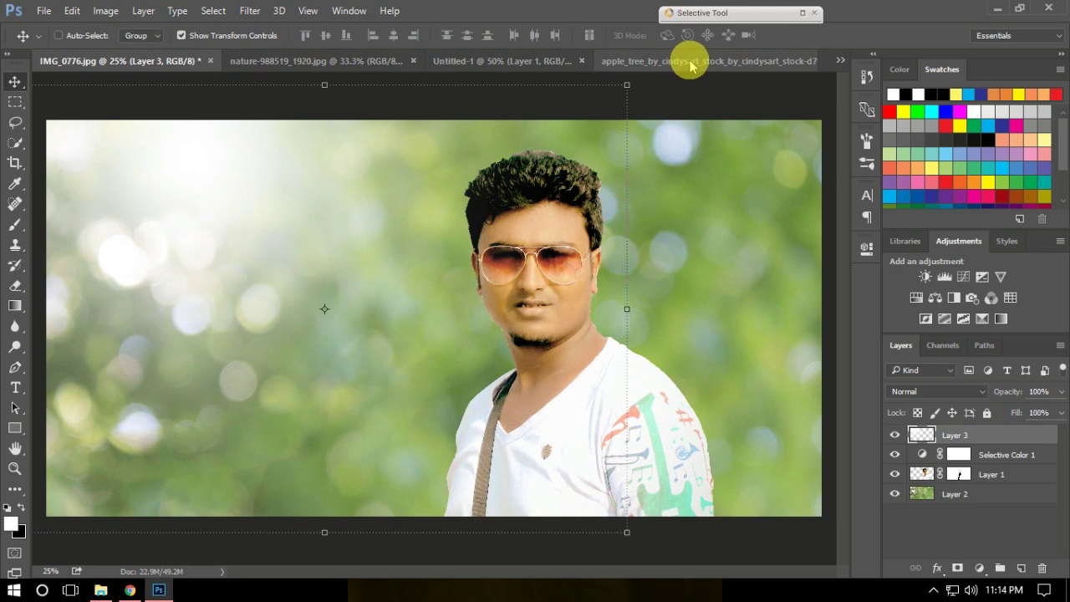
left_click(691, 62)
left_click(377, 60)
- Copy the tree trunk into IMG_0776.jpg, flip it horizontally, enlarge it and move it right
mouse_move(309, 322)
left_mouse_down()
mouse_move(343, 213)
mouse_move(436, 334)
mouse_move(696, 336)
left_mouse_up()
right_click(695, 298)
left_click(715, 290)
mouse_move(713, 301)
left_mouse_down()
mouse_move(792, 232)
mouse_move(873, 119)
left_mouse_up()
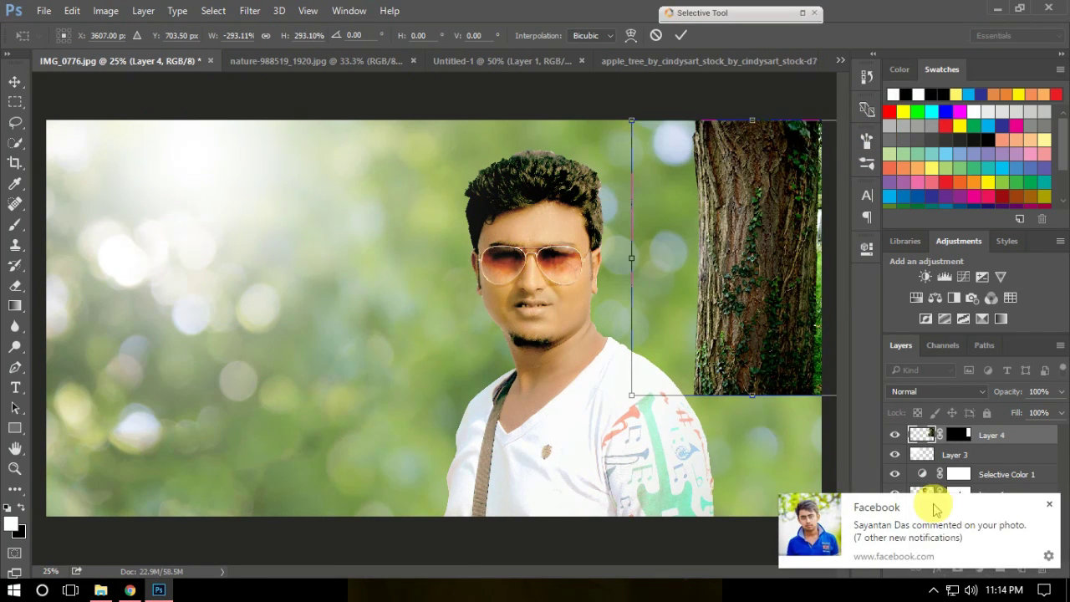
left_click(1049, 506)
left_click_drag(636, 394, 485, 574)
left_click_drag(677, 428, 748, 438)
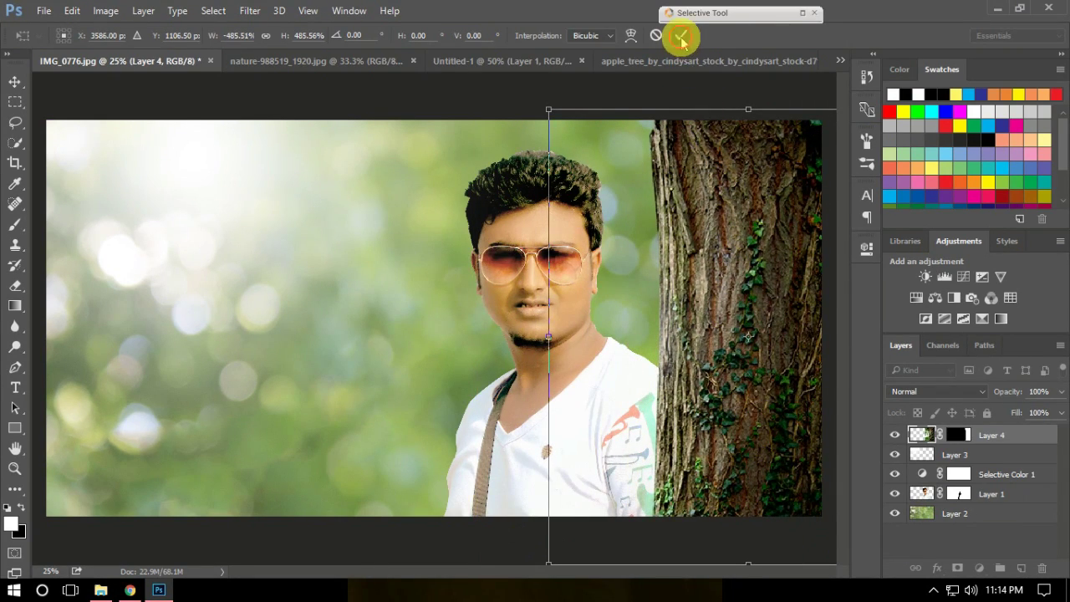
left_click(682, 35)
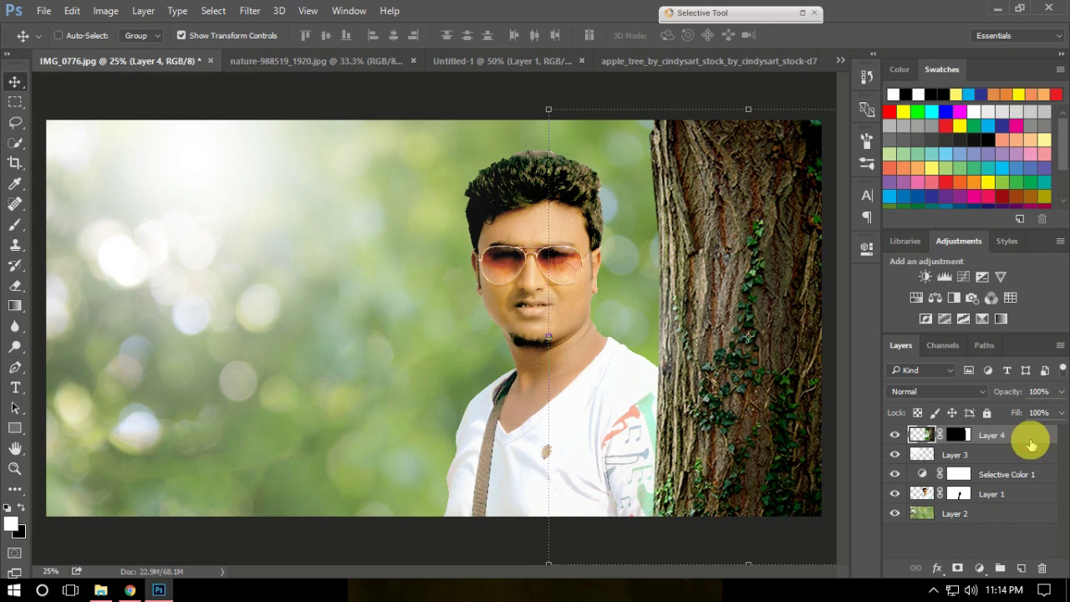
- Move tree Layer 4 below Layer 1 and refine its size and position
left_click_drag(1031, 444, 1023, 504)
left_click_drag(771, 362, 748, 380)
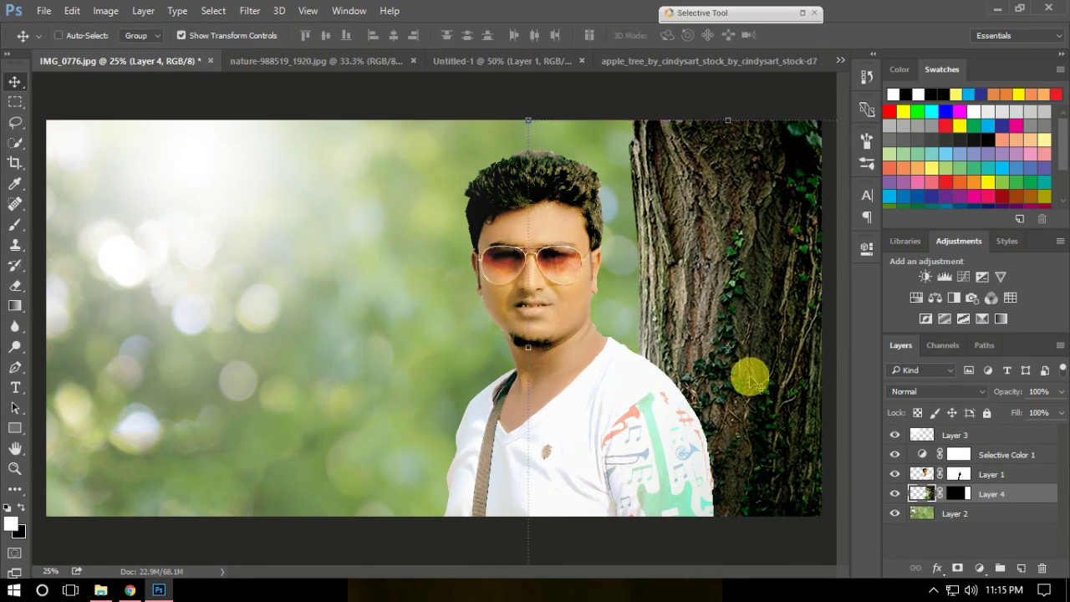
key("ctrl+minus")
mouse_move(495, 492)
left_mouse_down()
mouse_move(476, 530)
mouse_move(460, 525)
left_mouse_up()
mouse_move(648, 380)
left_mouse_down()
mouse_move(659, 378)
mouse_move(658, 362)
left_mouse_up()
left_click(681, 35)
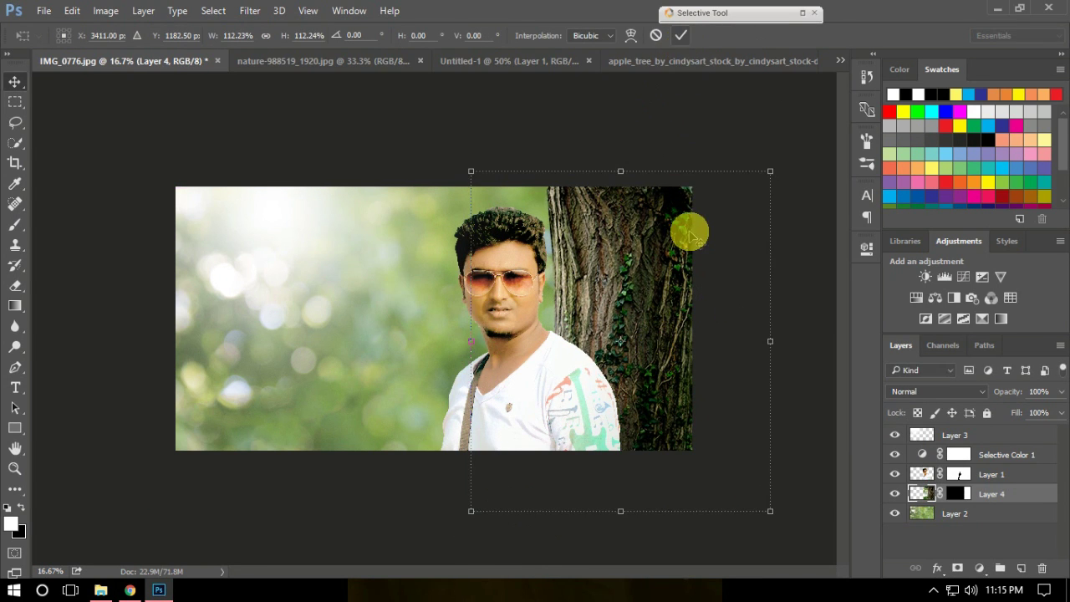
- Add a Hue/Saturation layer with saturation −34, clipped to the tree's Layer 4
left_click(980, 569)
left_click(935, 382)
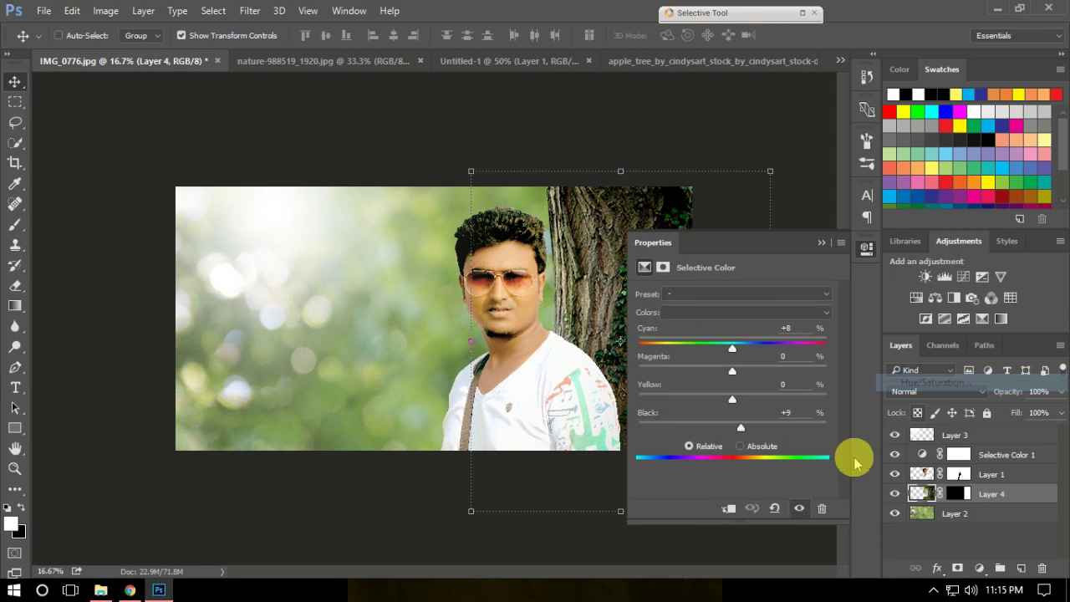
left_click(728, 509)
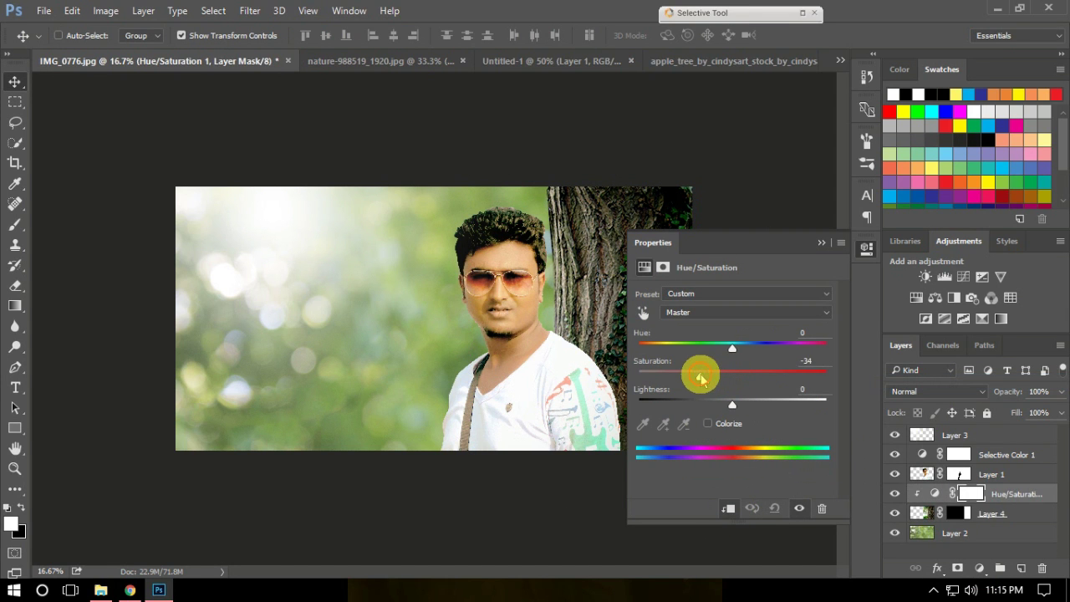
left_click(821, 243)
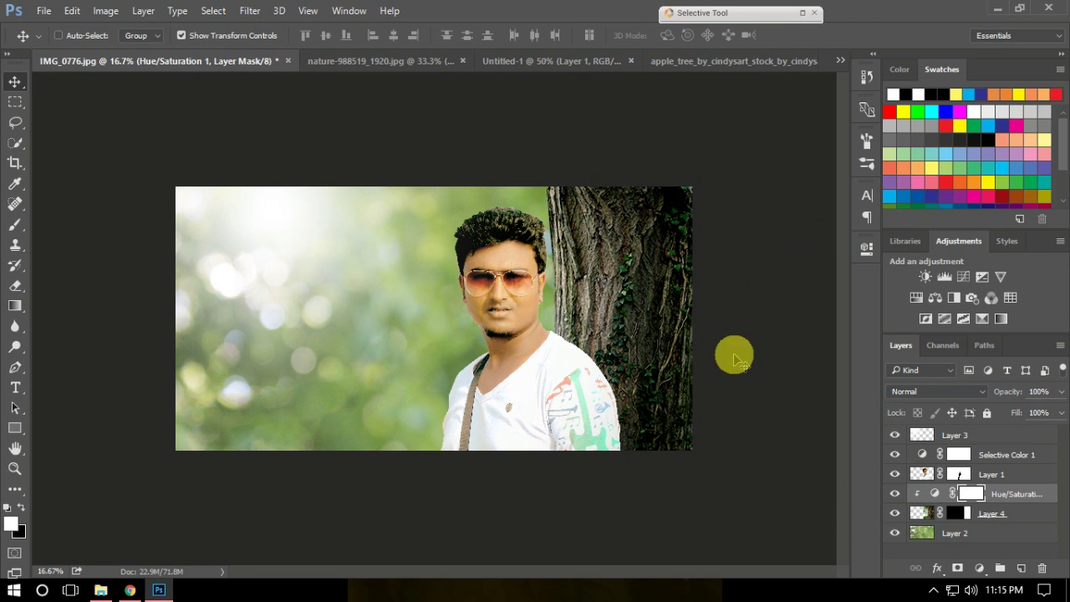
key("ctrl")
- Add a Brightness/Contrast layer at brightness −39, also clipped to Layer 4
left_click(979, 567)
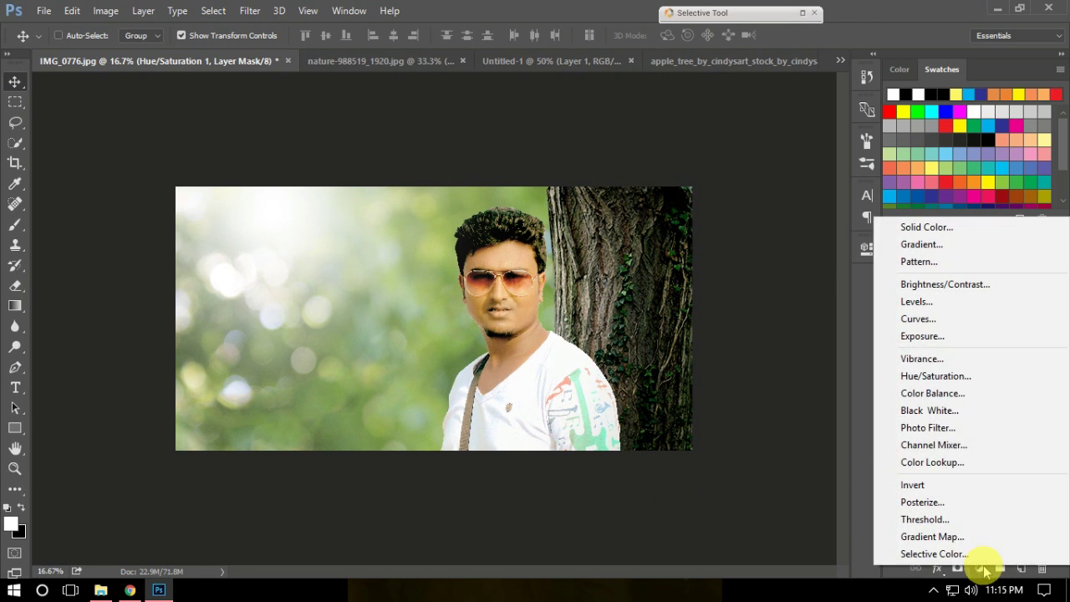
left_click(945, 285)
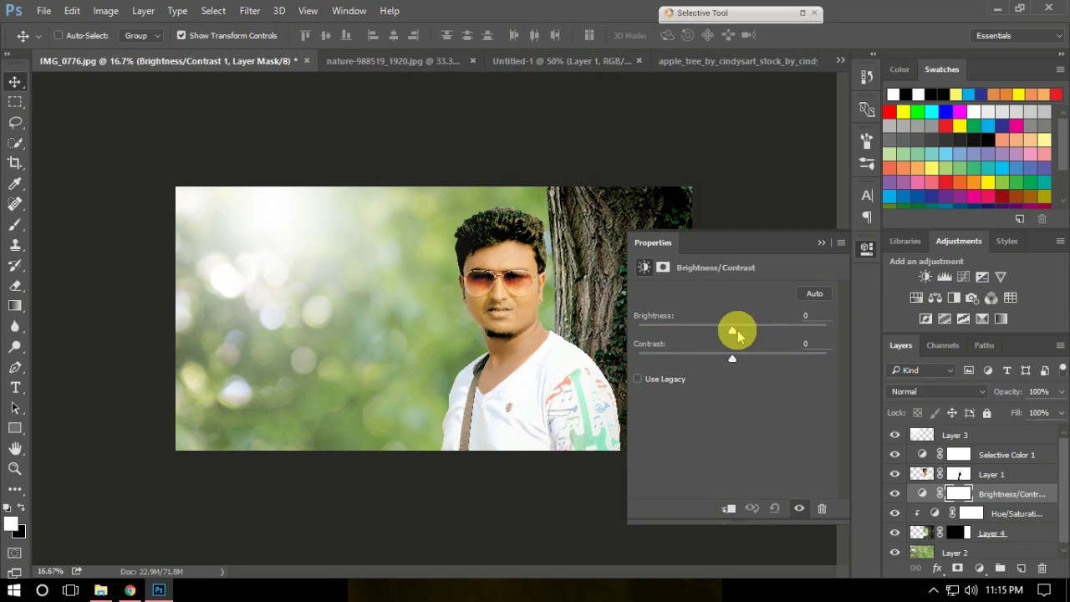
left_click_drag(723, 335, 709, 331)
left_click(728, 508)
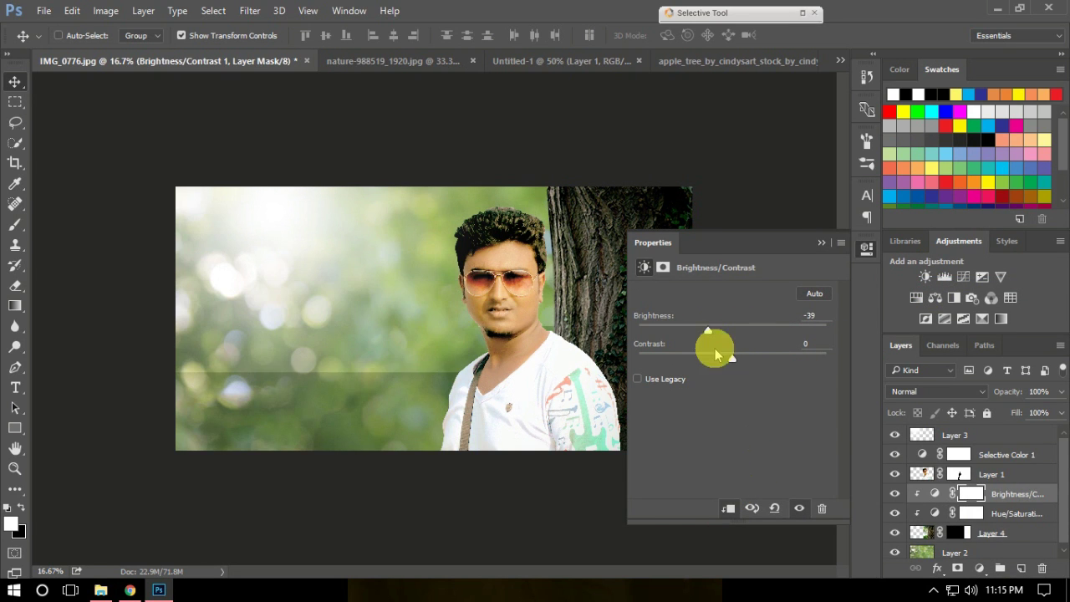
left_click(821, 243)
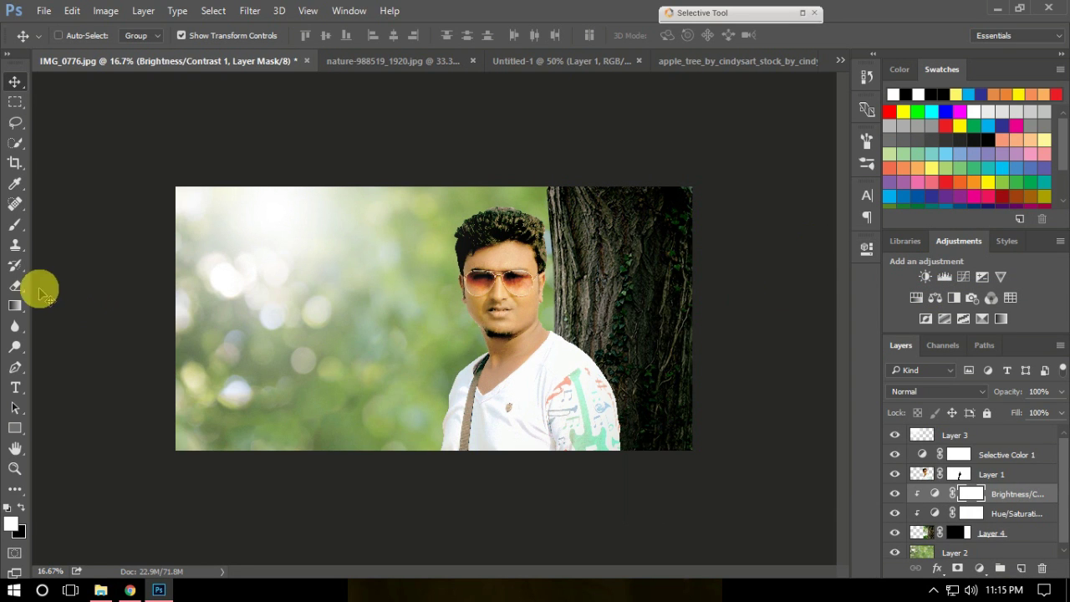
- Paint the brightness mask with a black brush, toggling the darkening to compare
left_click(16, 224)
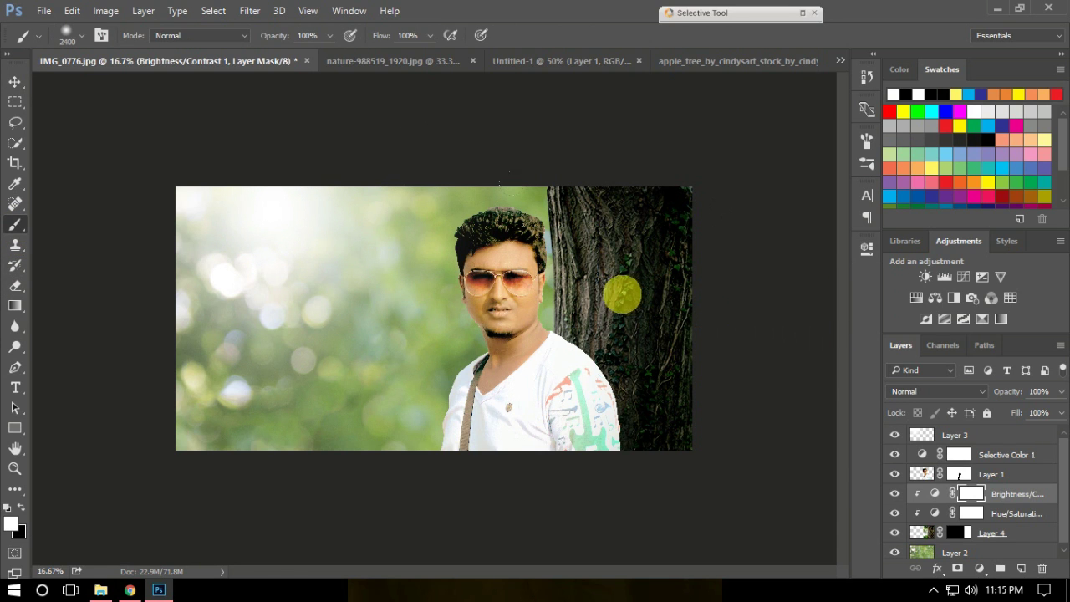
key("x")
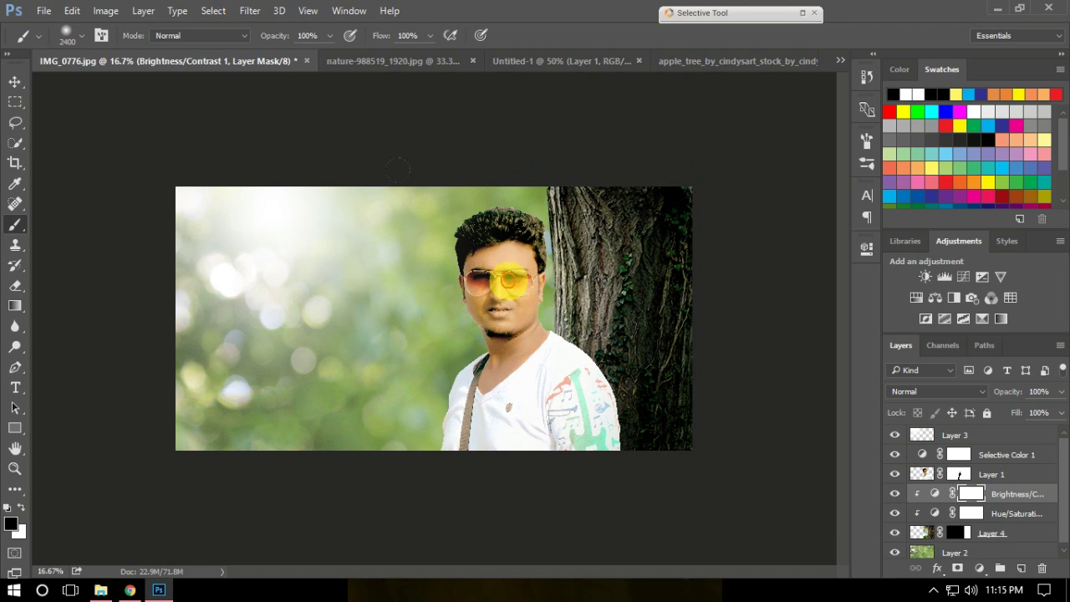
left_click(894, 494)
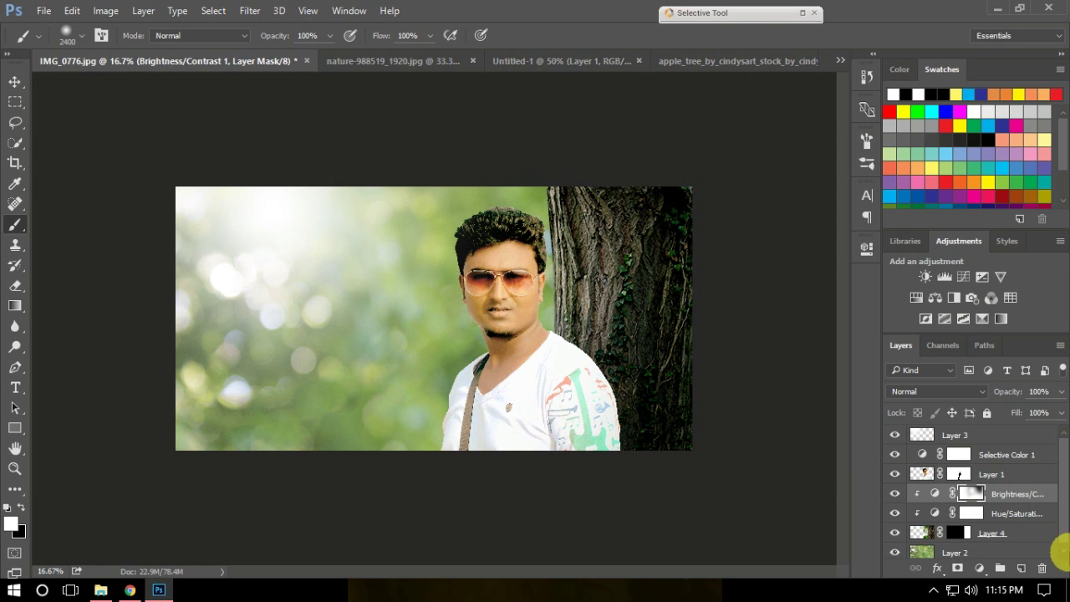
left_click(895, 495)
left_click(895, 494)
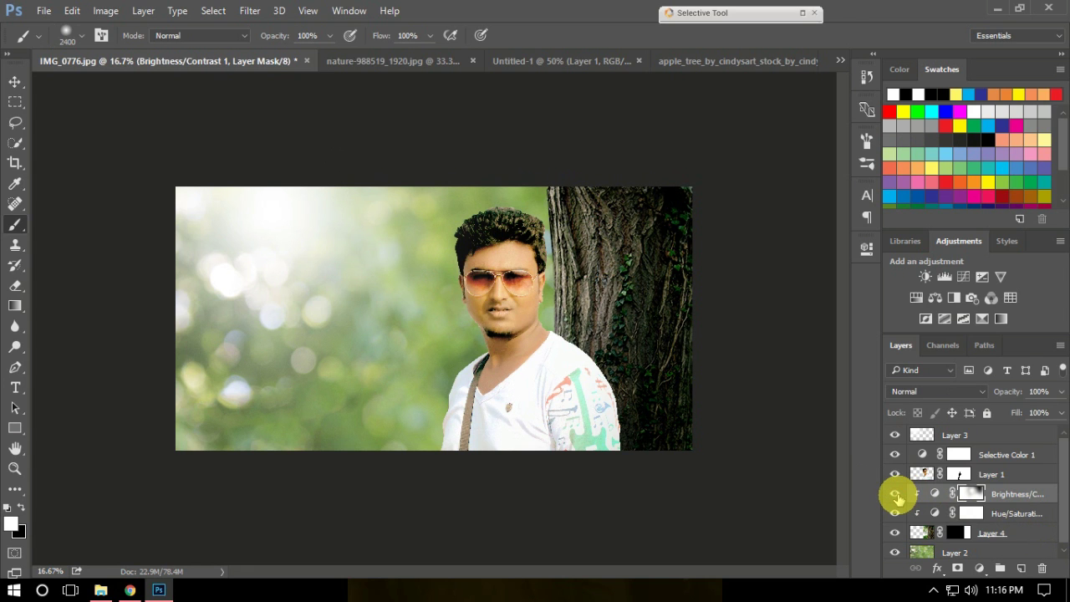
left_click(15, 102)
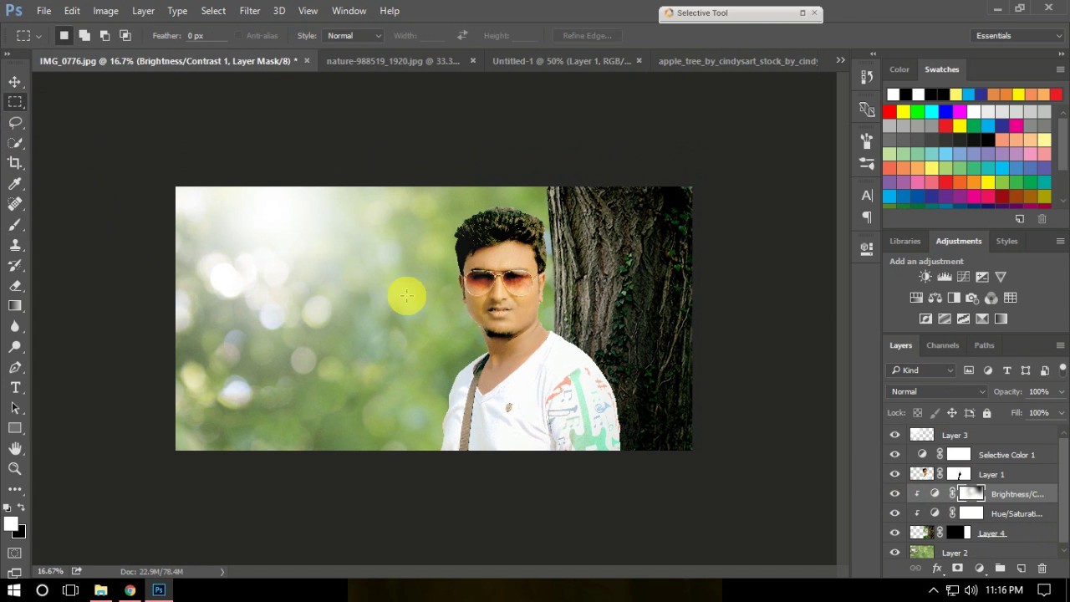
- Extend the canvas upward with the Crop tool
key("ctrl+plus")
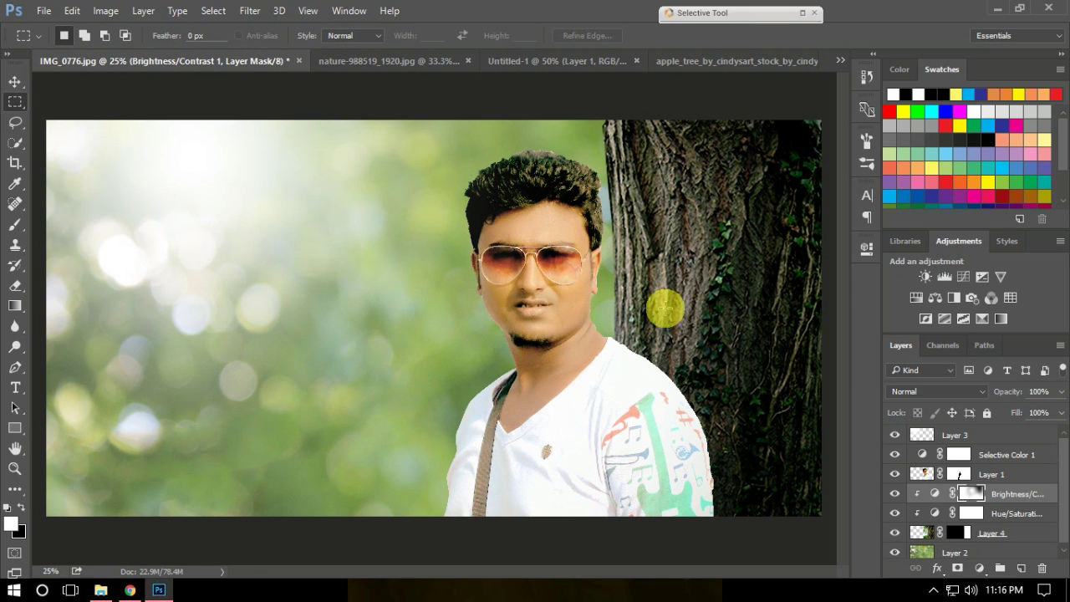
left_click(14, 164)
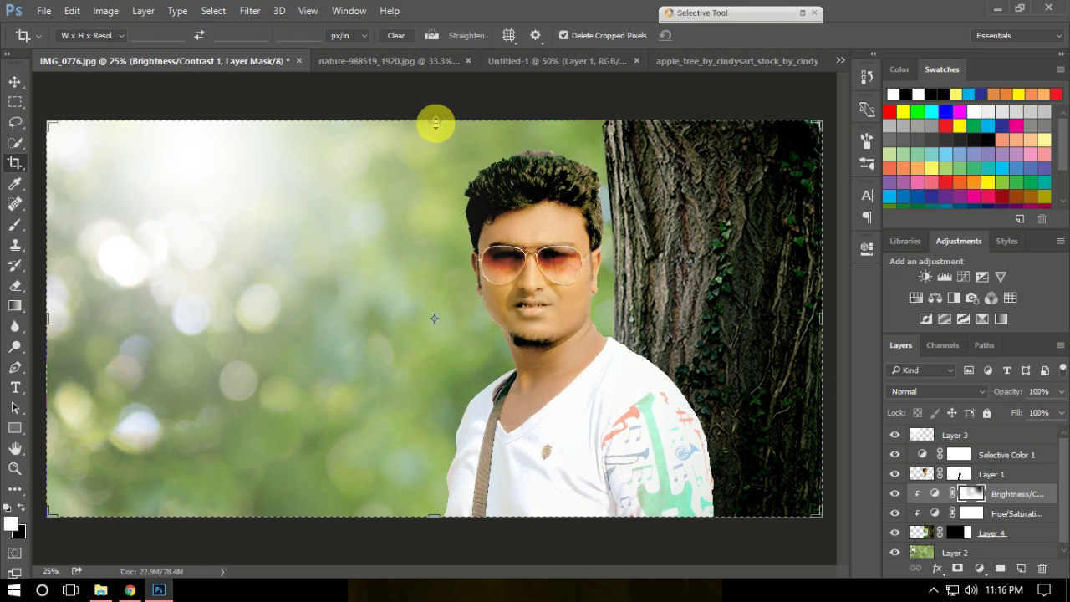
left_click_drag(436, 110, 437, 99)
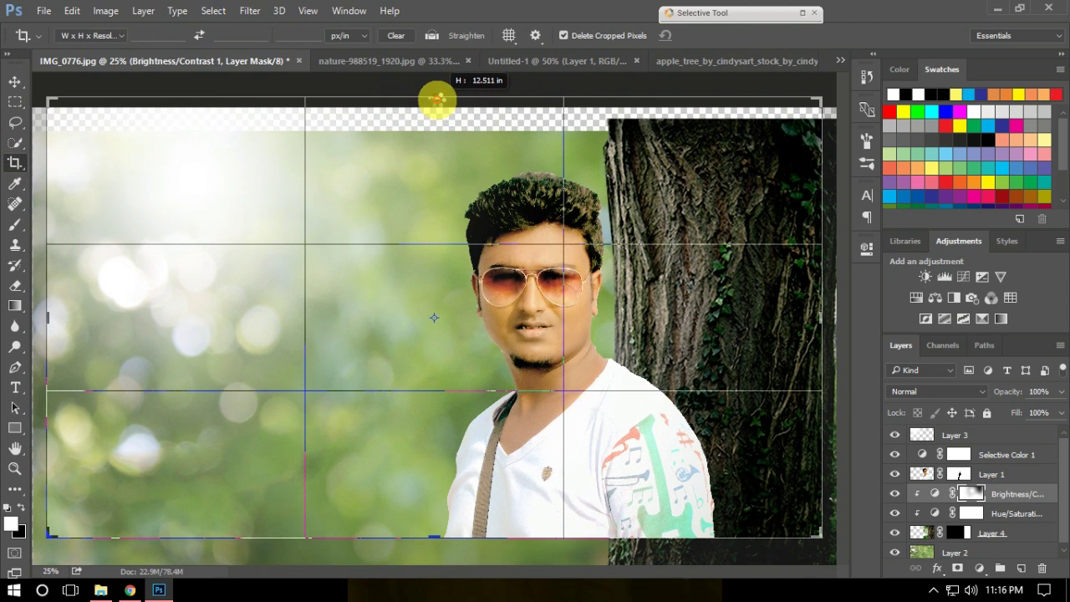
left_click_drag(437, 99, 437, 91)
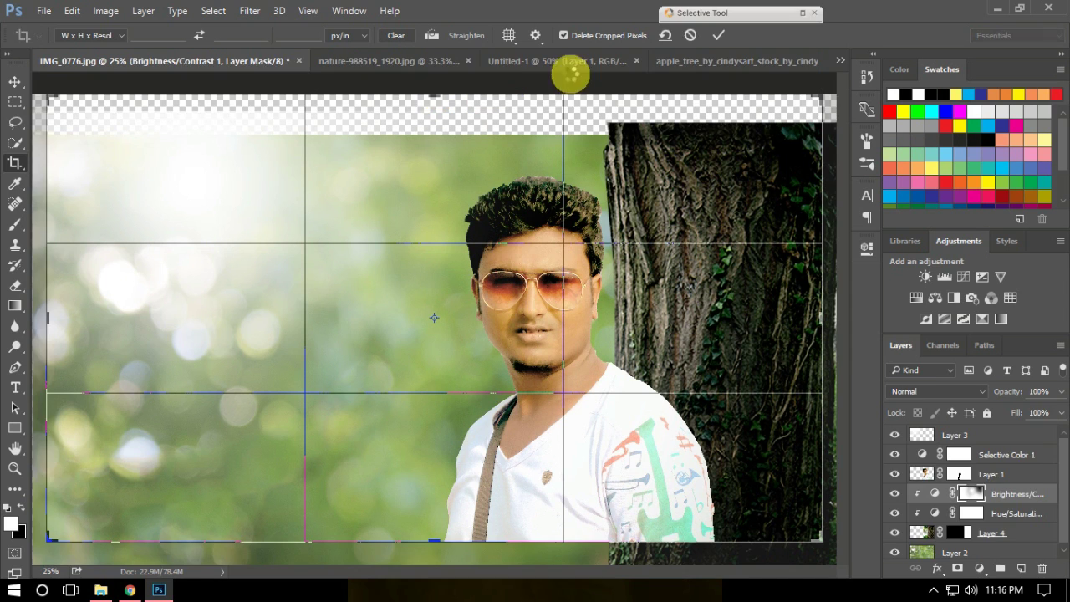
left_click(718, 36)
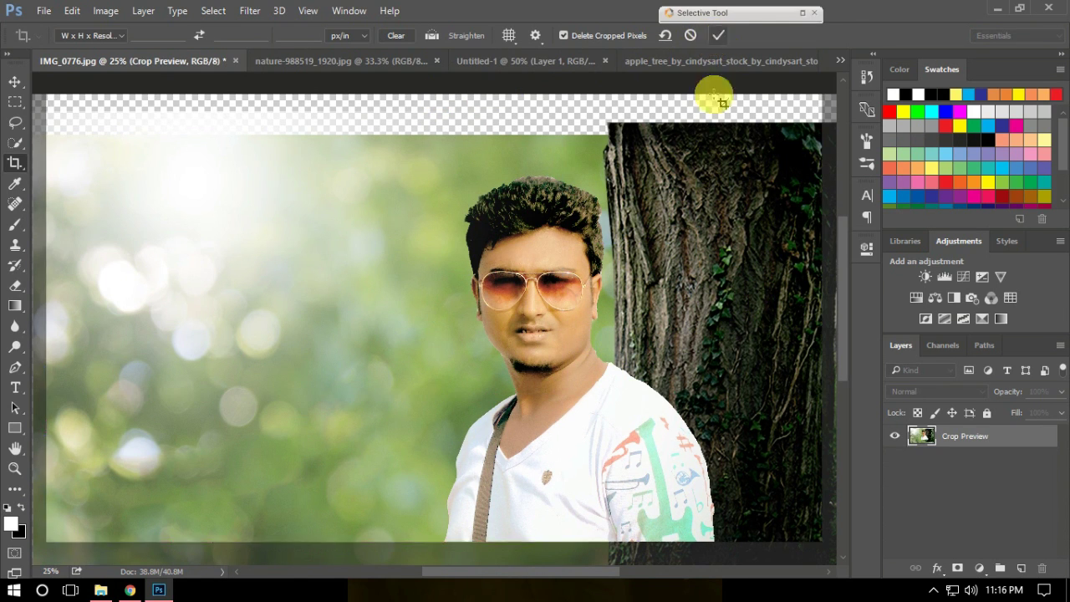
- Move and enlarge the bokeh background so it covers the added top space
scroll(1060, 464, "down", 1)
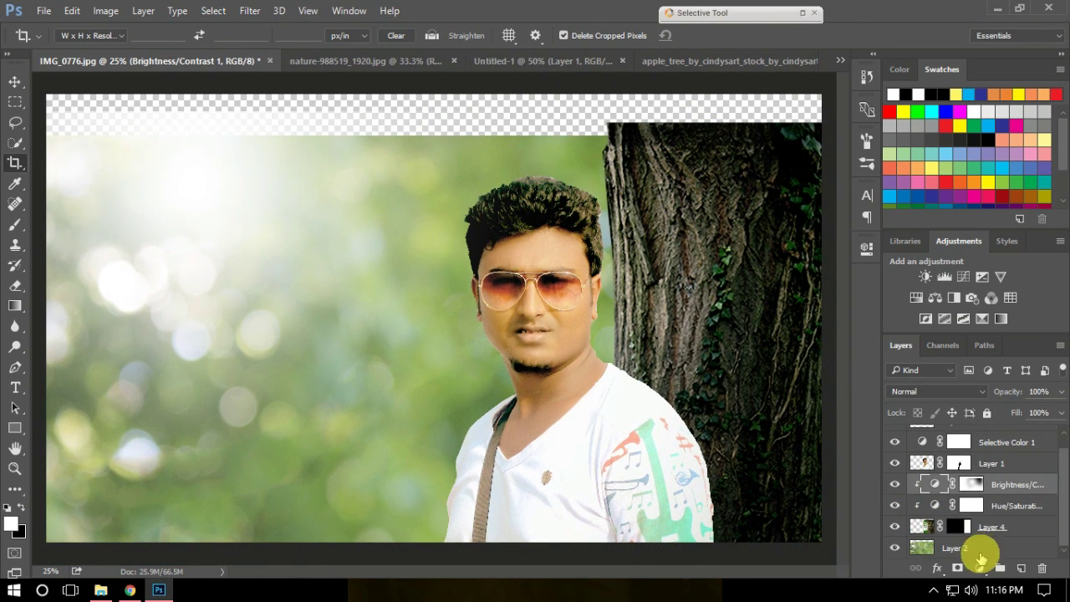
left_click(979, 548)
left_click(15, 82)
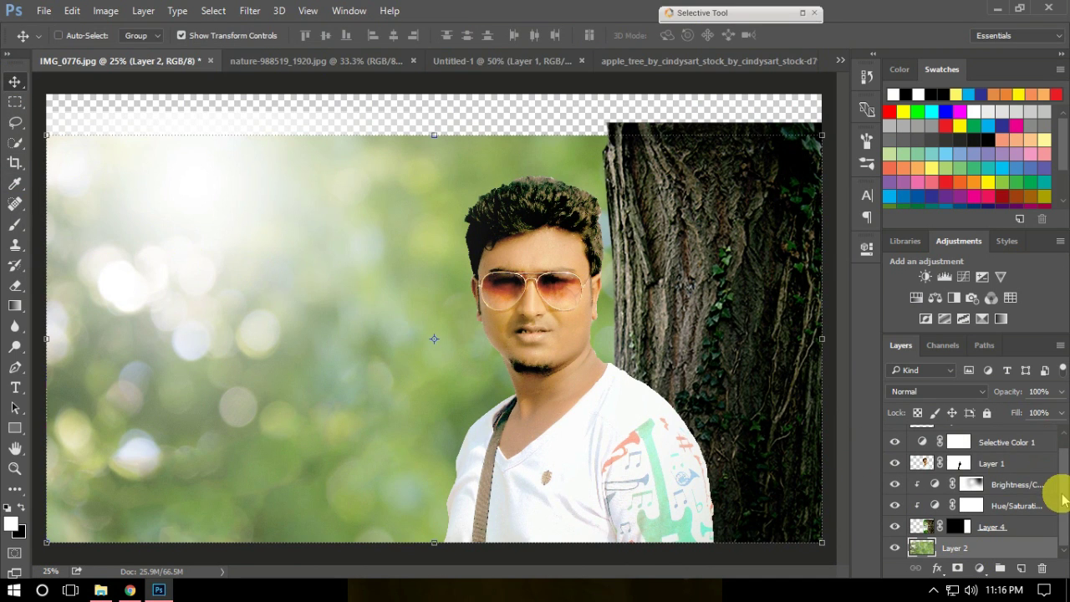
scroll(1062, 481, "up", 1)
left_click(951, 439)
left_click_drag(430, 371, 409, 312)
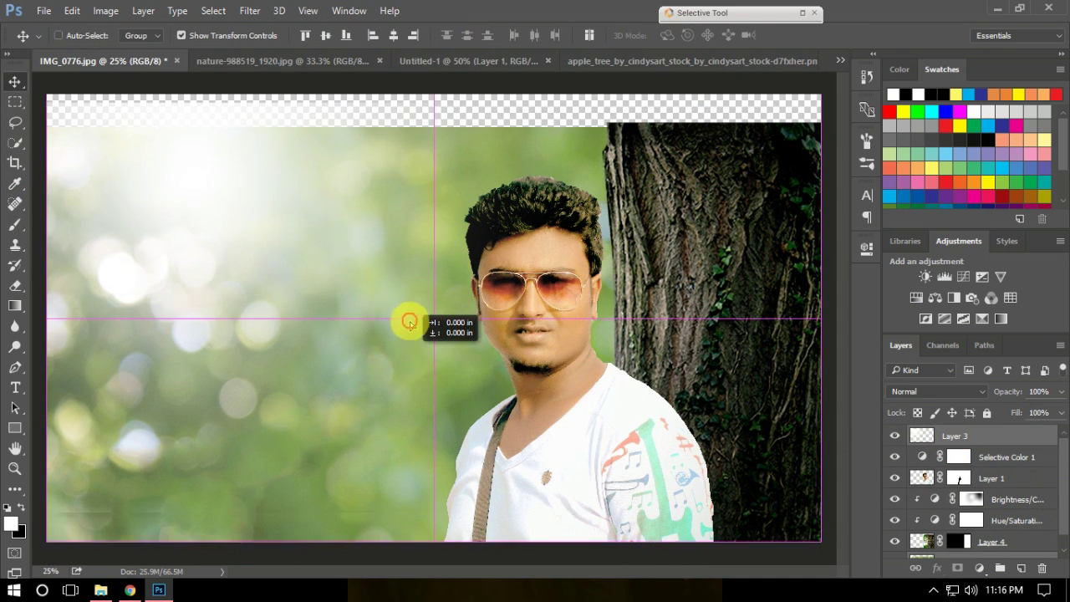
left_click_drag(46, 495, 5, 582)
mouse_move(332, 427)
left_mouse_down()
mouse_move(418, 429)
mouse_move(402, 428)
left_mouse_up()
left_click(679, 36)
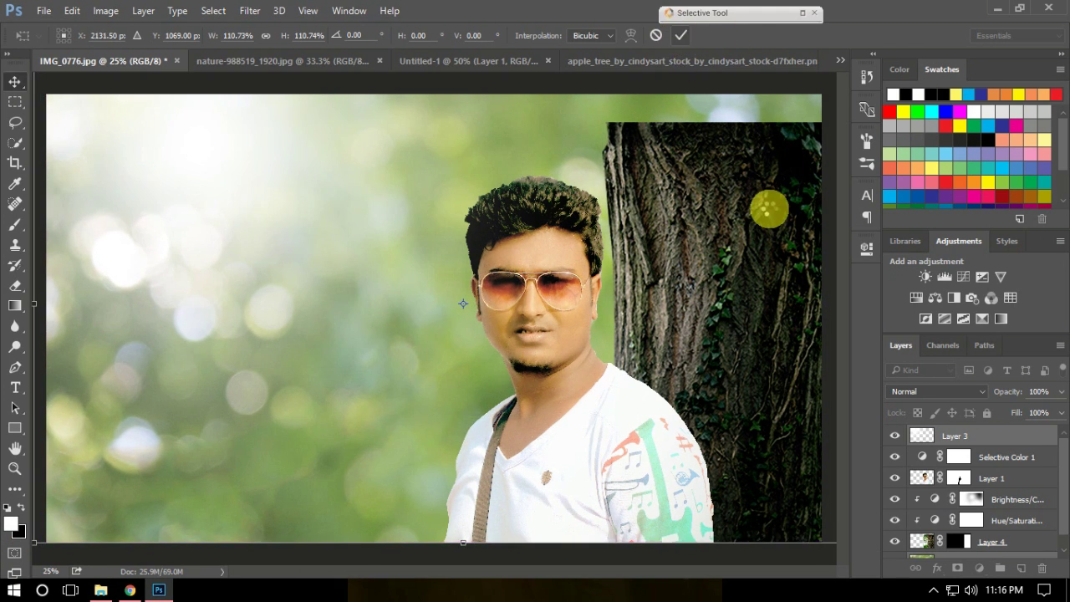
- Scale the tree trunk Layer 4 to 111.62%, moving it up and slightly left
scroll(1064, 511, "down", 1)
left_click(1008, 527)
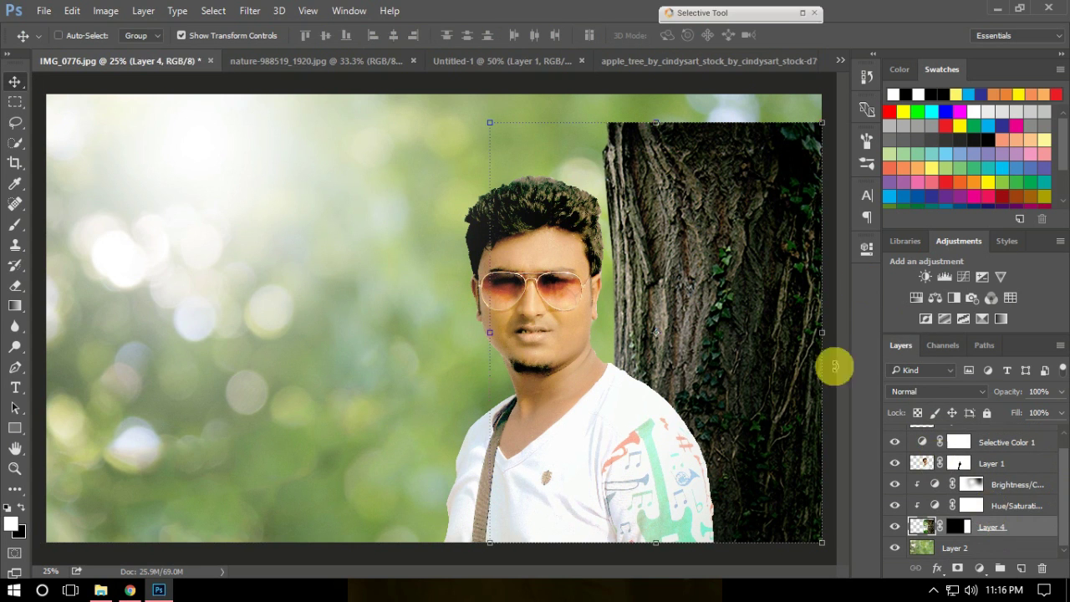
left_click_drag(754, 205, 751, 172)
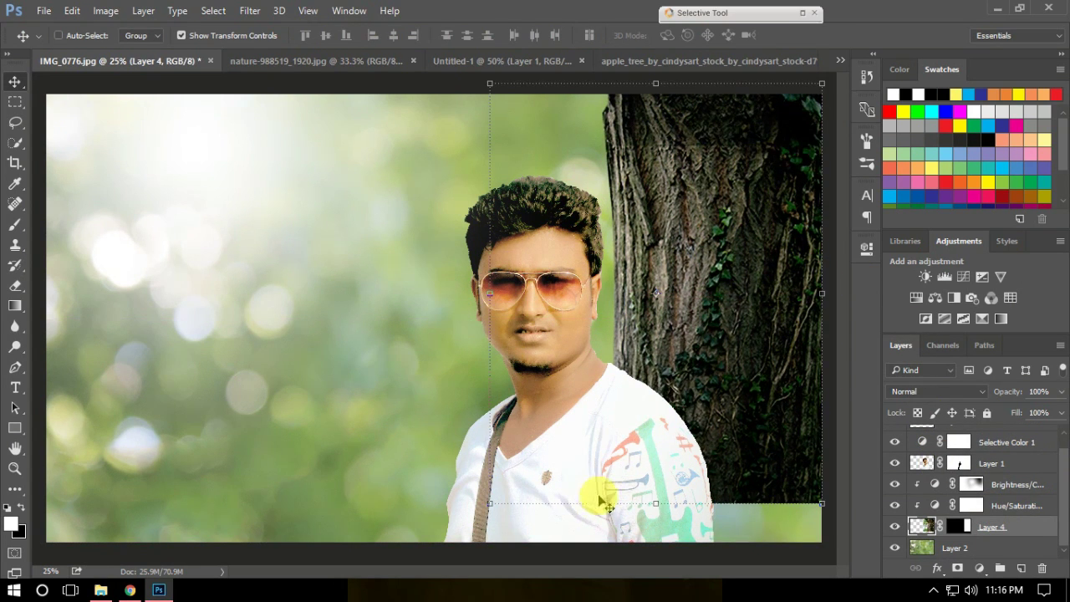
left_click_drag(694, 345, 698, 353)
key("ctrl+t")
left_click_drag(825, 104, 865, 53)
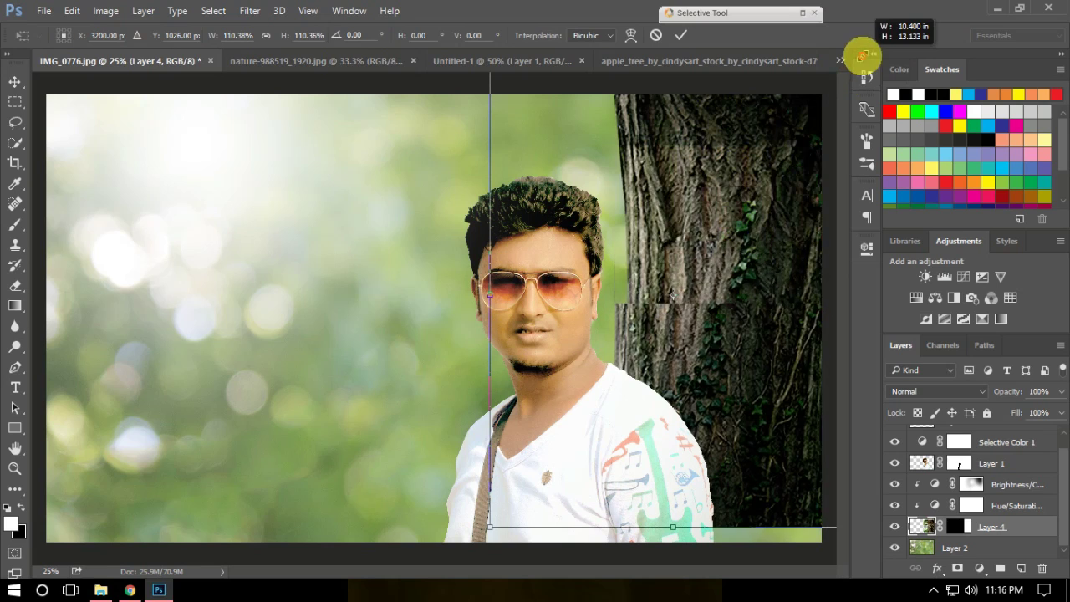
left_click_drag(735, 375, 736, 382)
mouse_move(690, 211)
left_mouse_down()
mouse_move(708, 231)
mouse_move(694, 236)
mouse_move(713, 234)
left_mouse_up()
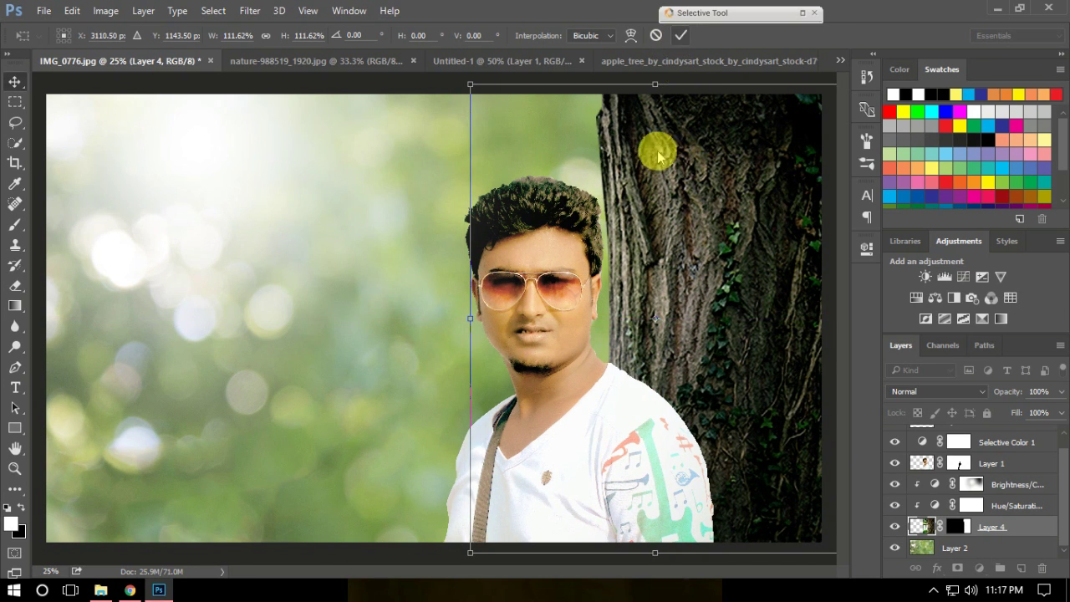
left_click(682, 35)
key("ctrl+minus")
key("ctrl+plus")
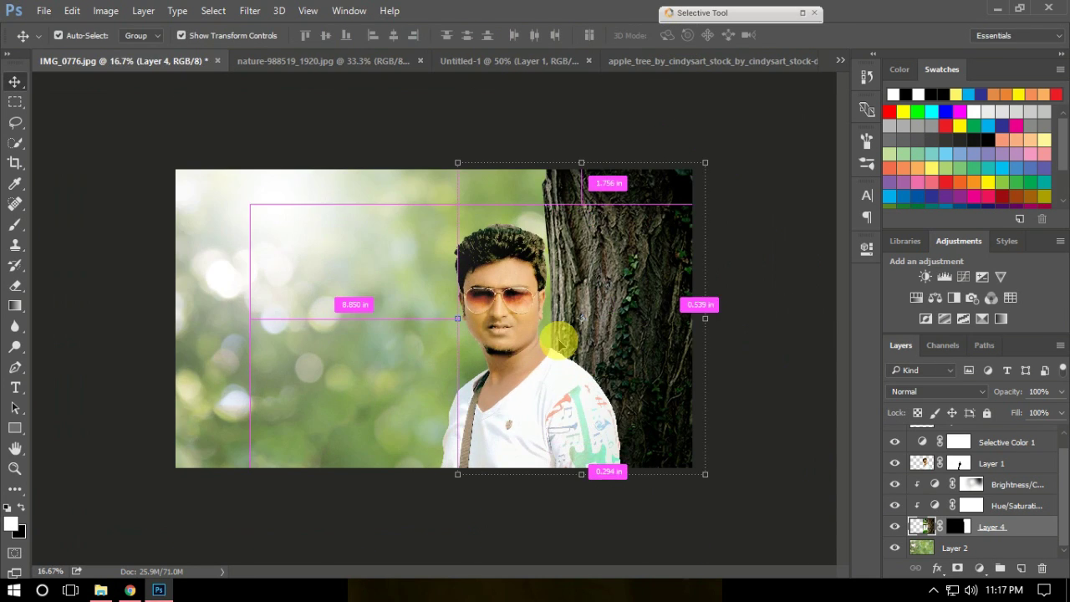
key("ctrl+plus")
key("ctrl+plus")
- Apply Layer 1's mask permanently to the man's layer
left_click(953, 464)
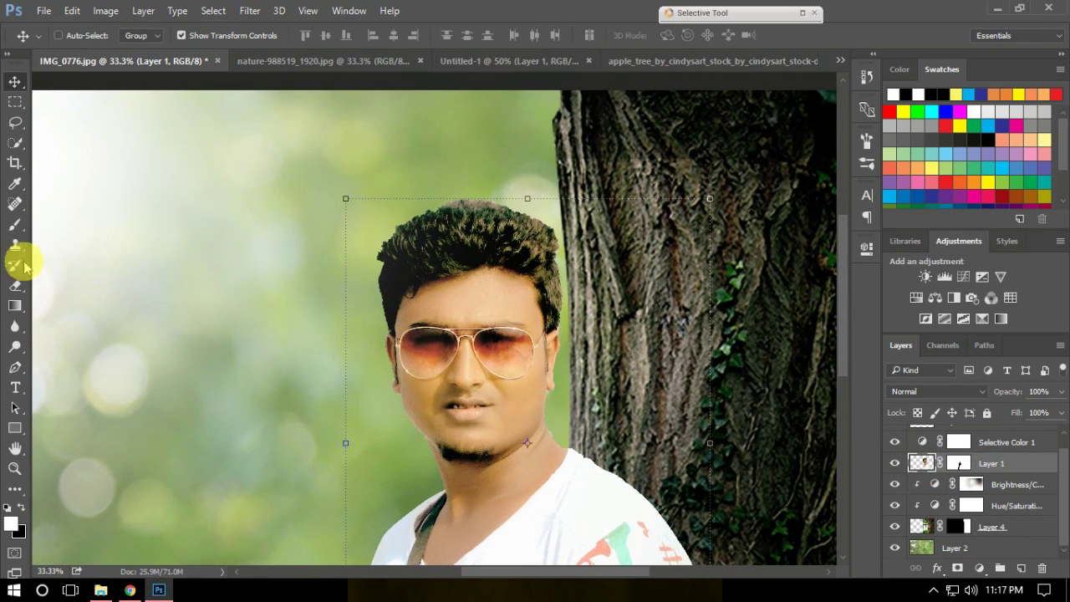
right_click(960, 462)
left_click(702, 334)
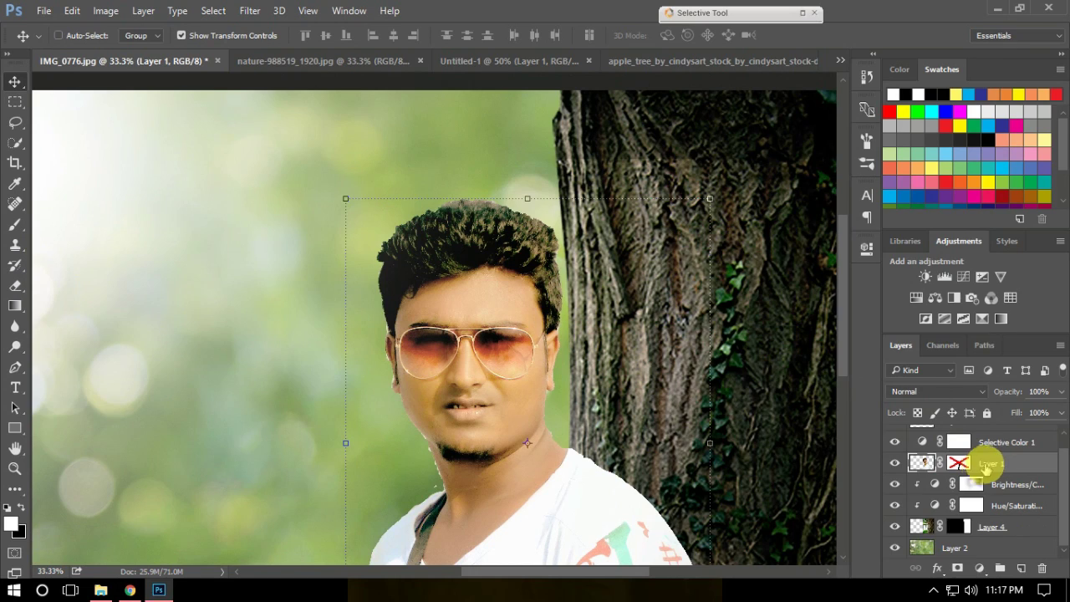
right_click(991, 465)
left_click(709, 332)
right_click(959, 460)
left_click(721, 273)
right_click(962, 464)
left_click(705, 352)
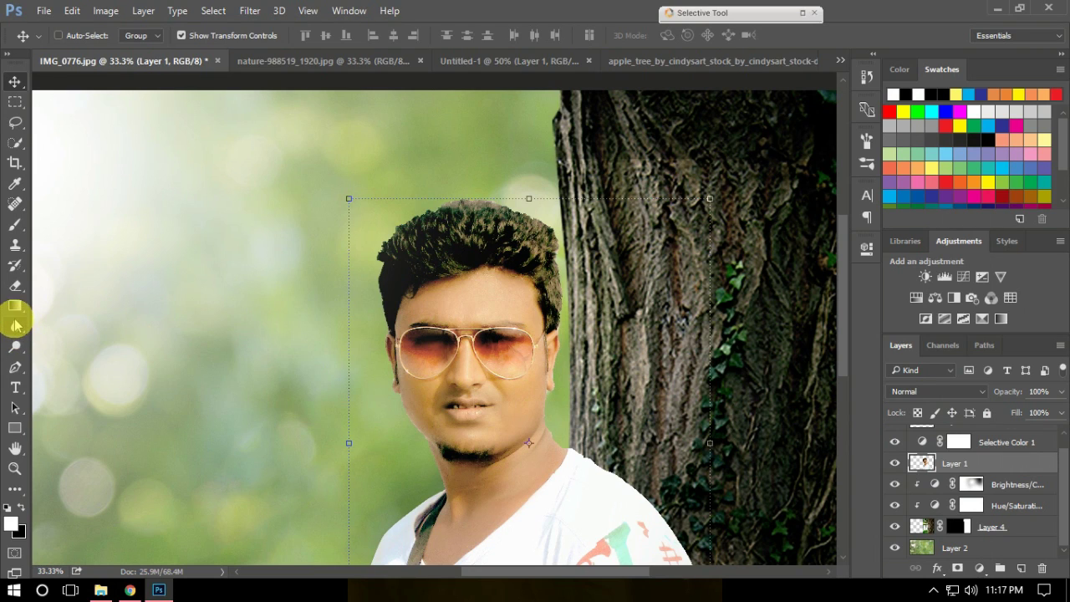
- Smudge the top and right edges of the man's hair at 52% strength
left_click(18, 339)
left_click(75, 375)
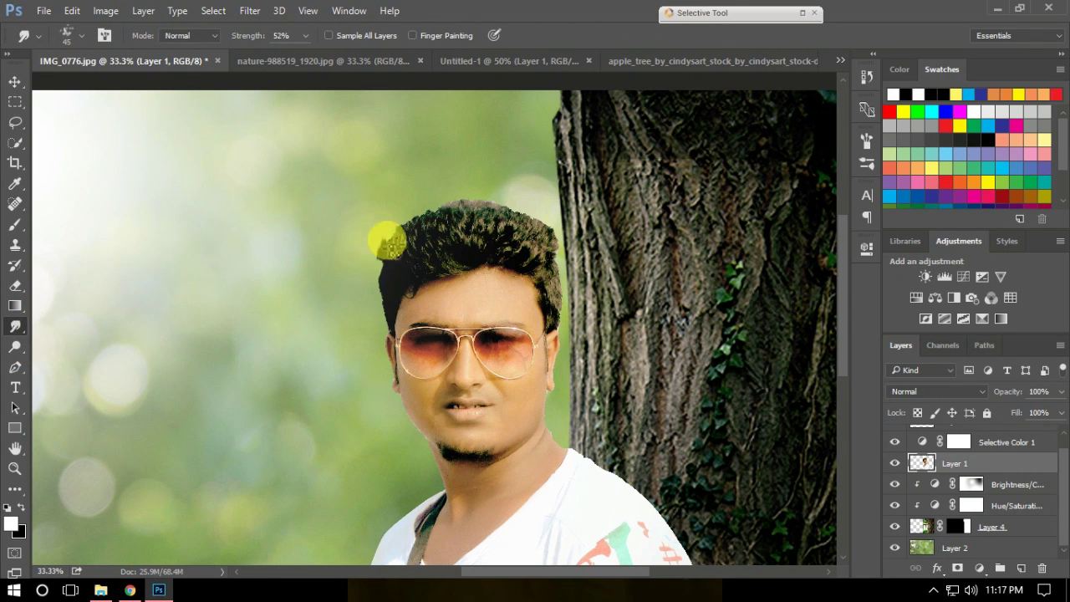
scroll(395, 234, "up", 2)
scroll(389, 231, "up", 1)
scroll(390, 232, "up", 1)
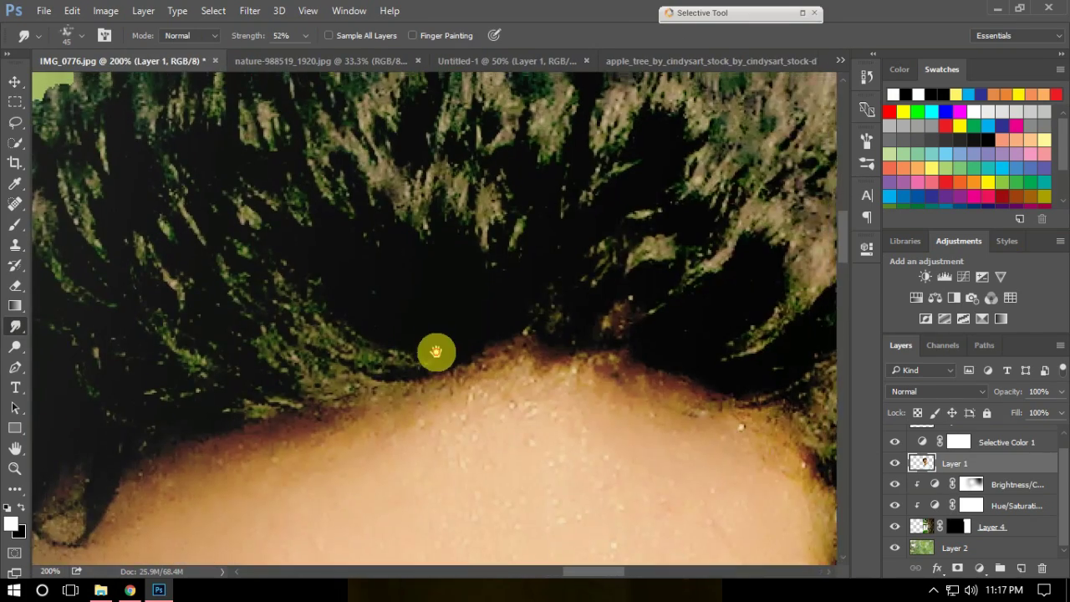
scroll(435, 354, "up", 1)
scroll(449, 470, "down", 3)
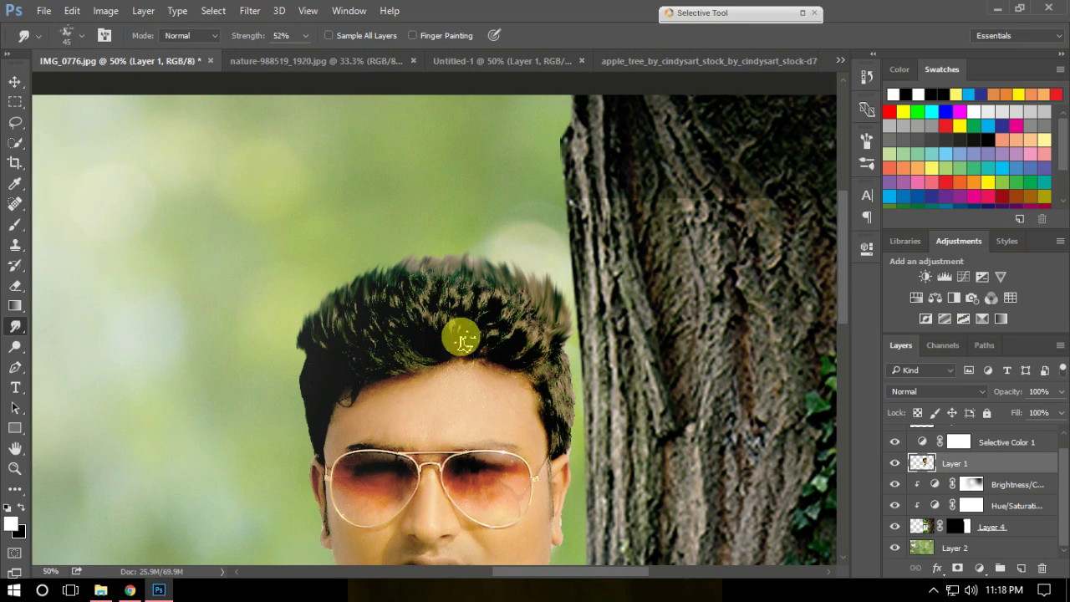
mouse_move(518, 304)
left_mouse_down()
mouse_move(474, 328)
mouse_move(452, 281)
left_mouse_up()
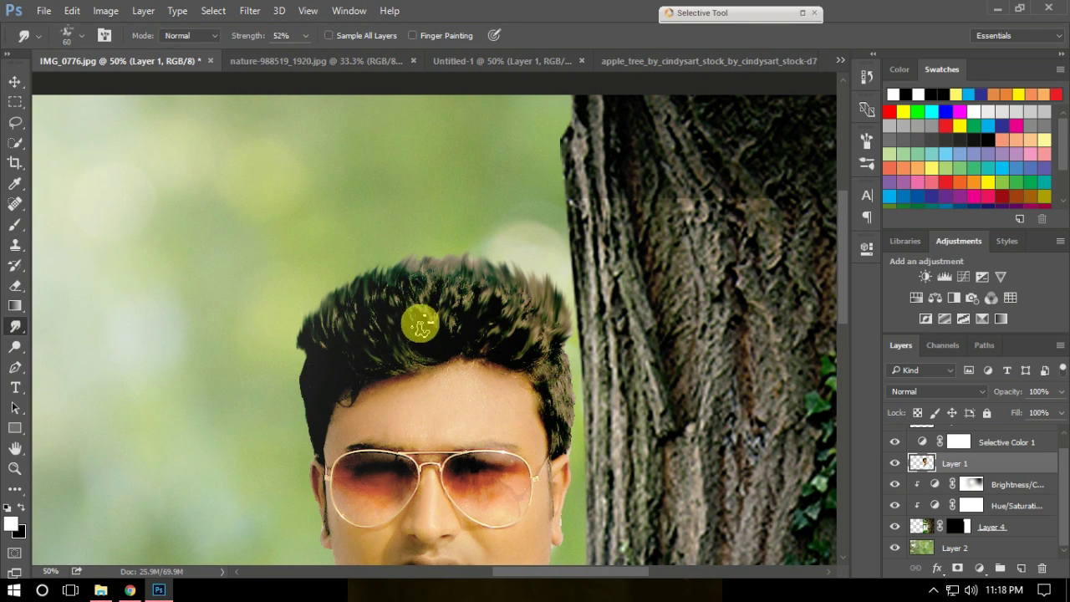
mouse_move(371, 290)
left_mouse_down()
mouse_move(442, 262)
mouse_move(490, 270)
mouse_move(549, 318)
left_mouse_up()
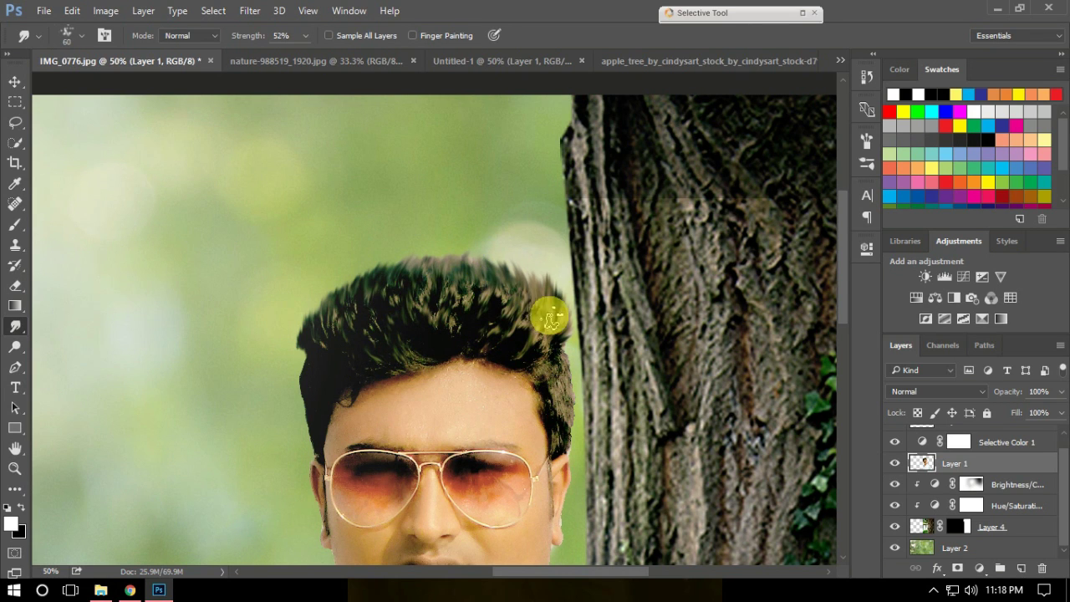
left_click_drag(448, 249, 441, 311)
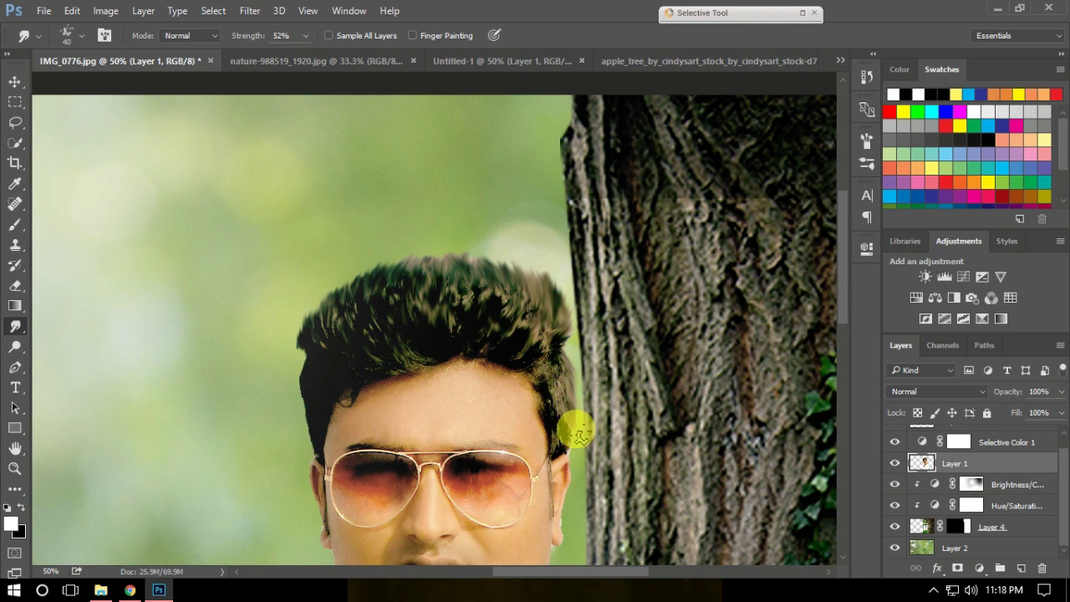
mouse_move(566, 438)
left_mouse_down()
mouse_move(544, 331)
mouse_move(352, 378)
left_mouse_up()
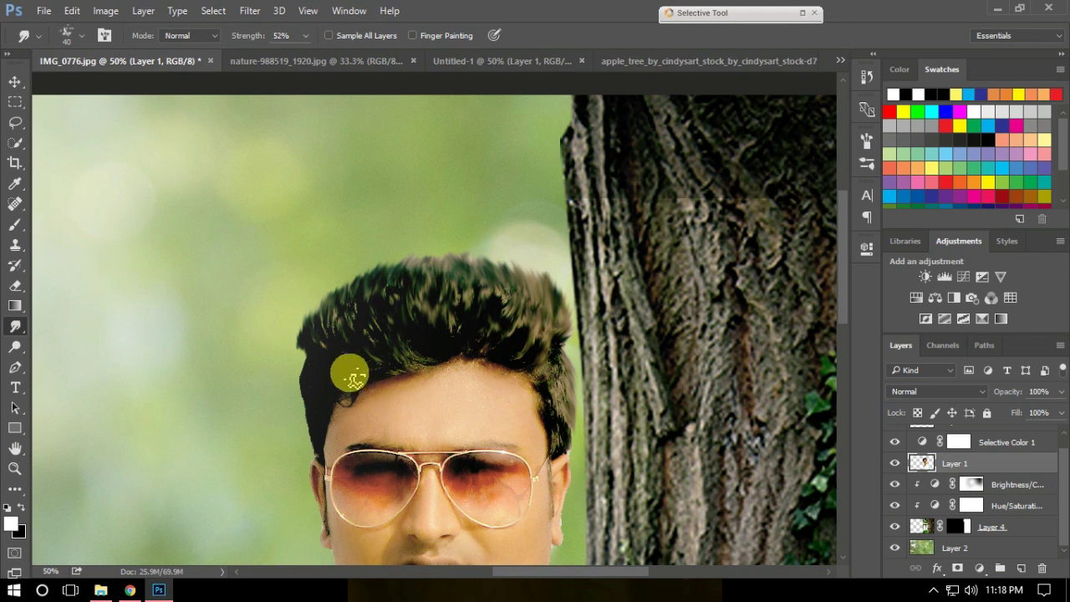
- Smudge the left and upper-left hair edges outward into the bokeh
key("m")
left_click_drag(478, 301, 557, 280)
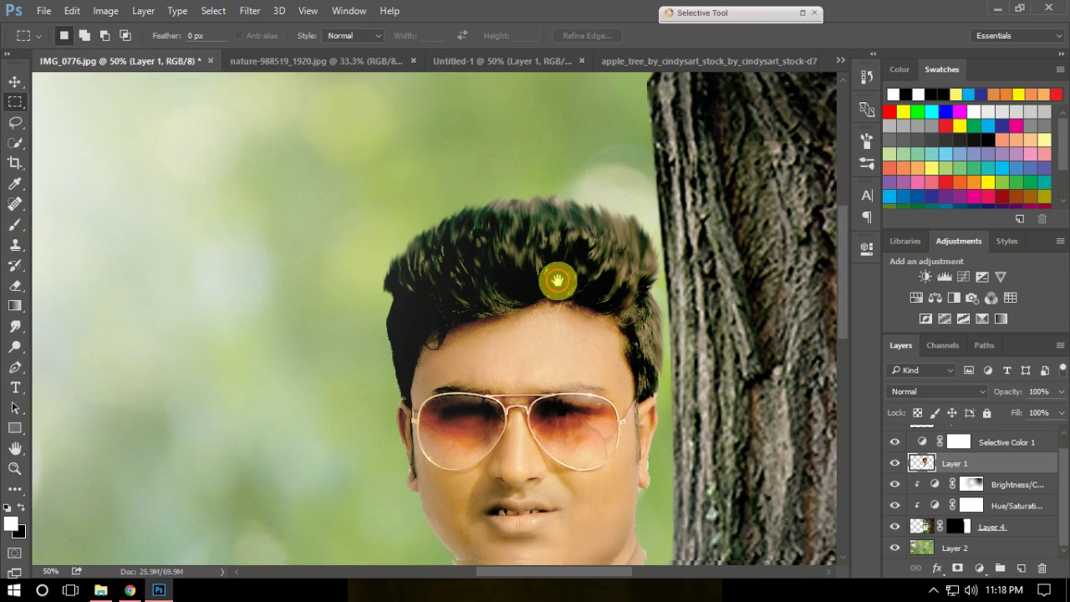
left_click(15, 326)
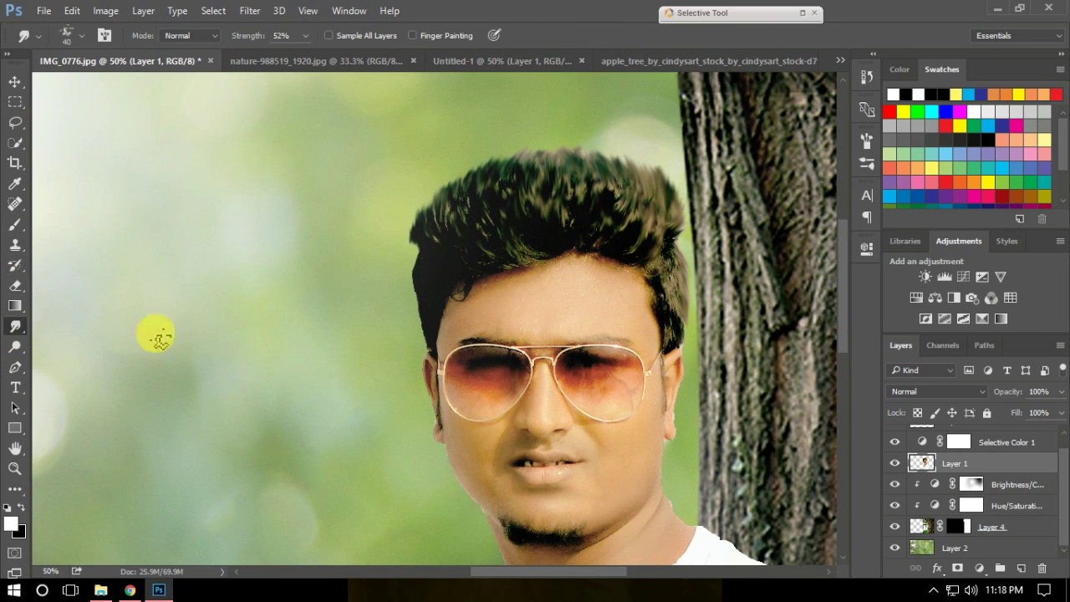
left_click_drag(414, 251, 424, 270)
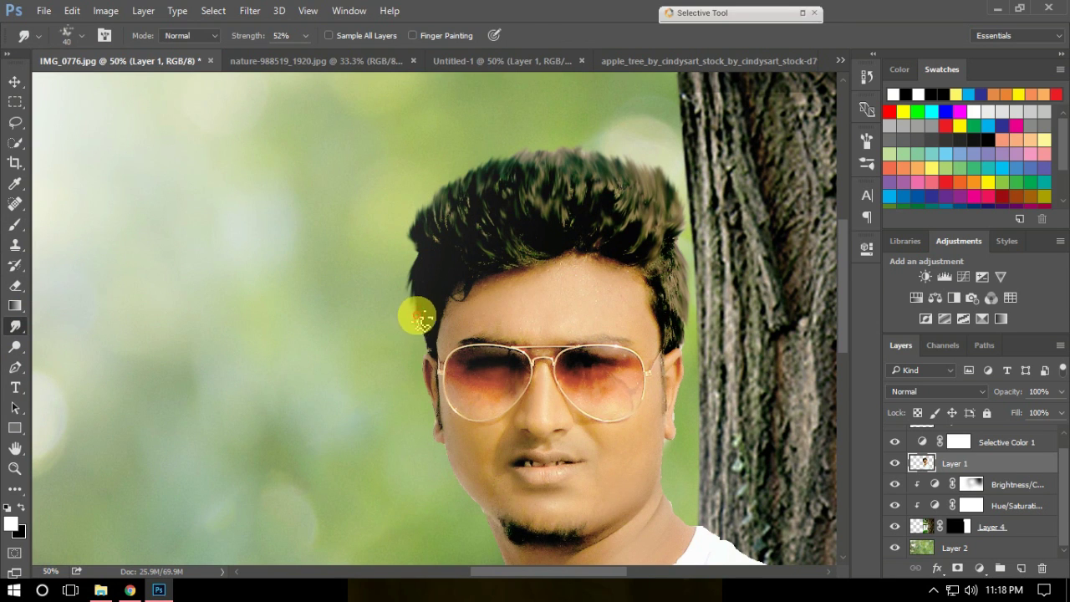
left_click_drag(422, 234, 410, 198)
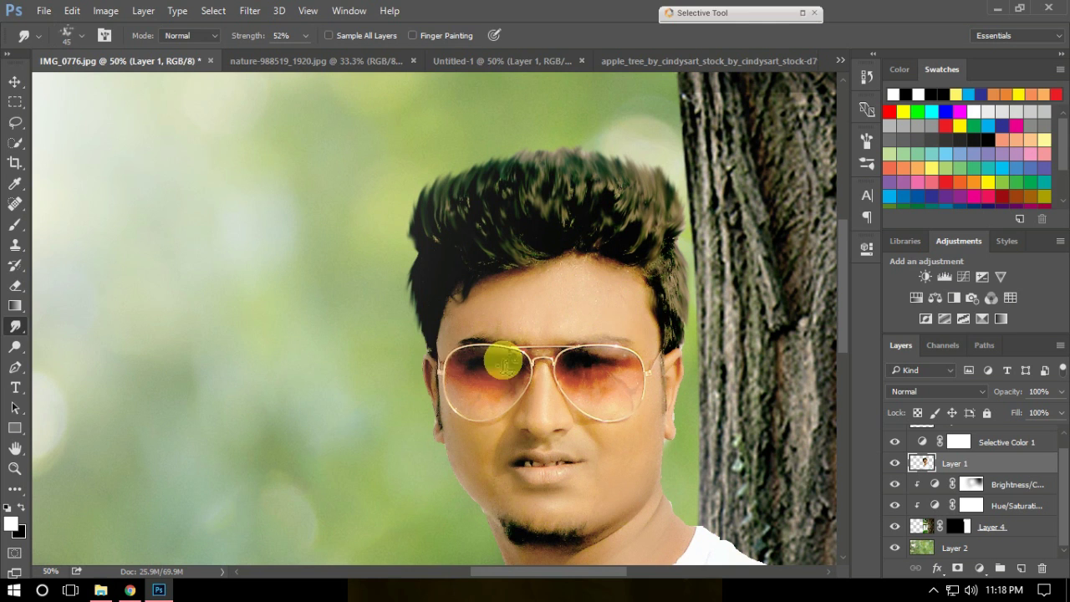
scroll(513, 429, "down", 3)
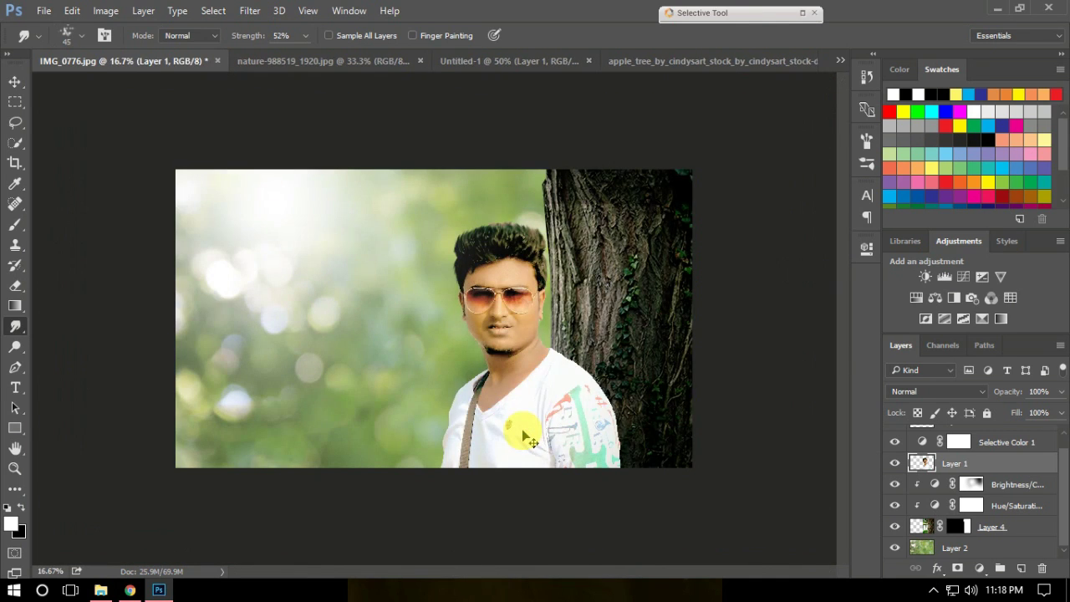
- Stretch the Brightness/Contrast mask further down the image and shift it slightly left
scroll(513, 430, "up", 1)
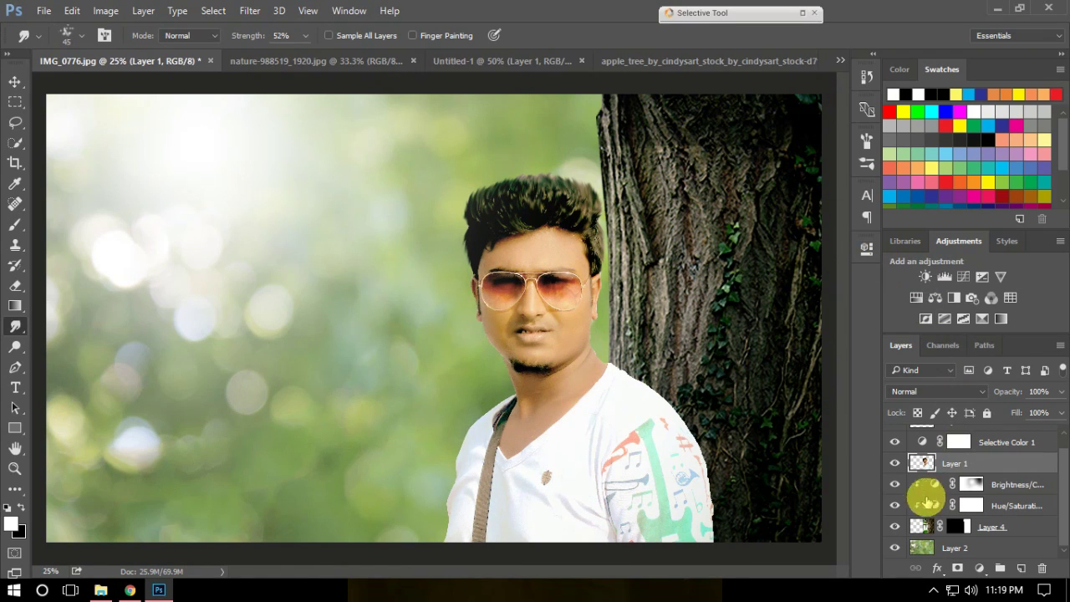
left_click(971, 485)
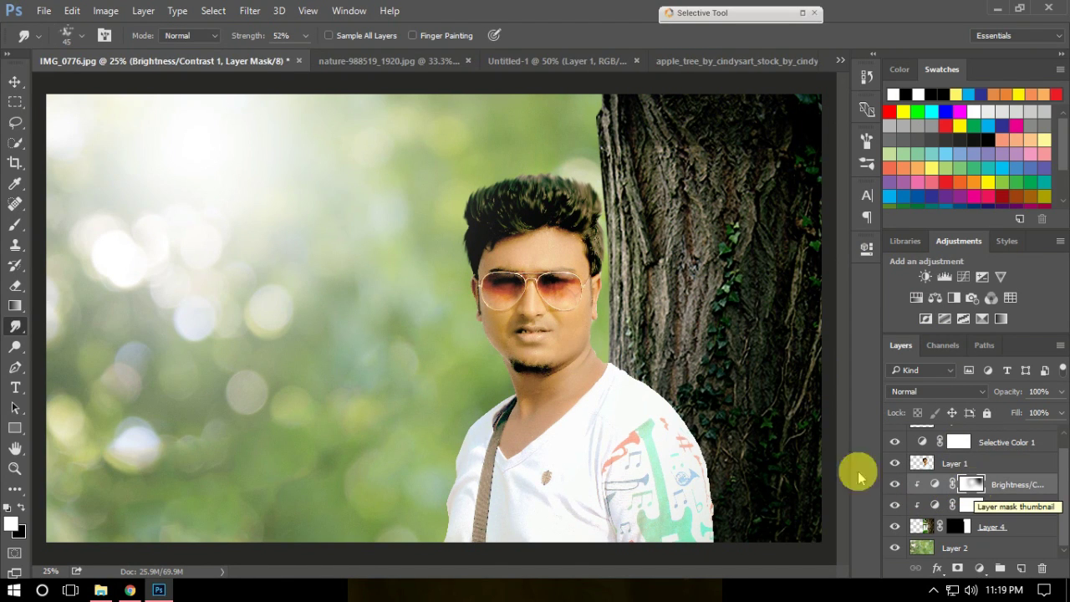
left_click(15, 81)
left_click_drag(709, 166, 760, 119)
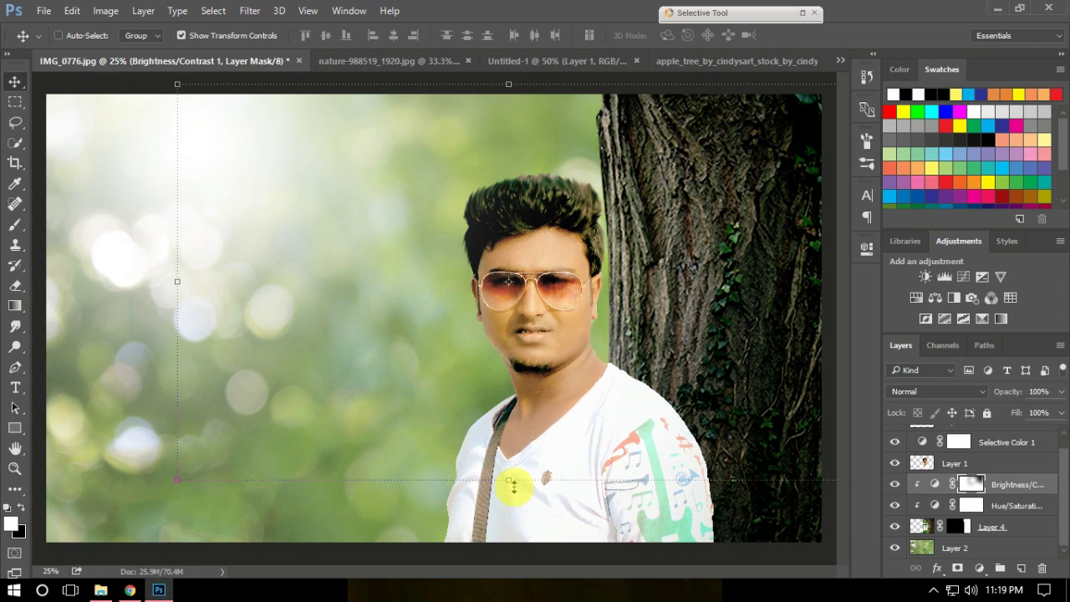
left_click_drag(510, 481, 505, 554)
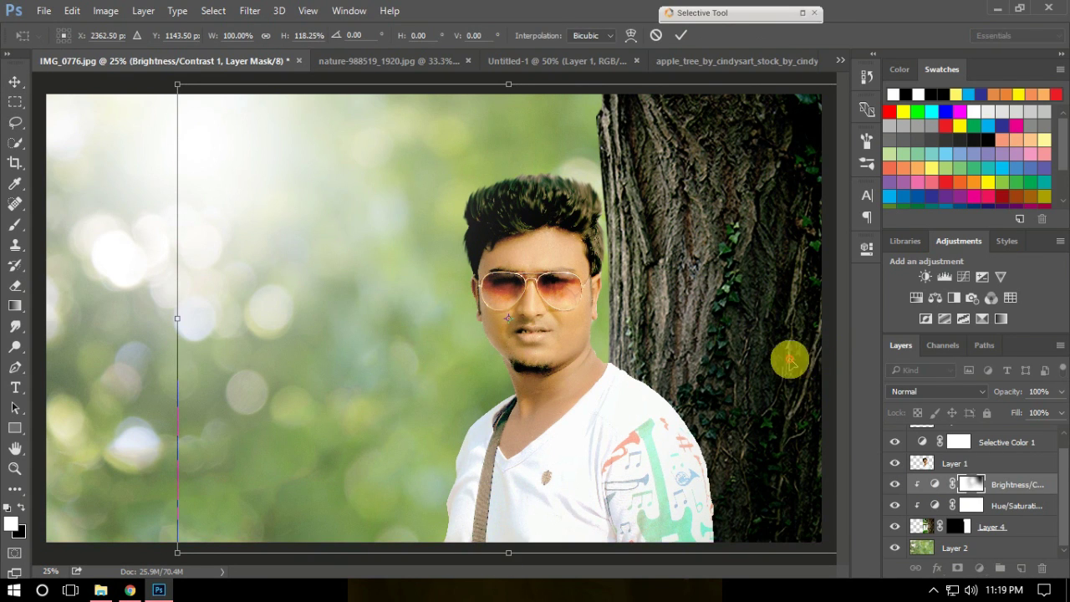
left_click_drag(790, 360, 778, 359)
left_click(682, 35)
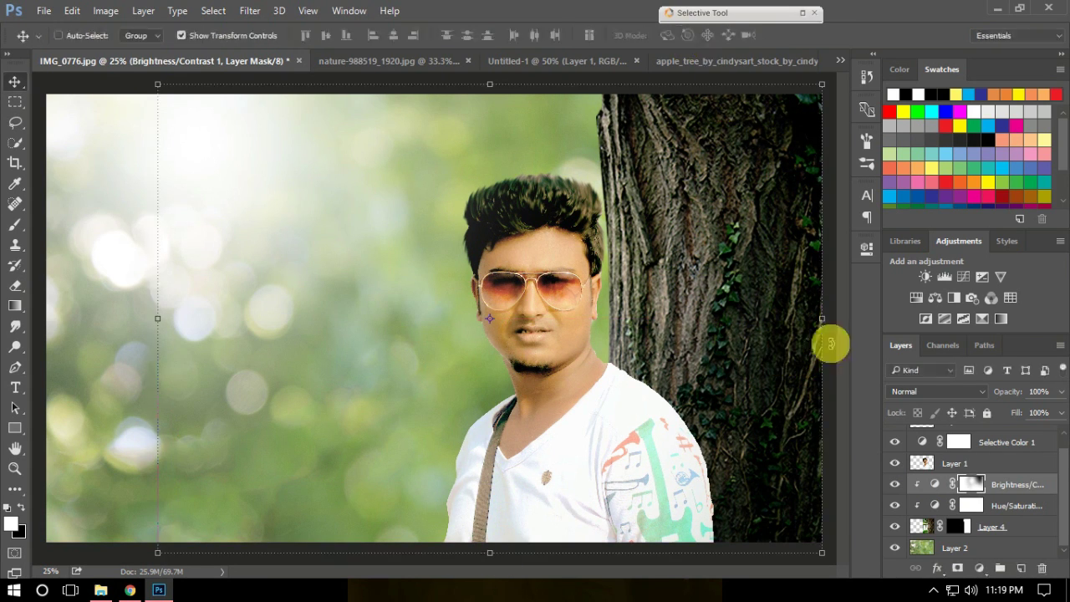
- Select the empty Layer 3 at the top of the stack, above Selective Color 1
left_click(23, 106)
scroll(1055, 485, "up", 1)
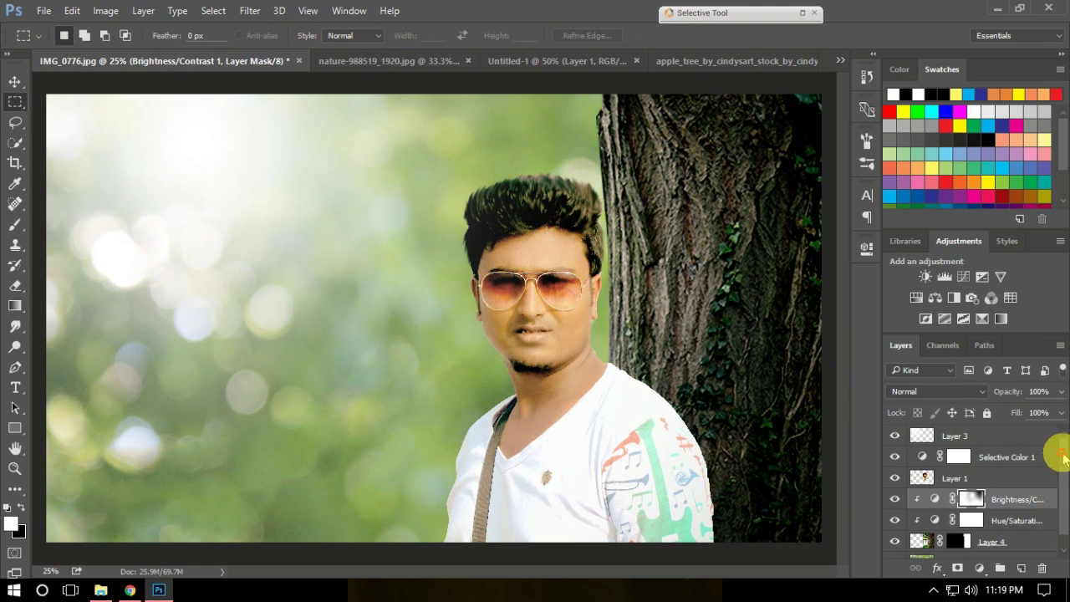
left_click(1002, 435)
- Add a Color Lookup layer with the LateSunset look at 60% opacity, then drag a crop frame
left_click(980, 571)
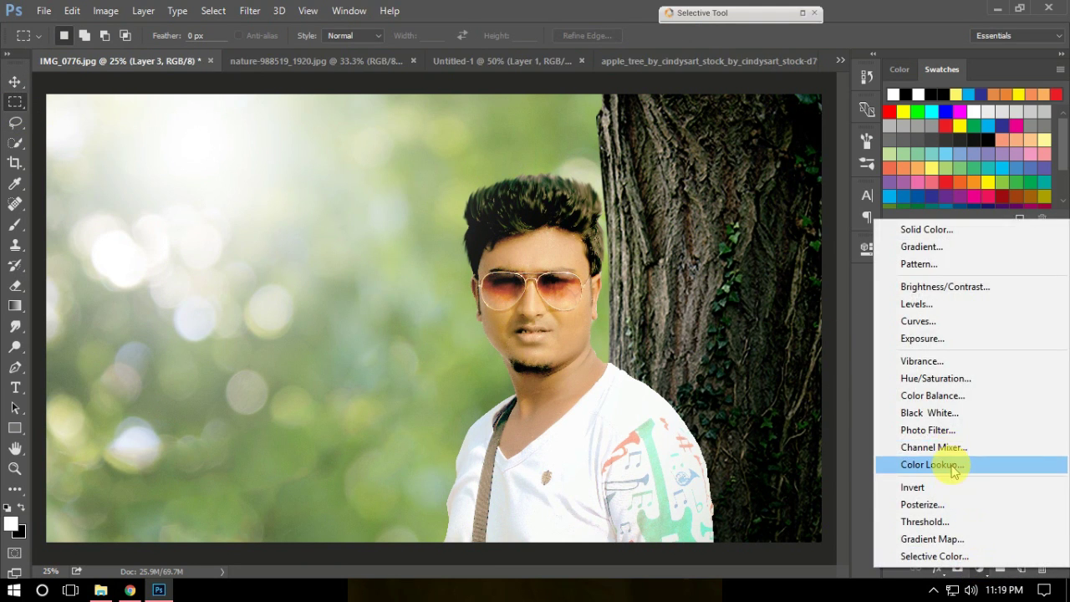
left_click(952, 465)
left_click(768, 295)
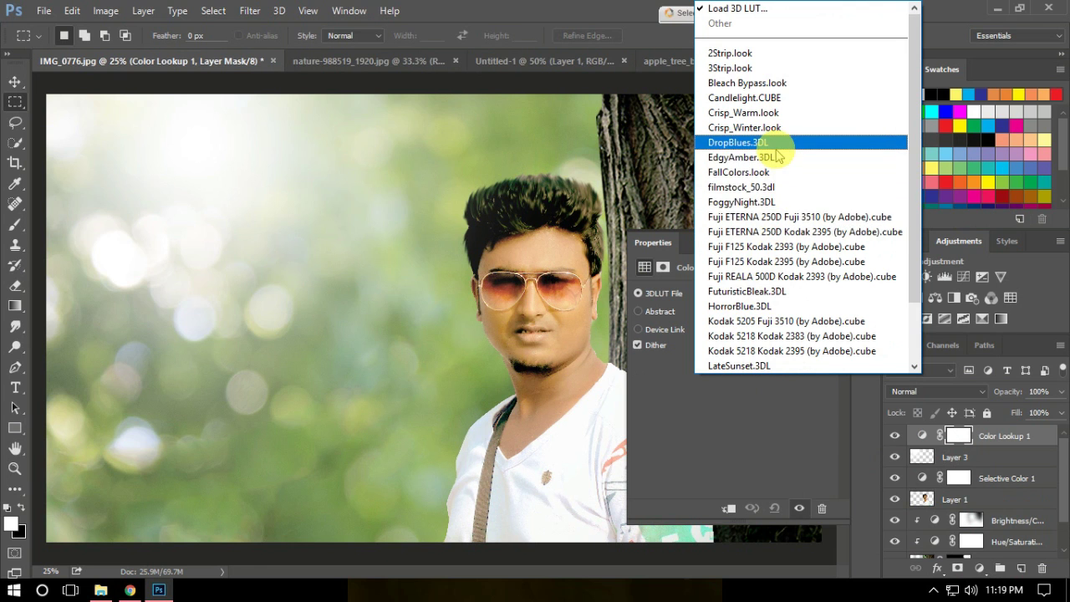
left_click(778, 157)
left_click(768, 295)
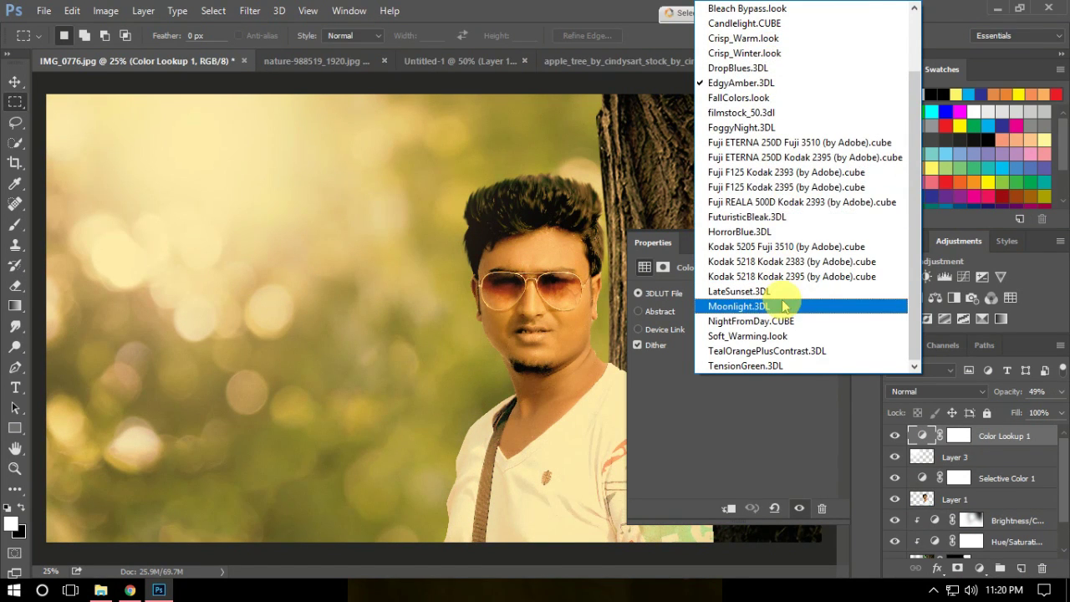
left_click(783, 292)
left_click(822, 243)
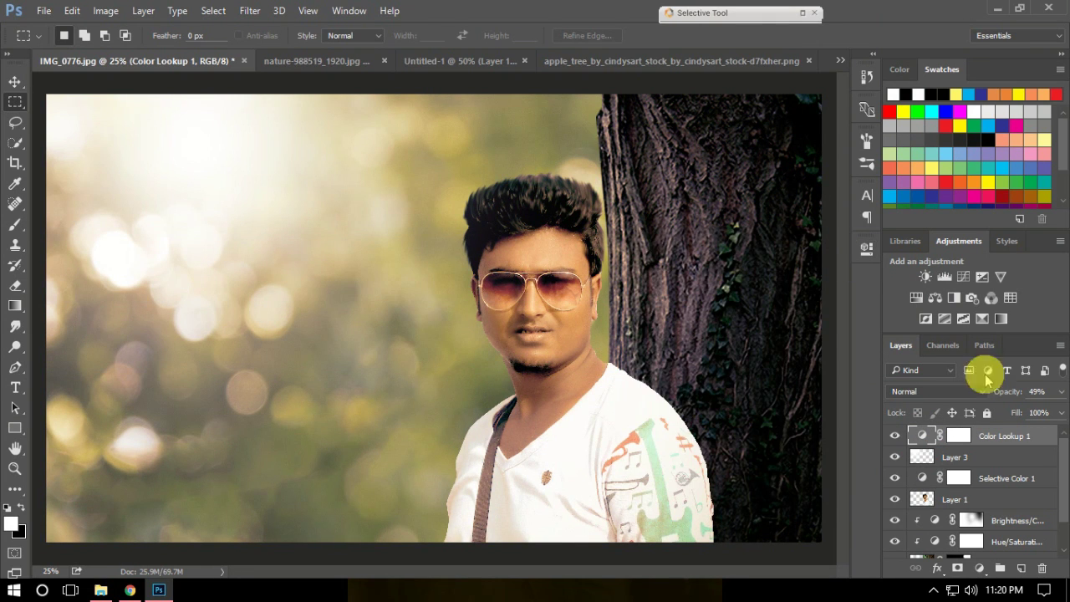
left_click_drag(1034, 398, 1017, 398)
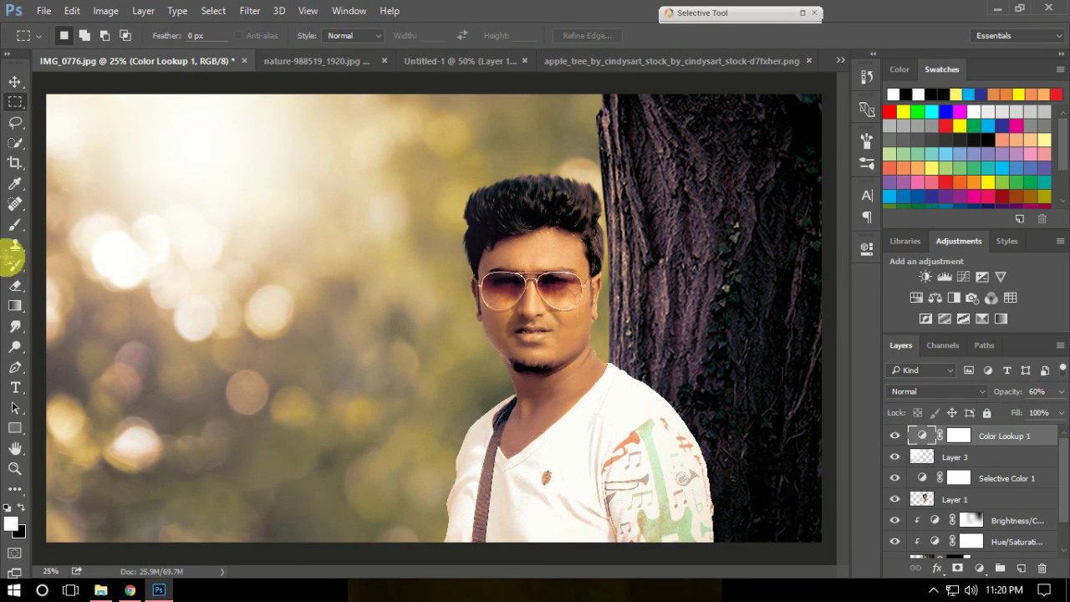
left_click(15, 163)
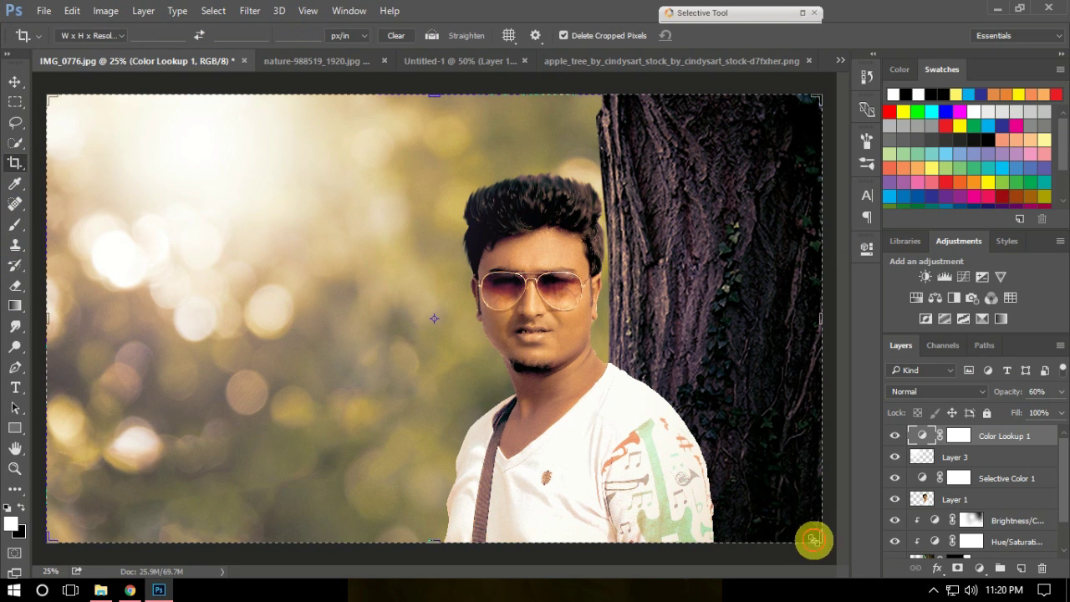
left_click_drag(801, 538, 789, 522)
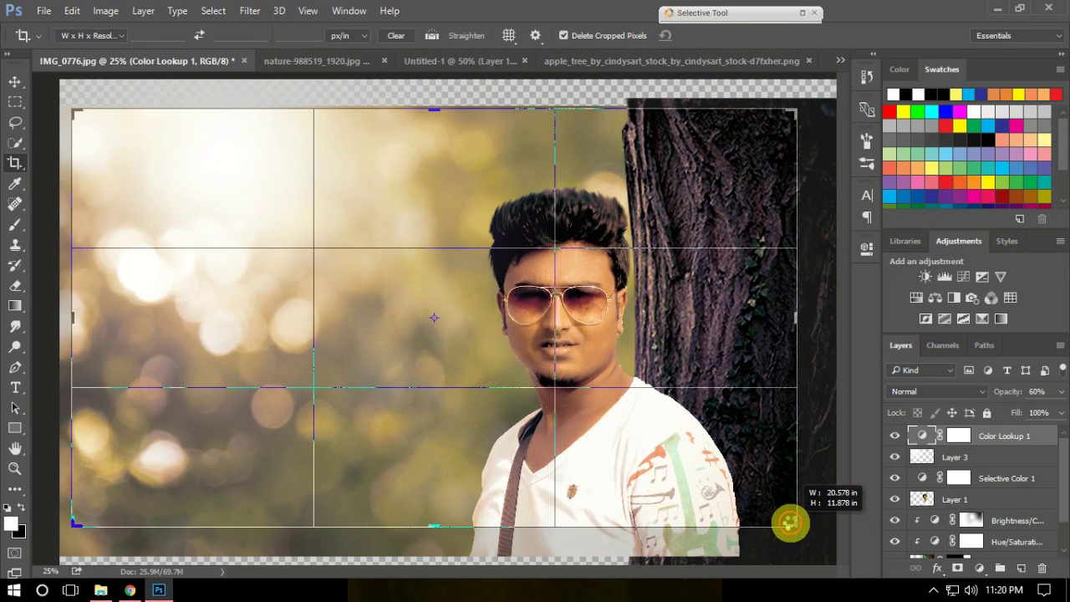
- Commit a slightly tighter crop of the image
left_click_drag(788, 522, 801, 511)
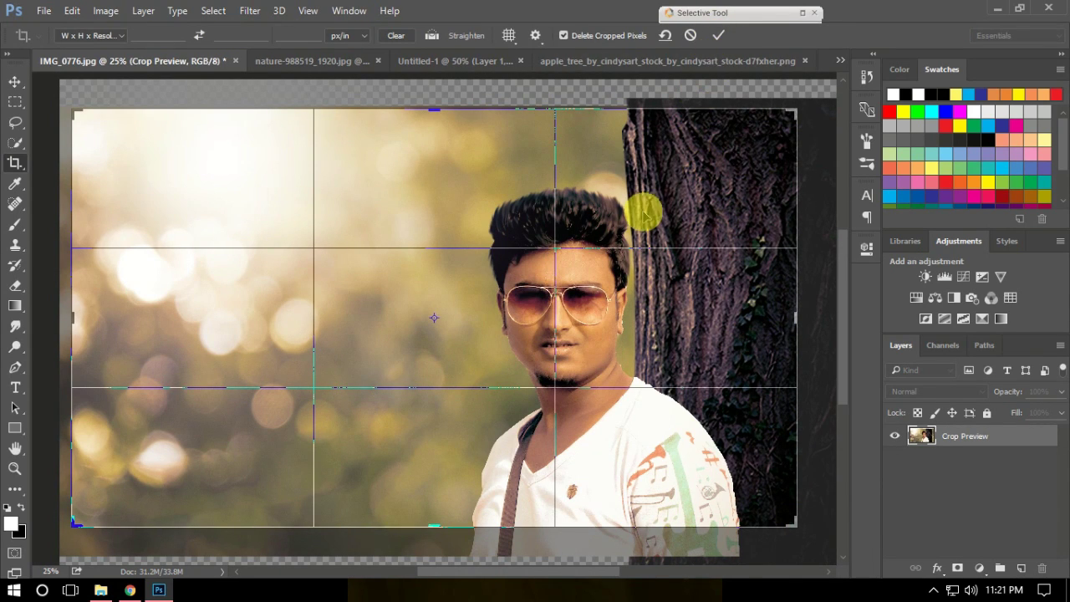
left_click(719, 36)
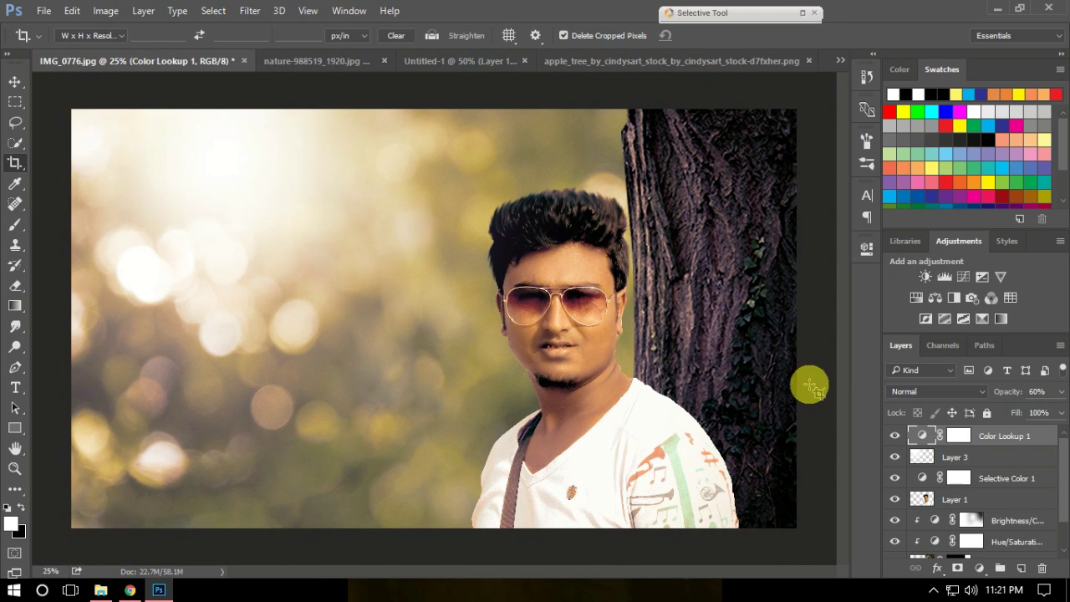
left_click_drag(1066, 468, 1062, 512)
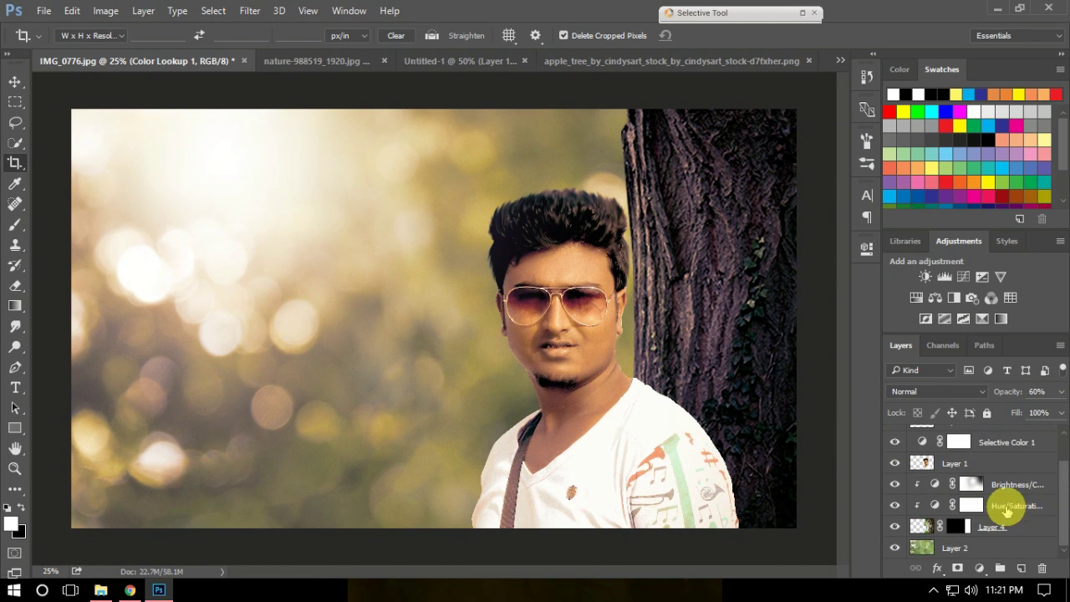
- Nudge Layer 4 with its Hue/Saturation and Brightness/Contrast layers about 0.36 in right
left_click(1027, 525)
left_click(1030, 487, "shift")
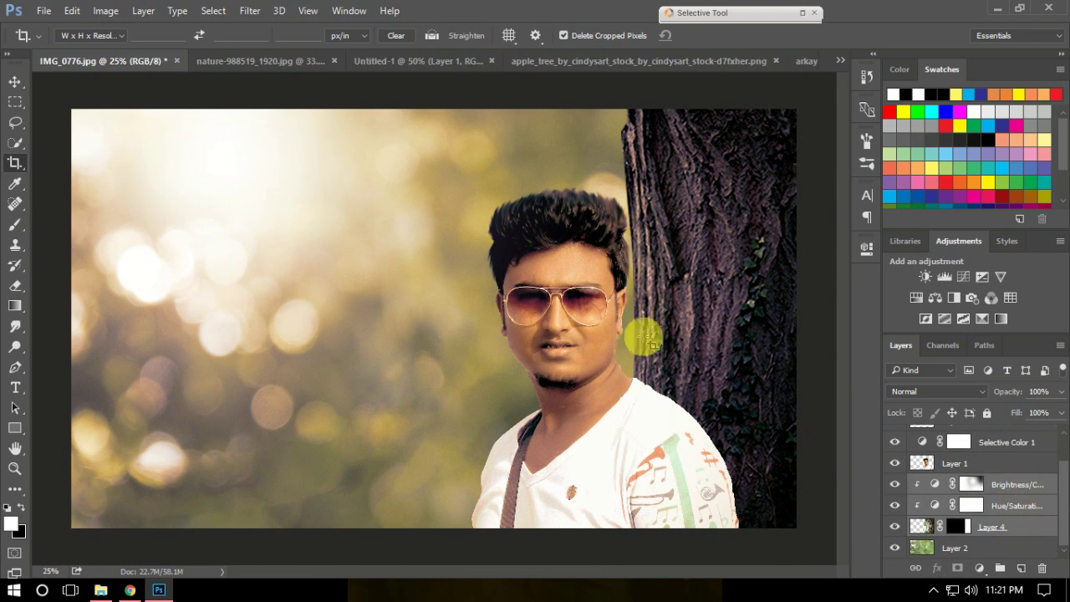
left_click(18, 79)
left_click_drag(698, 277, 710, 282)
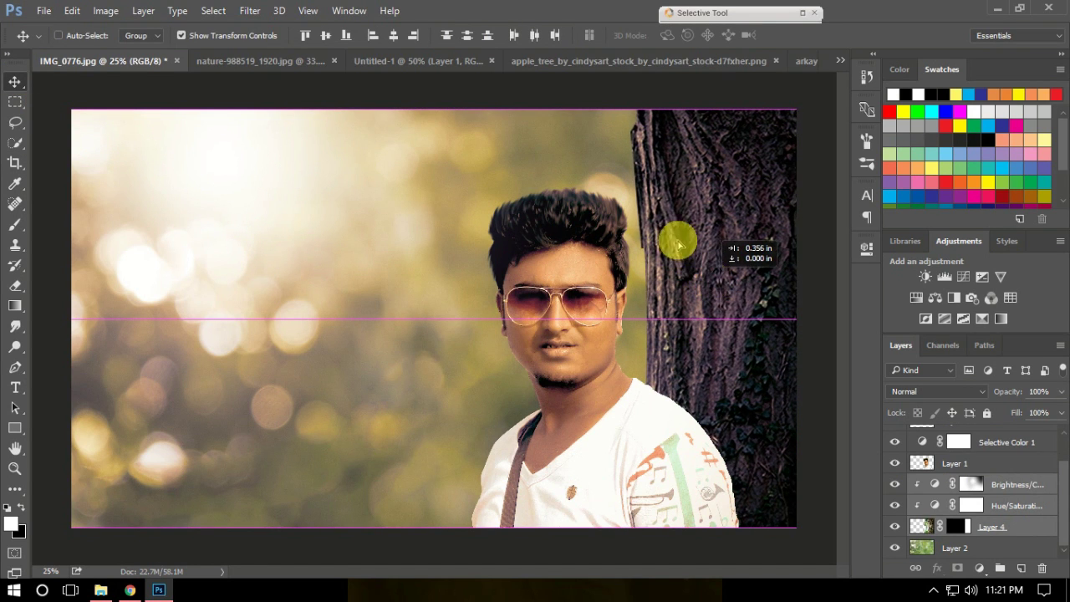
left_click_drag(710, 282, 678, 240)
left_click(17, 102)
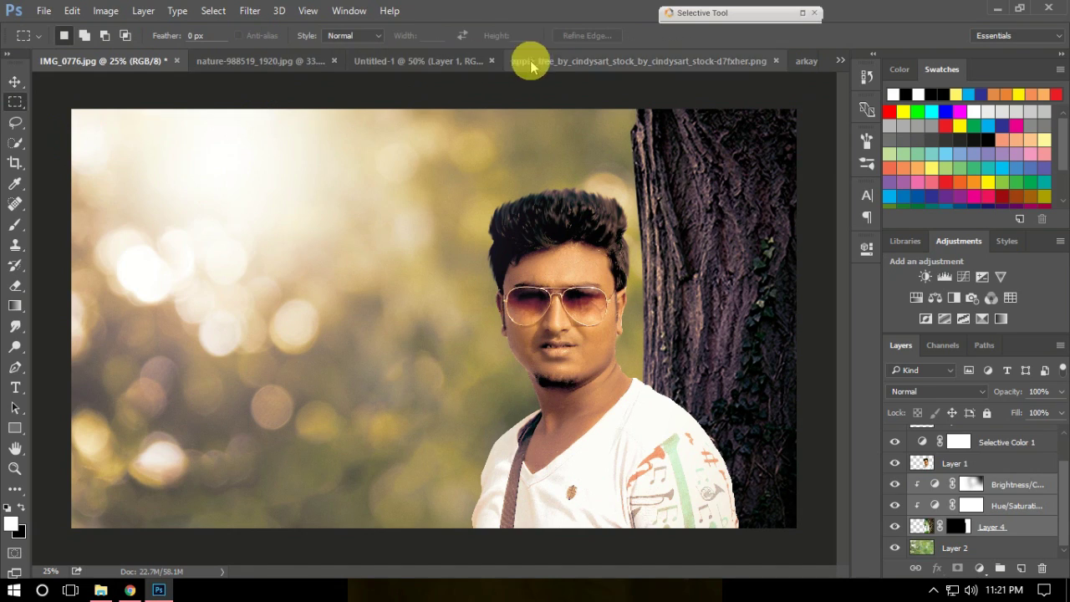
- Drag the apple tree image into the portrait and shrink it to 35%
left_click(557, 61)
left_click(14, 81)
mouse_move(239, 148)
left_mouse_down()
mouse_move(750, 456)
mouse_move(860, 466)
left_mouse_up()
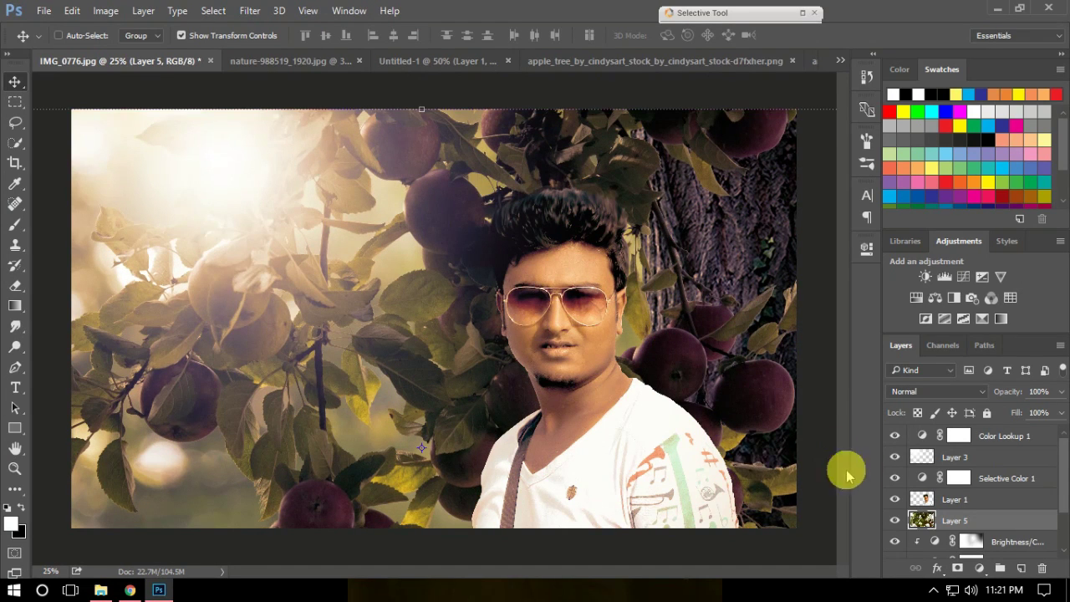
key("ctrl+t")
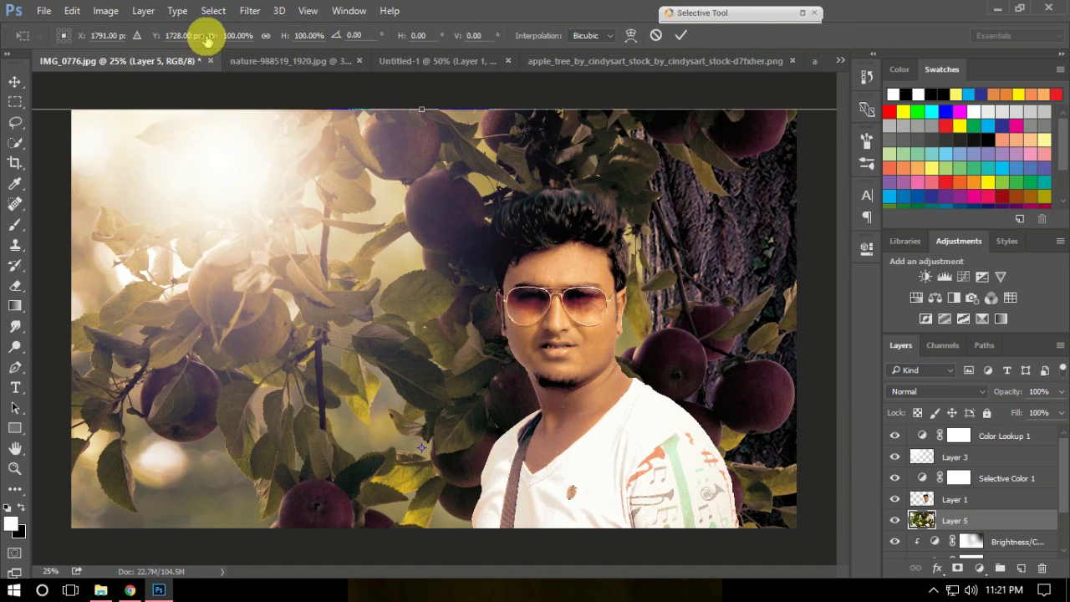
left_click_drag(286, 38, 247, 35)
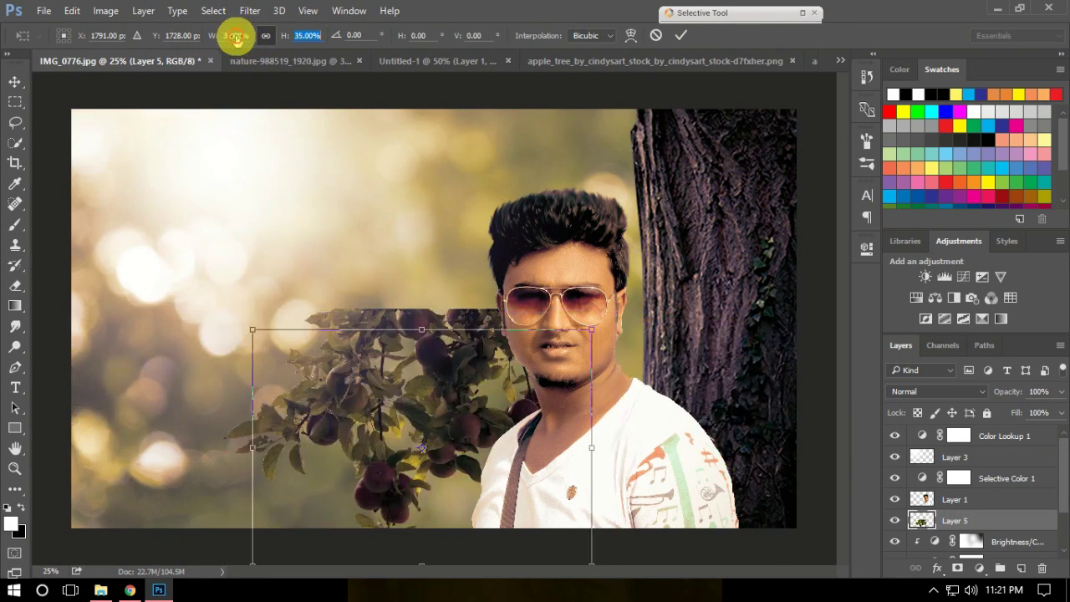
mouse_move(382, 363)
left_mouse_down()
mouse_move(487, 153)
mouse_move(521, 137)
mouse_move(561, 141)
mouse_move(532, 150)
mouse_move(538, 131)
left_mouse_up()
- Rotate, position and skew the branch along the top edge, then Alt-drag a Layer 5 copy
left_click_drag(649, 263, 644, 275)
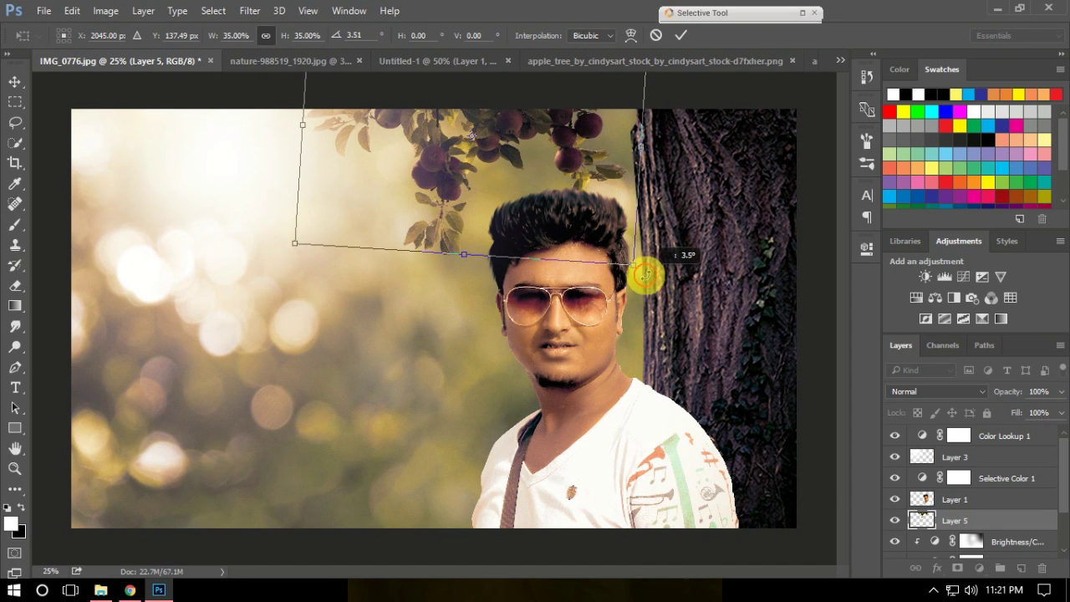
left_click_drag(578, 140, 548, 125)
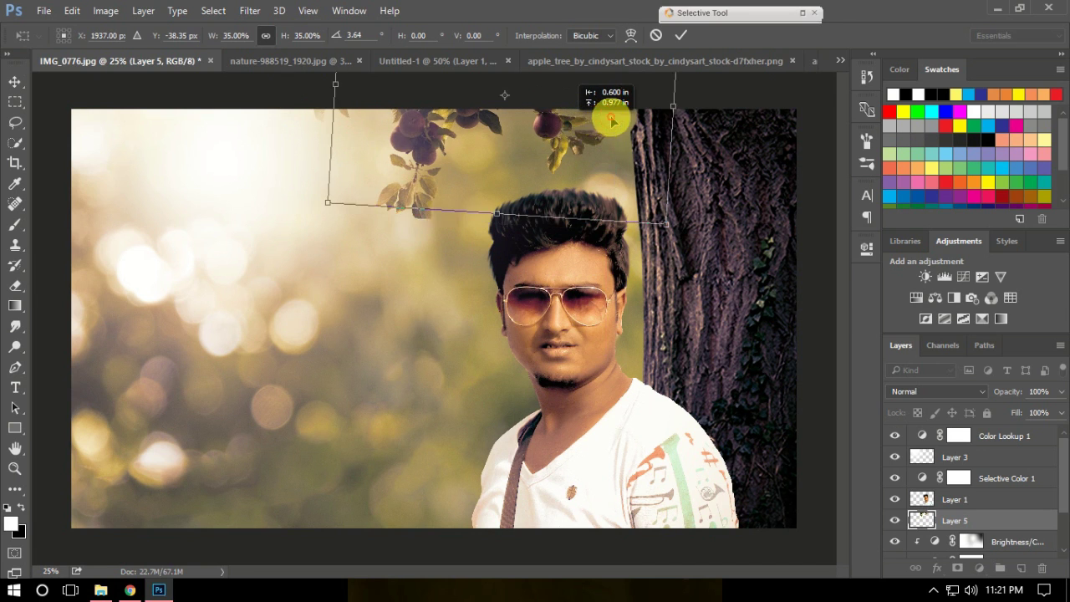
left_click_drag(548, 125, 614, 117)
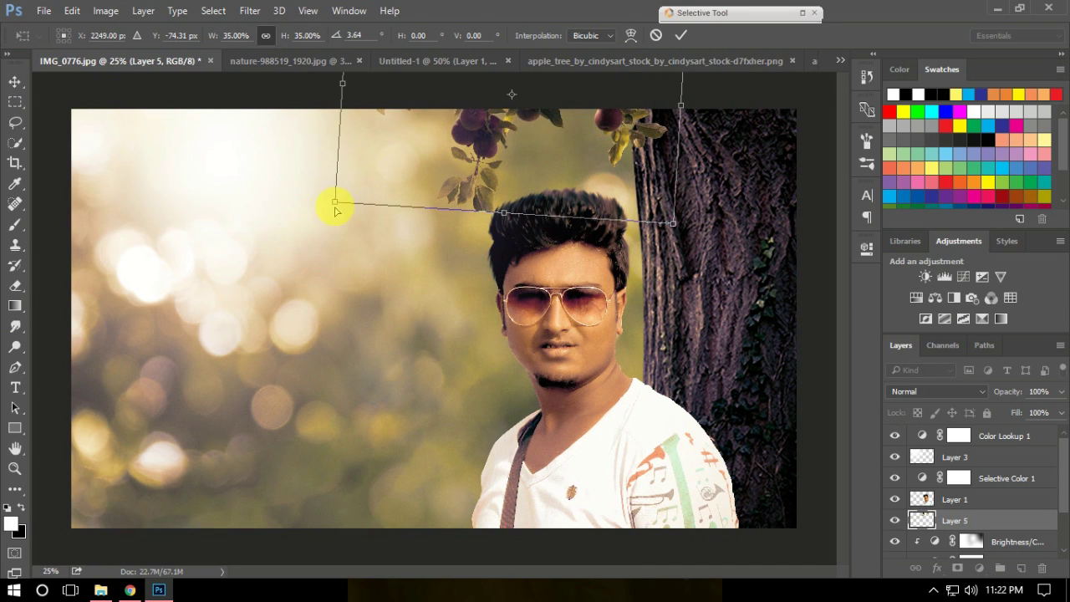
left_click_drag(335, 210, 325, 180)
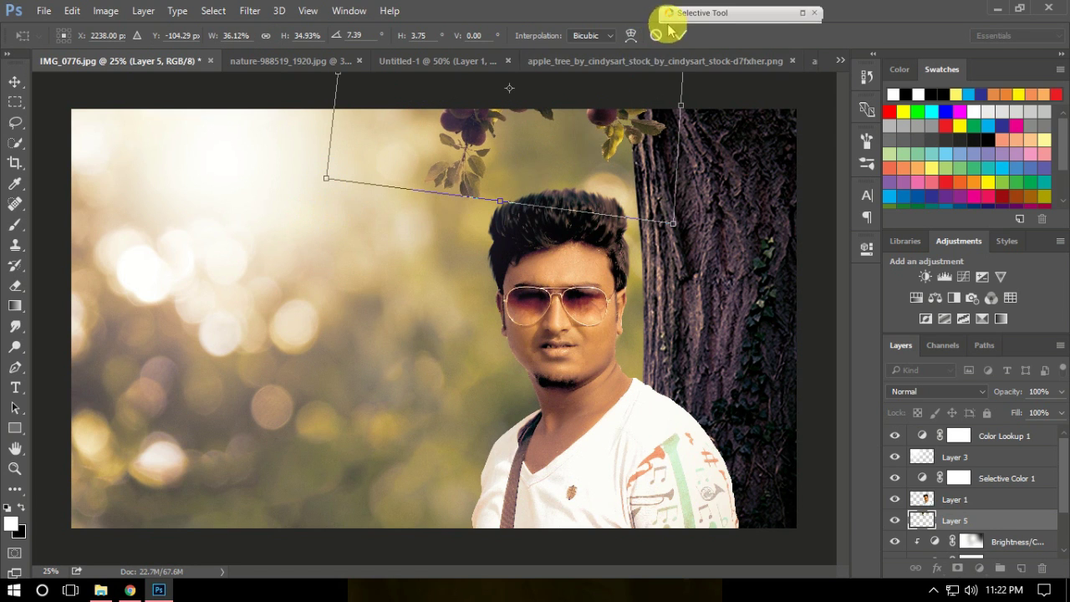
key("Return")
mouse_move(426, 268)
left_mouse_down()
mouse_move(306, 132)
mouse_move(293, 138)
left_mouse_up()
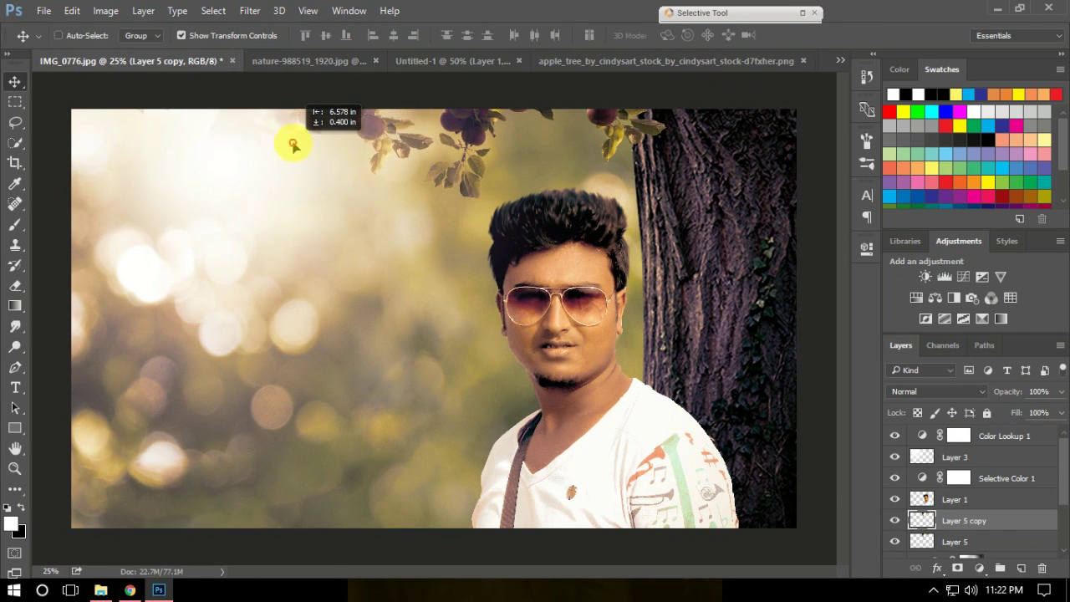
- Place the branch copy toward the upper left and slide the original Layer 5 along the top
mouse_move(294, 138)
left_mouse_down()
mouse_move(319, 182)
mouse_move(331, 177)
left_mouse_up()
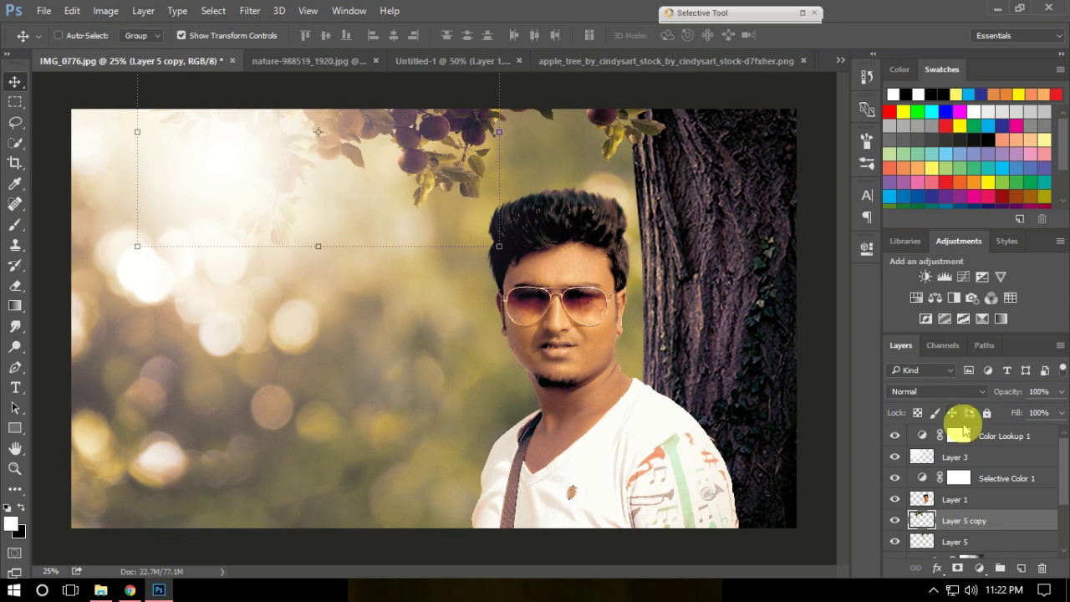
left_click(988, 540)
mouse_move(625, 136)
left_mouse_down()
mouse_move(621, 147)
mouse_move(628, 137)
mouse_move(616, 125)
mouse_move(617, 184)
mouse_move(644, 148)
mouse_move(663, 146)
mouse_move(644, 136)
left_mouse_up()
- Rotate the original branch about 9 degrees and skew its right side upward
key("ctrl+t")
mouse_move(709, 242)
left_mouse_down()
mouse_move(681, 268)
mouse_move(633, 120)
mouse_move(640, 112)
mouse_move(592, 117)
mouse_move(594, 107)
left_mouse_up()
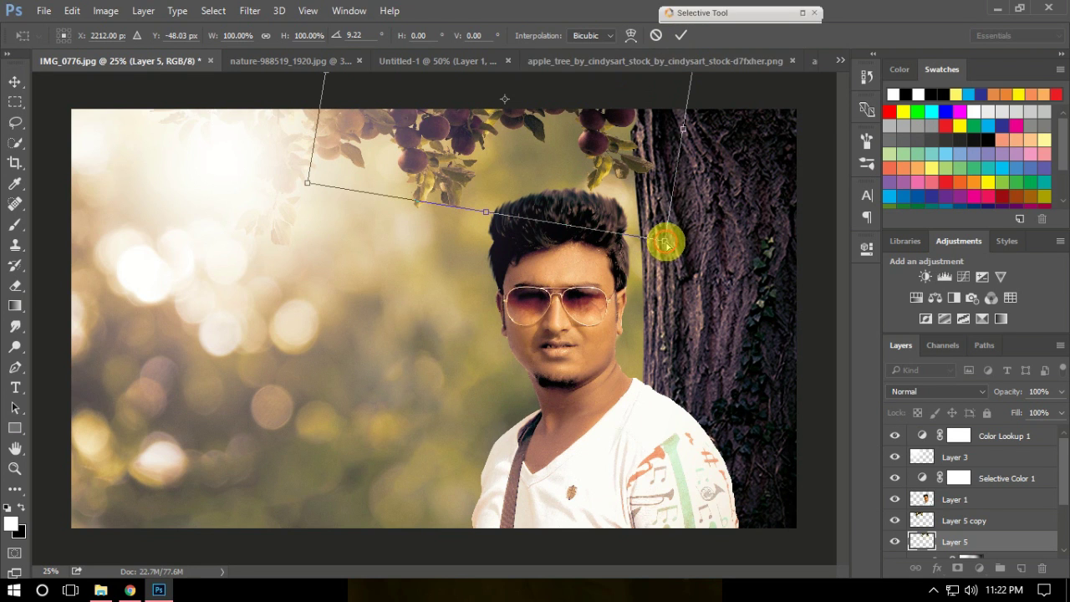
left_click_drag(665, 243, 663, 224)
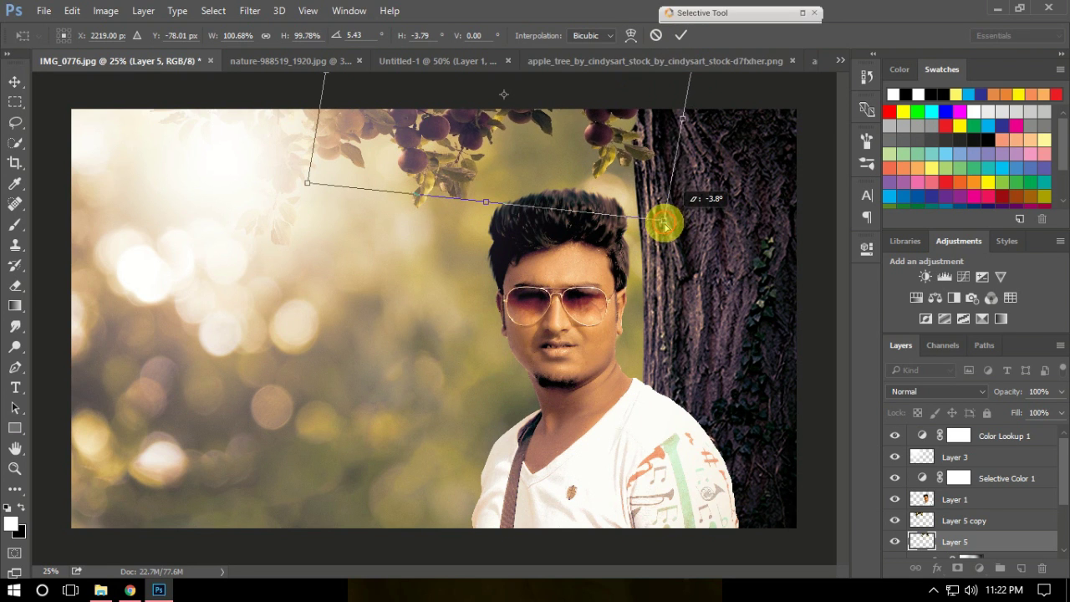
left_click(681, 35)
left_click(20, 103)
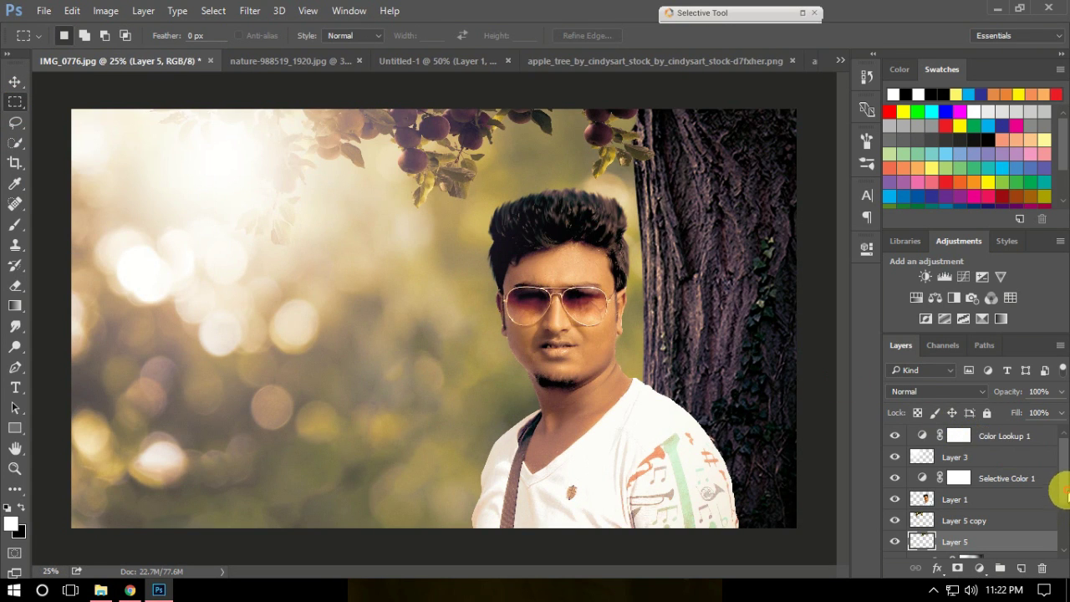
left_click(1020, 438)
- Add Layer 6 and merge the visible image into it with Apply Image
left_click(1021, 568)
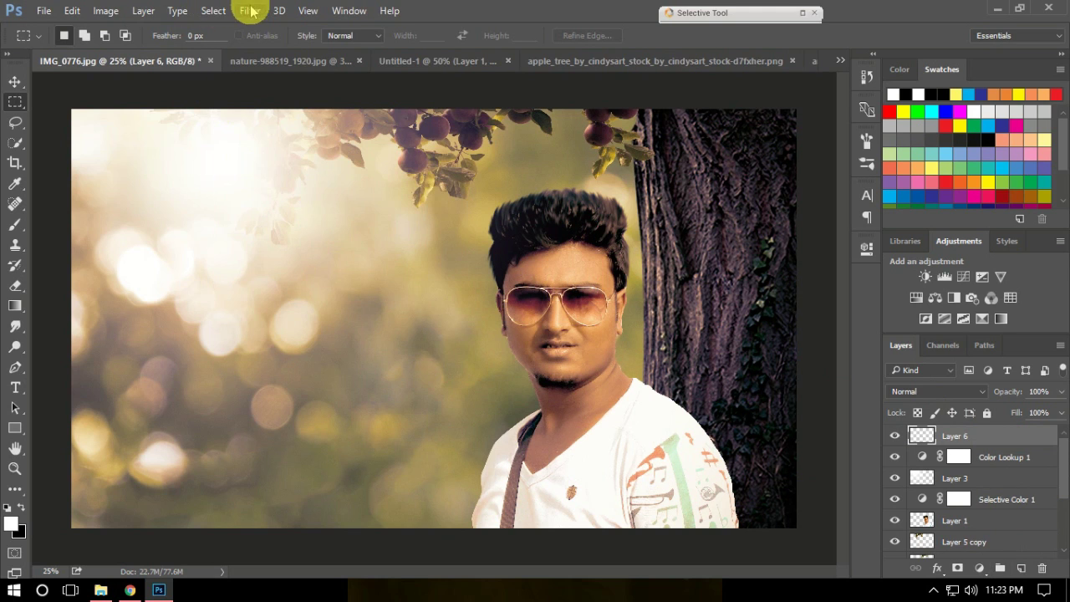
left_click(250, 11)
left_click(132, 235)
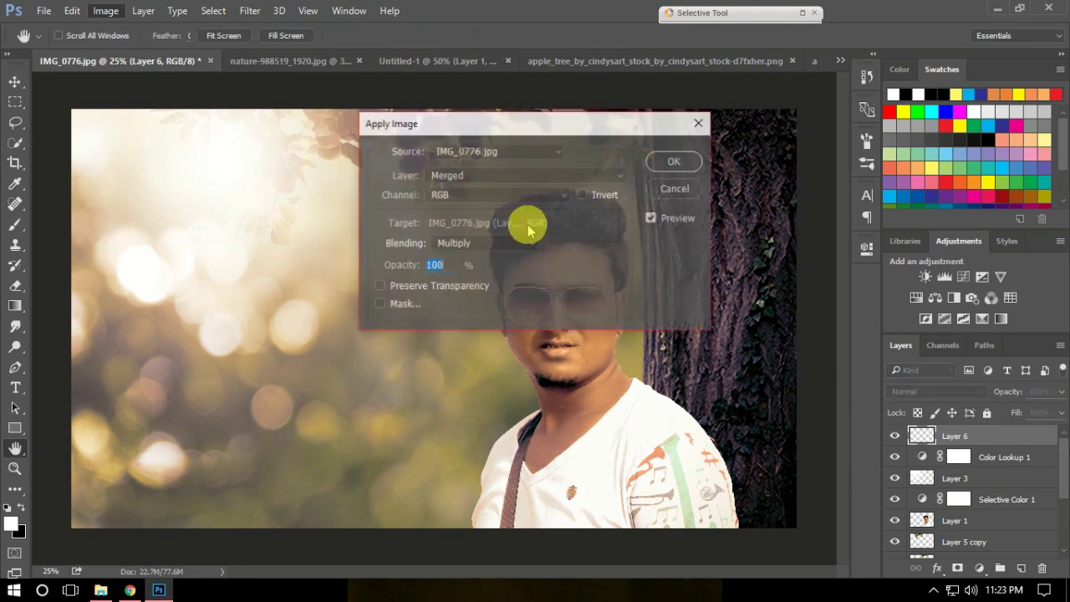
left_click(686, 160)
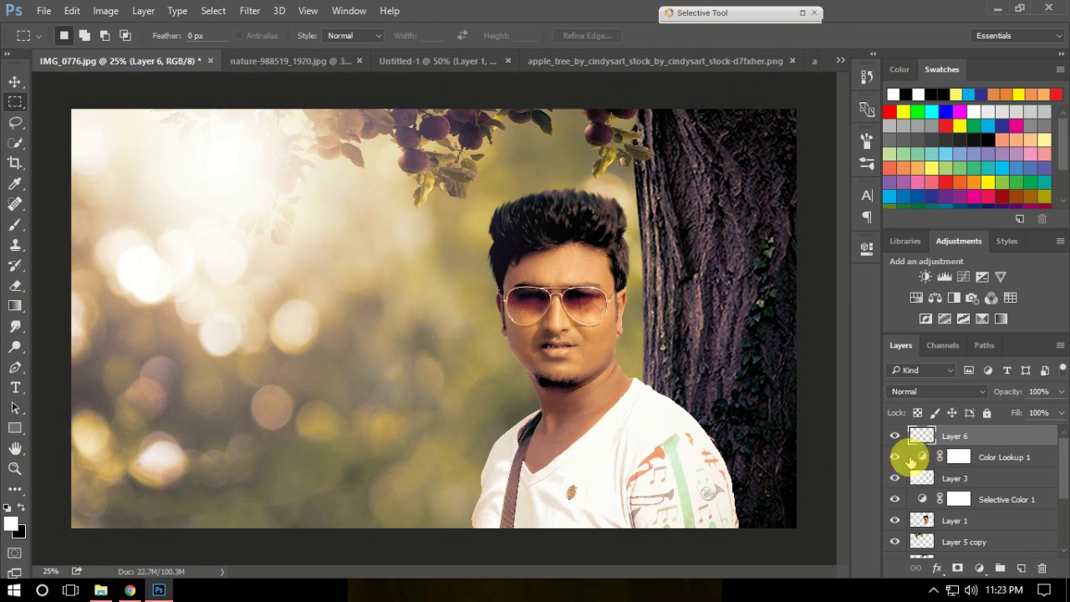
- Add Layer 7 and fill it with 50% gray
left_click(1021, 568)
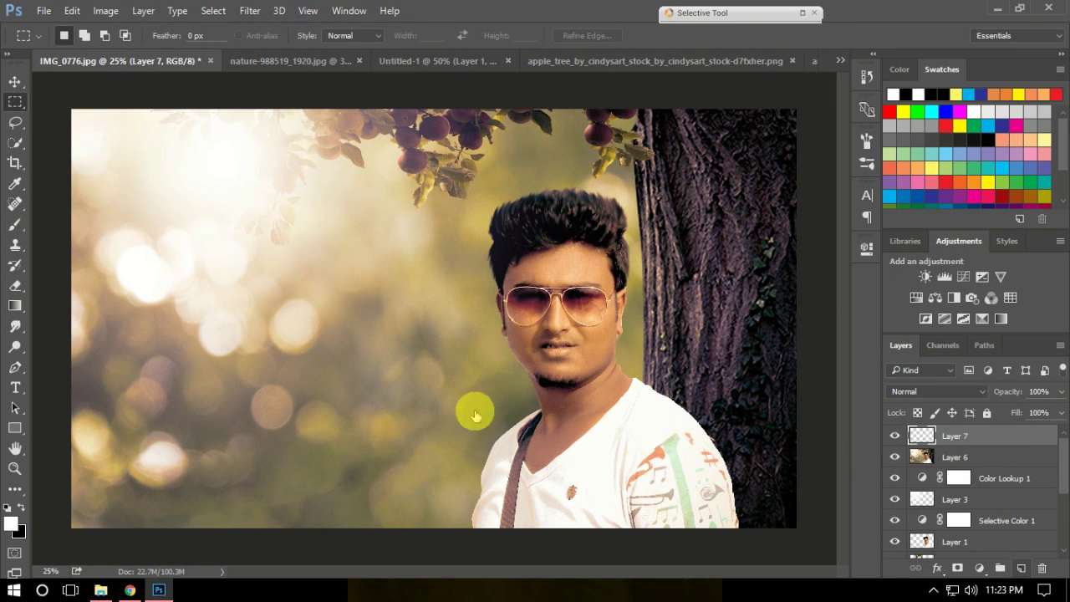
left_click(74, 10)
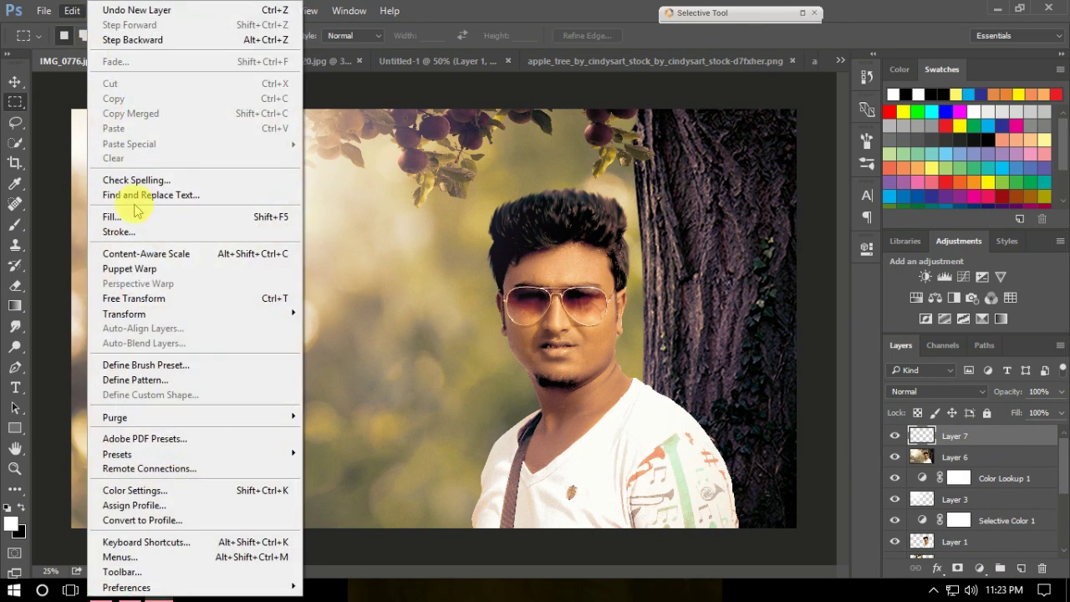
left_click(113, 215)
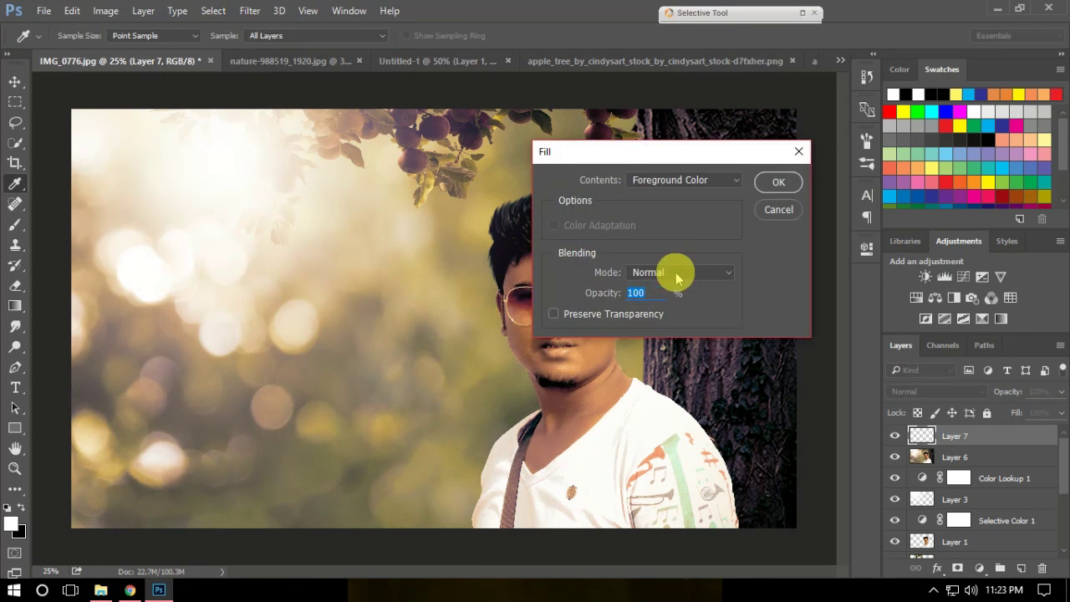
left_click(684, 179)
left_click(691, 294)
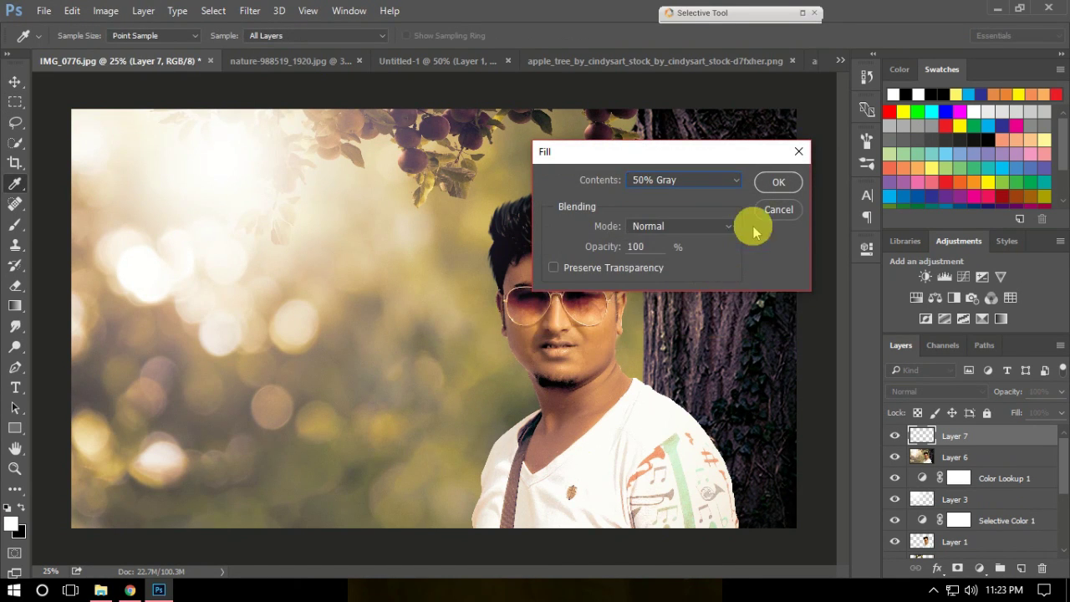
left_click(776, 183)
- Set Layer 7 to Overlay blend mode and duplicate it as Layer 7 copy
key("m")
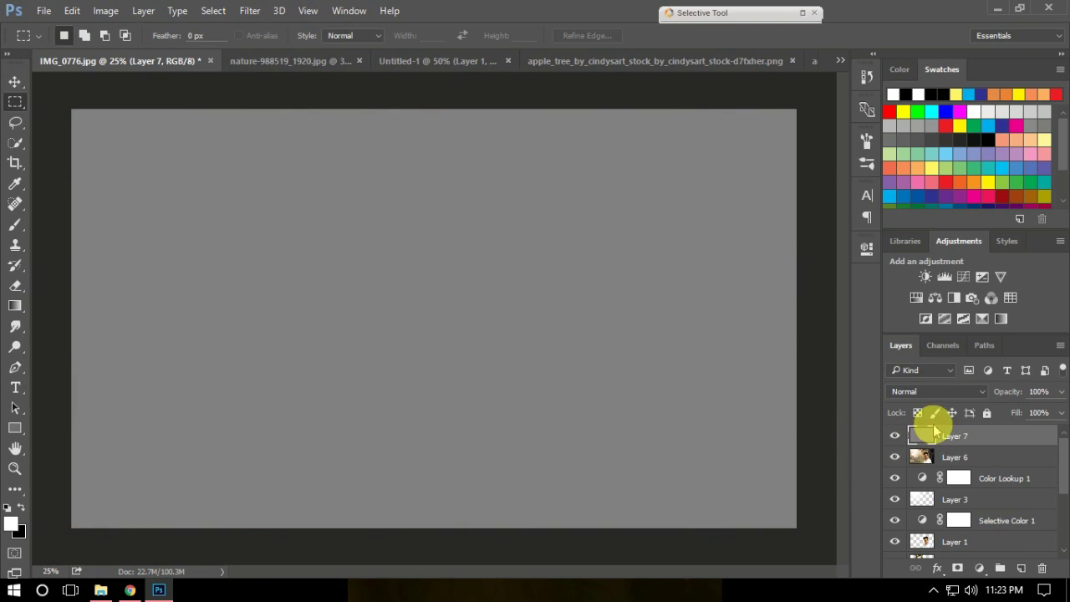
left_click(951, 391)
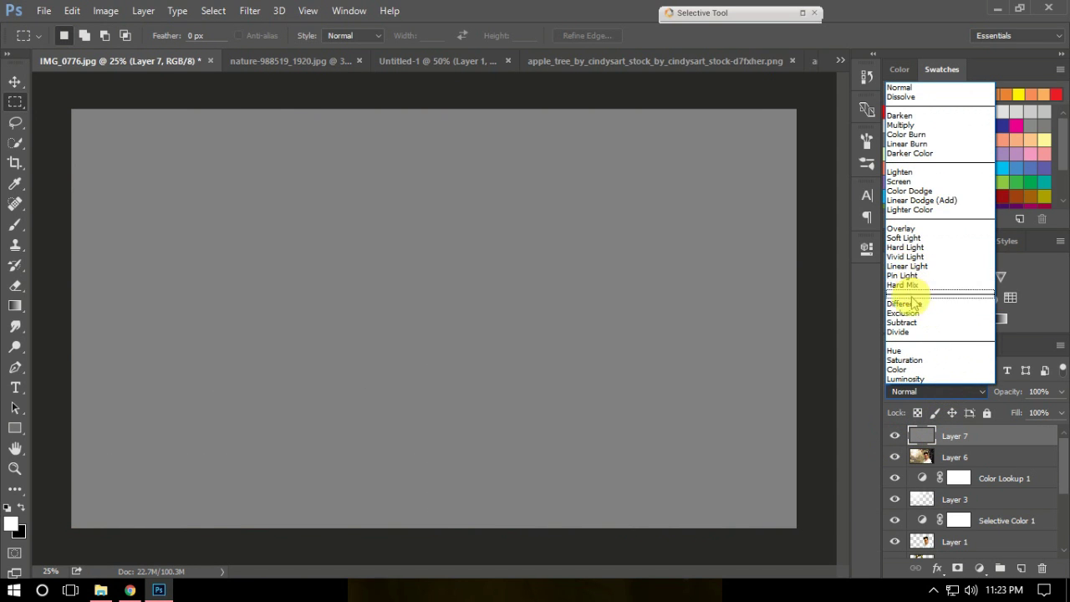
left_click(901, 228)
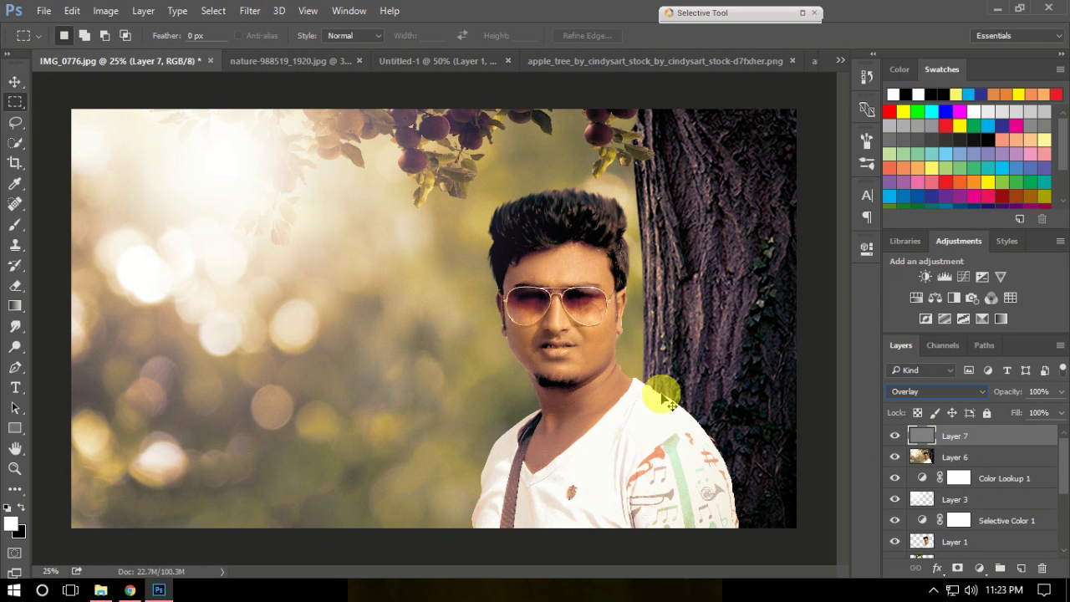
key("ctrl+j")
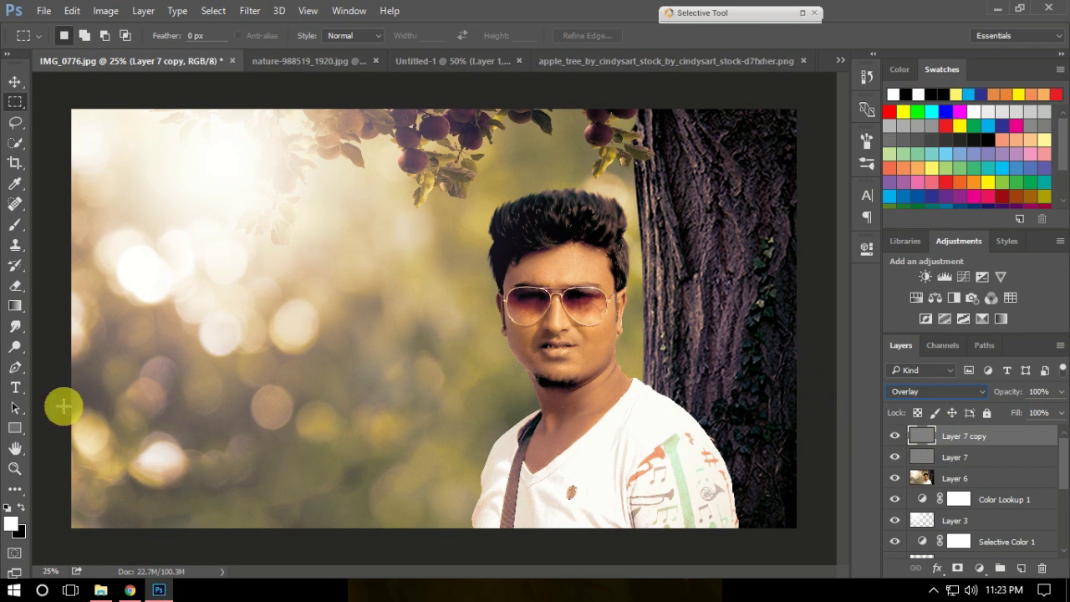
left_click(16, 349)
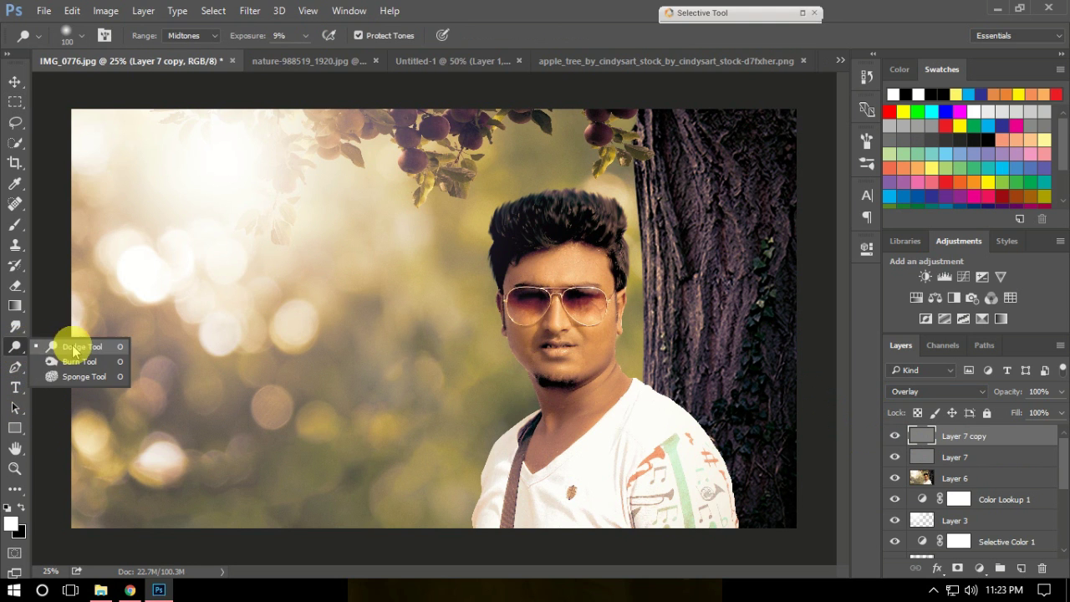
- At 50% zoom, dodge the man's forehead and the bridge of his nose on Layer 7 copy
key("ctrl+plus")
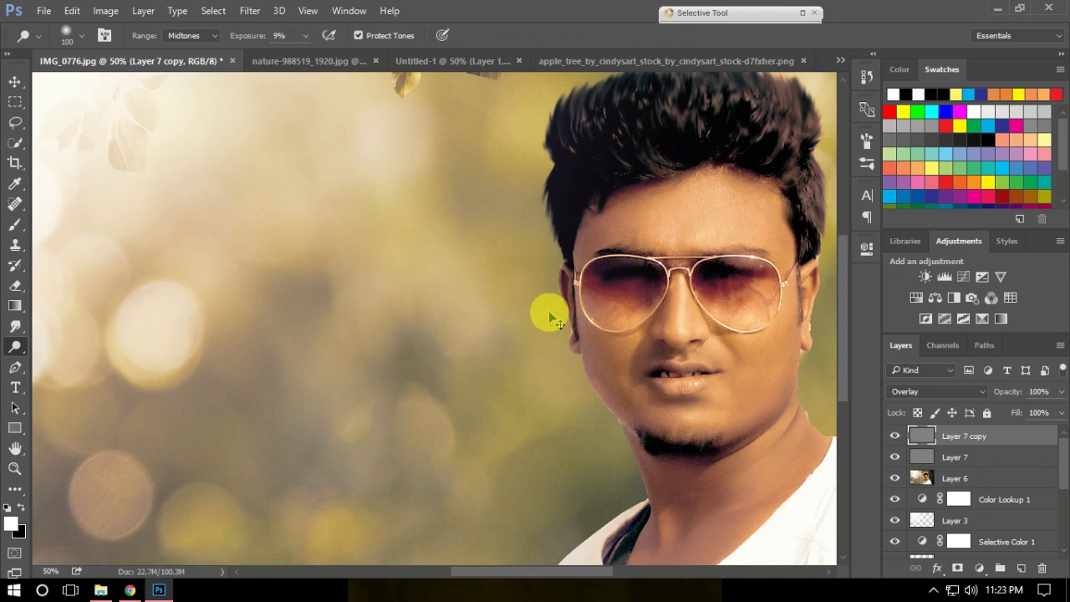
left_click_drag(616, 358, 430, 389)
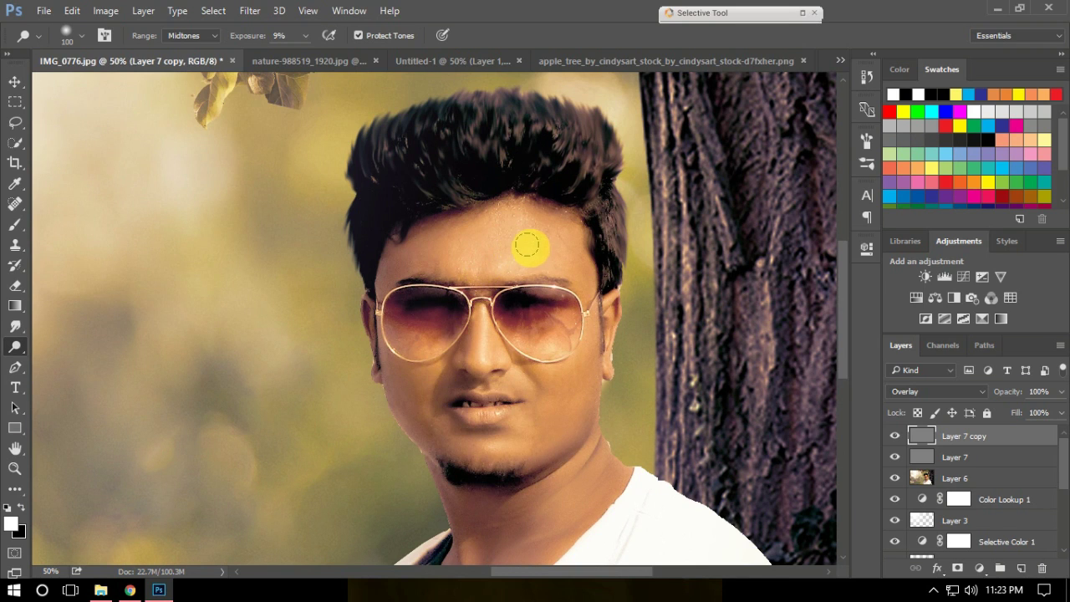
mouse_move(483, 254)
left_mouse_down()
mouse_move(530, 223)
mouse_move(519, 252)
mouse_move(578, 371)
mouse_move(521, 399)
left_mouse_up()
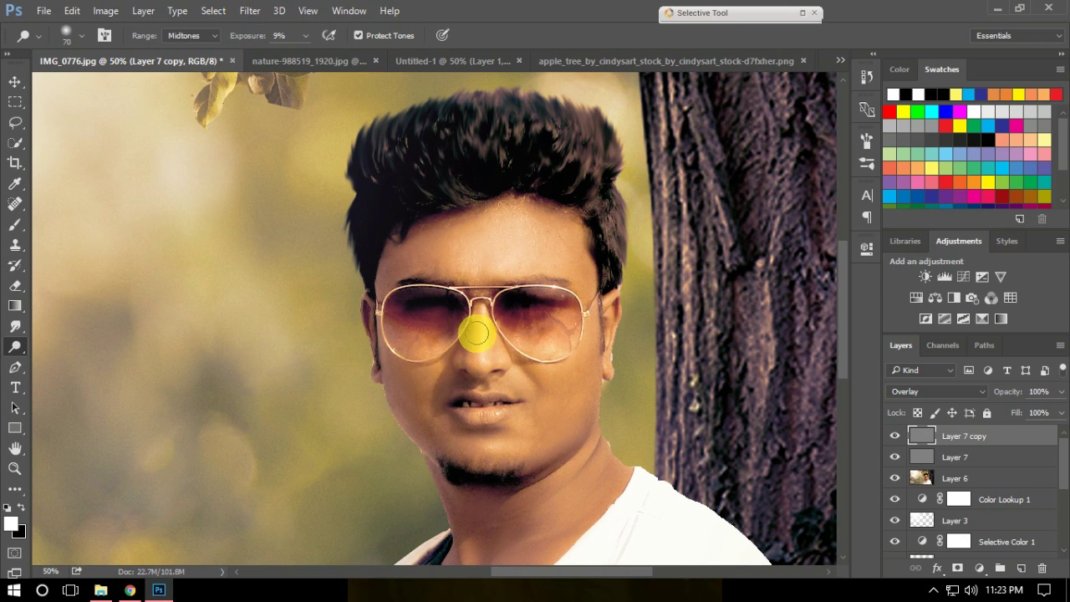
left_click_drag(482, 317, 521, 418)
key("bracketright")
key("bracketright")
key("bracketright")
- Dodge the chin, both cheeks, neck and shirt with a brush enlarged to 90
left_click_drag(481, 453, 569, 406)
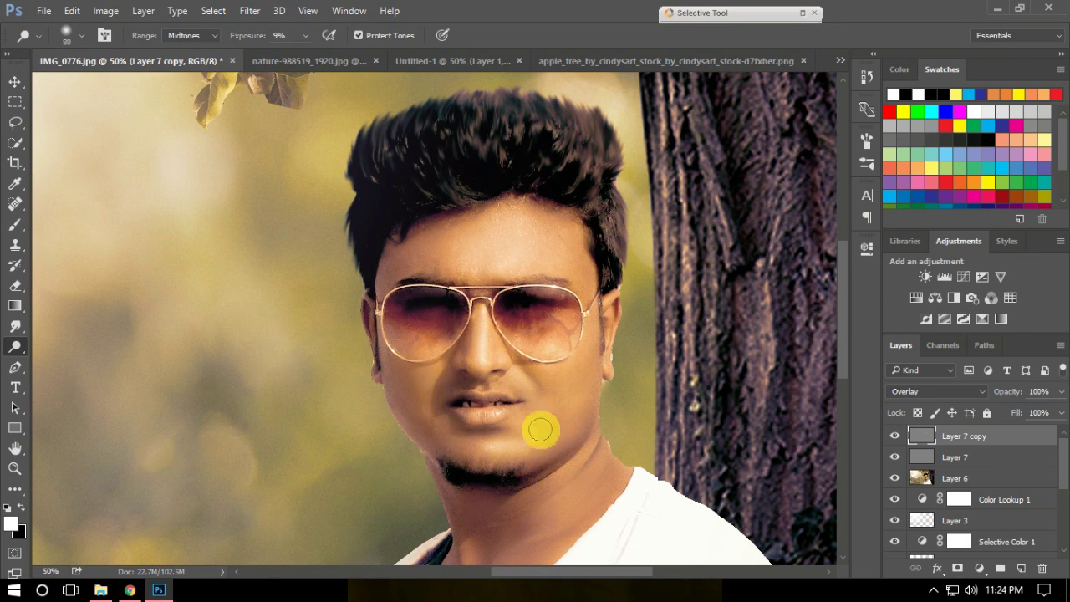
mouse_move(614, 343)
left_mouse_down()
mouse_move(612, 368)
mouse_move(516, 446)
left_mouse_up()
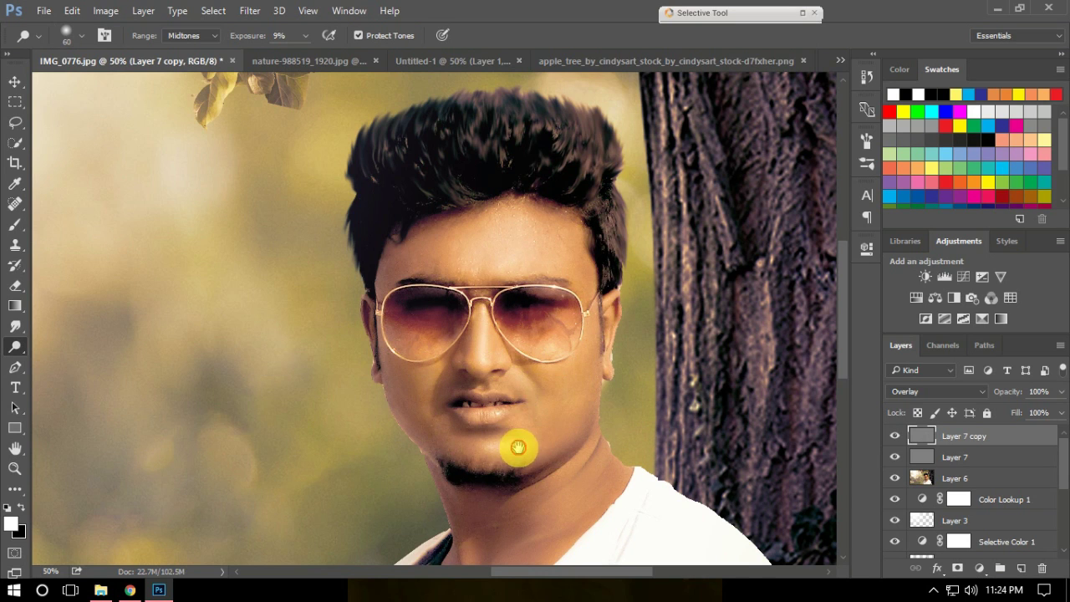
scroll(516, 447, "down", 3)
left_click_drag(587, 330, 623, 389)
key("bracketright")
key("bracketright")
key("bracketright")
left_click_drag(623, 390, 645, 502)
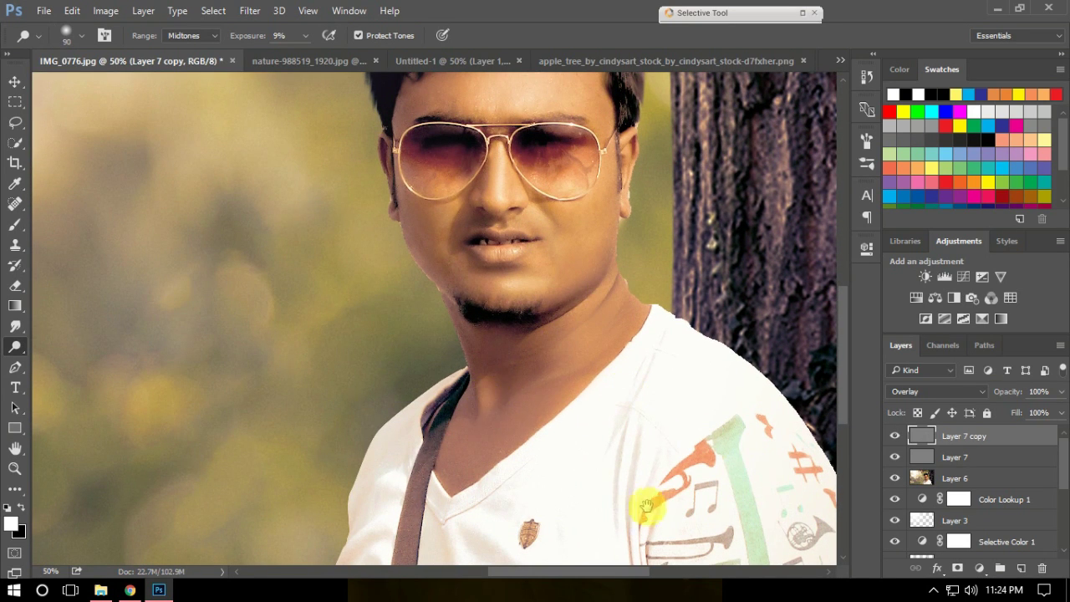
- Make Layer 7 the working layer
scroll(632, 437, "down", 2)
scroll(614, 533, "up", 3)
scroll(615, 534, "up", 2)
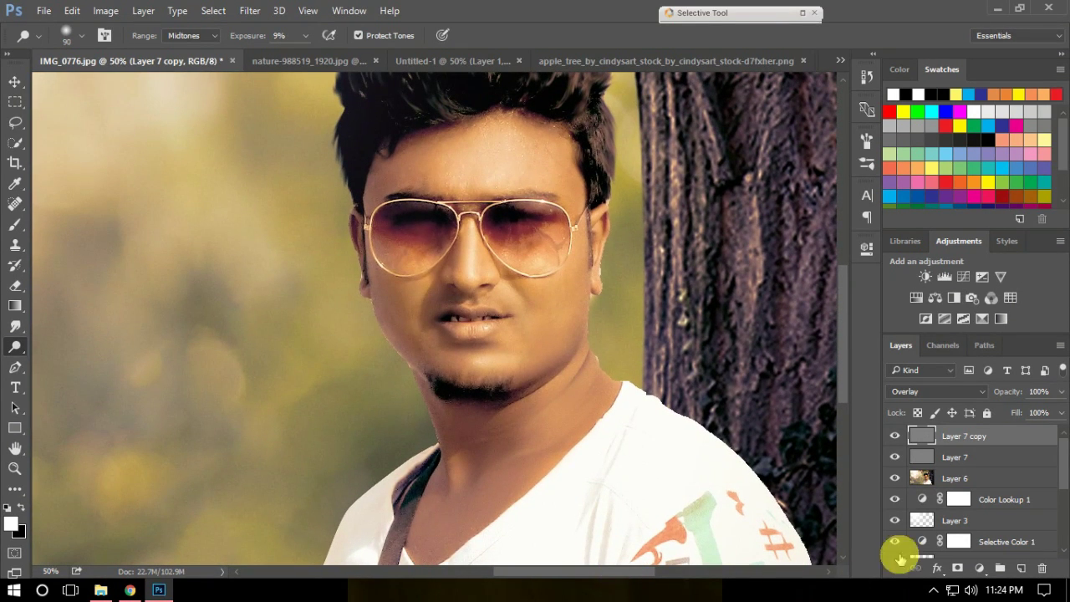
left_click(961, 456)
right_click(15, 346)
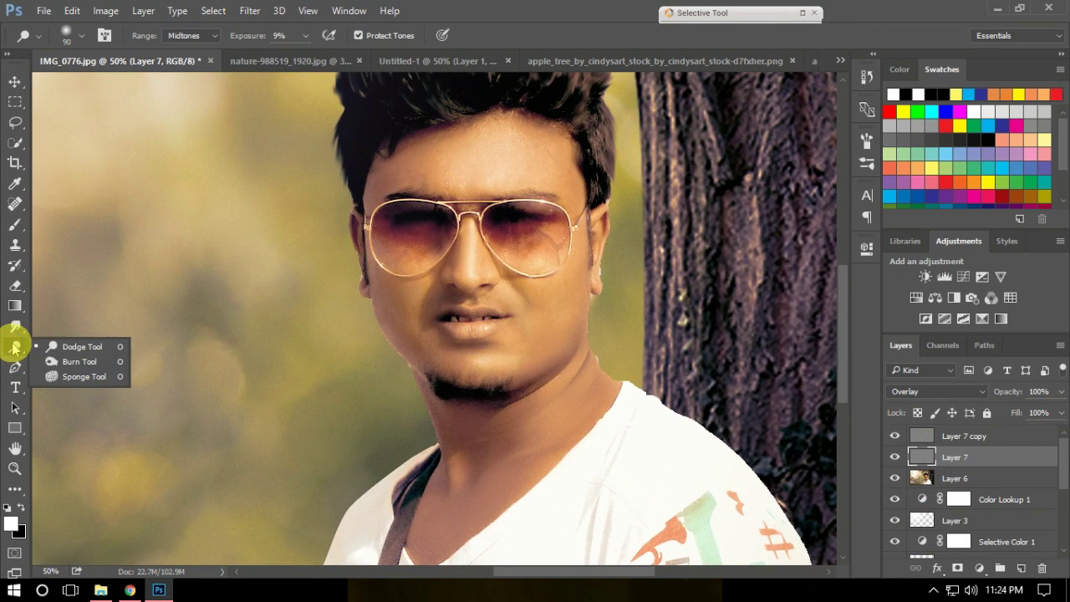
- Burn the forehead, nose, upper lip and right cheek on Layer 7 with brushes of 60–125
left_click(78, 362)
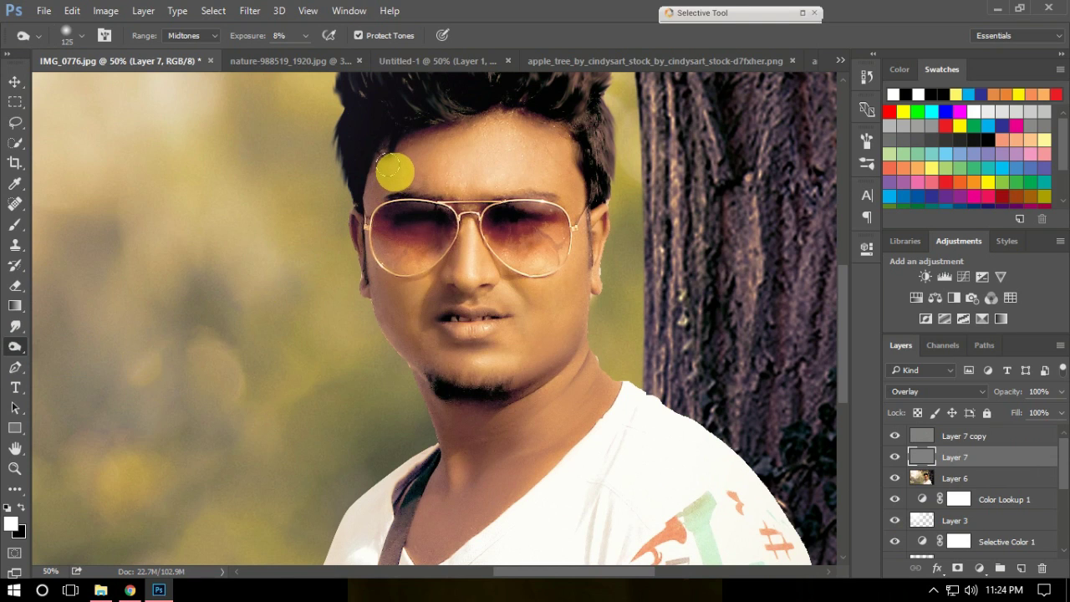
mouse_move(390, 175)
left_mouse_down()
mouse_move(470, 143)
mouse_move(390, 179)
mouse_move(586, 163)
mouse_move(598, 270)
mouse_move(564, 337)
mouse_move(473, 384)
mouse_move(366, 273)
mouse_move(414, 349)
left_mouse_up()
key("bracketright")
key("bracketleft")
key("bracketleft")
mouse_move(456, 253)
left_mouse_down()
mouse_move(471, 309)
mouse_move(495, 310)
mouse_move(454, 306)
mouse_move(502, 327)
mouse_move(470, 335)
mouse_move(483, 338)
mouse_move(478, 346)
left_mouse_up()
key("bracketright")
key("bracketright")
left_click_drag(521, 282, 537, 306)
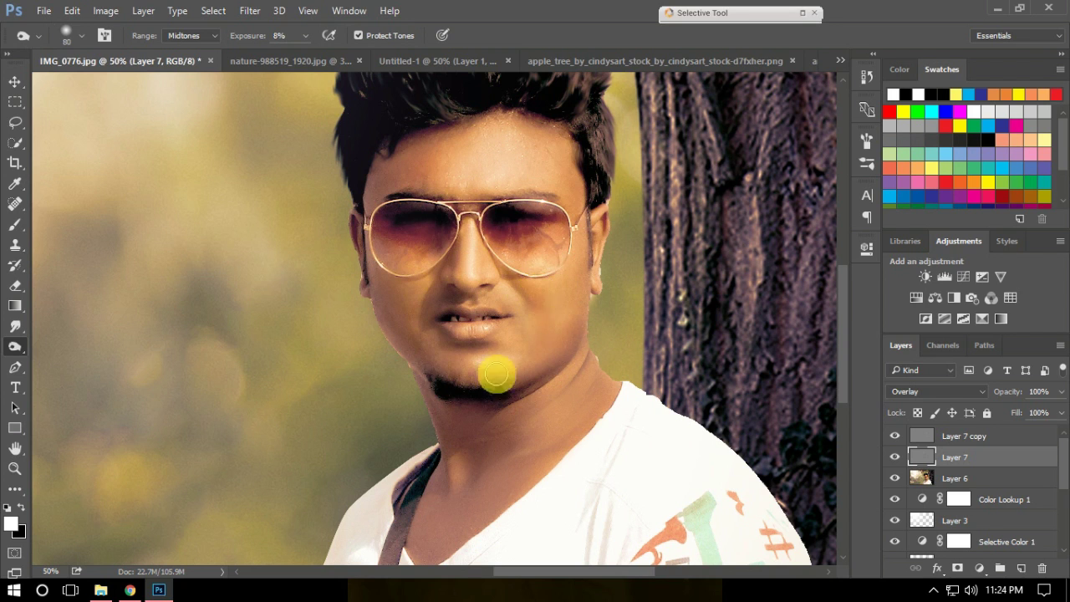
key("bracketright")
key("bracketright")
key("bracketright")
left_click_drag(554, 155, 554, 167)
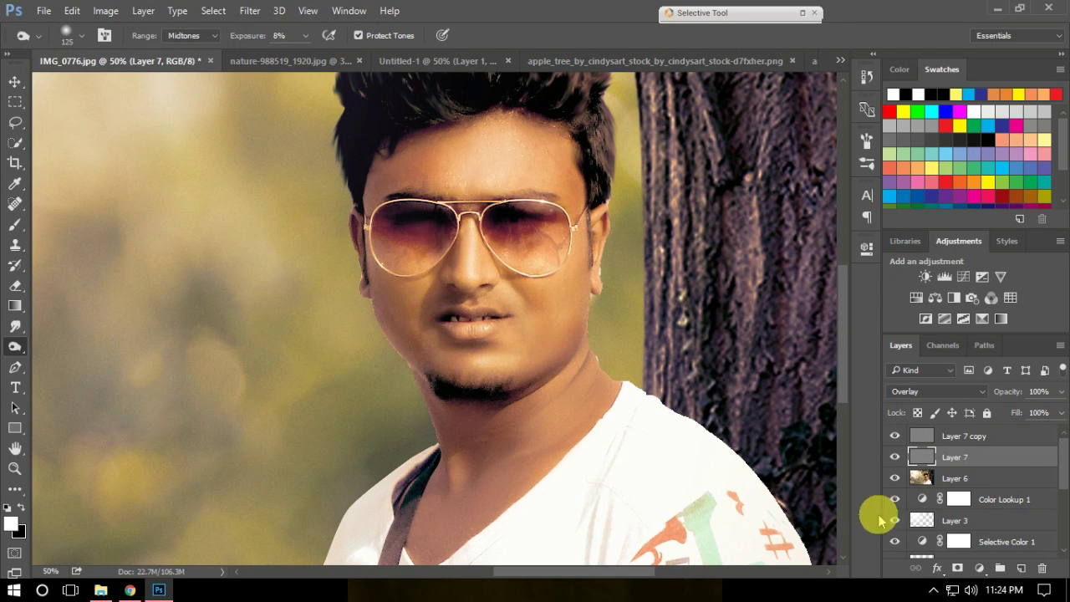
- Set Layer 7 opacity to 70% and retouch the trunk edge beside the man with a 300 brush
mouse_move(894, 435)
left_mouse_down()
mouse_move(908, 457)
mouse_move(896, 461)
left_mouse_up()
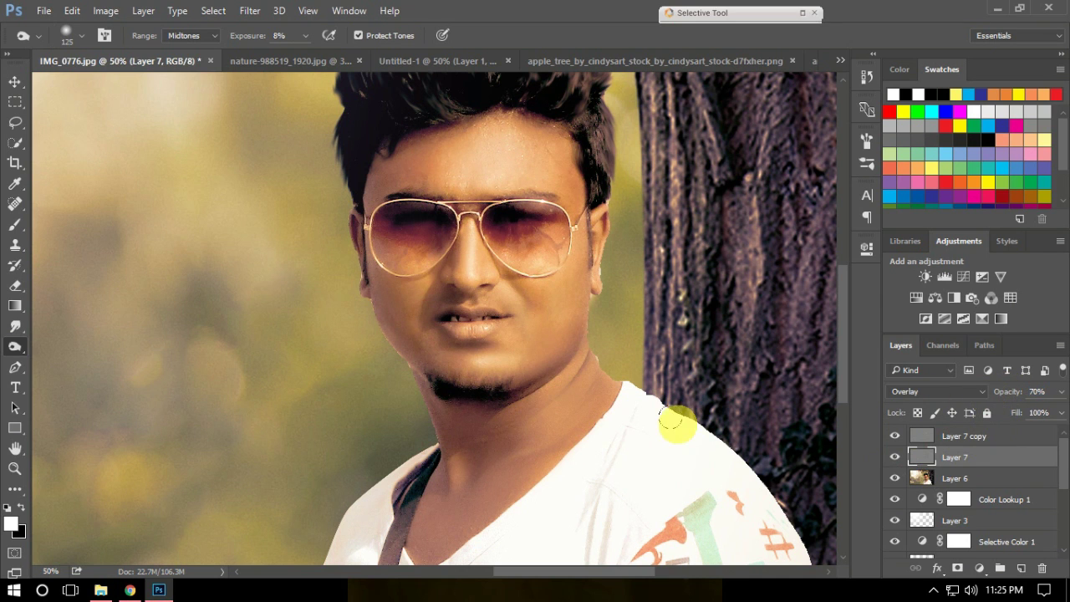
scroll(676, 424, "down", 2)
key("bracketright")
key("bracketright")
key("bracketright")
key("bracketleft")
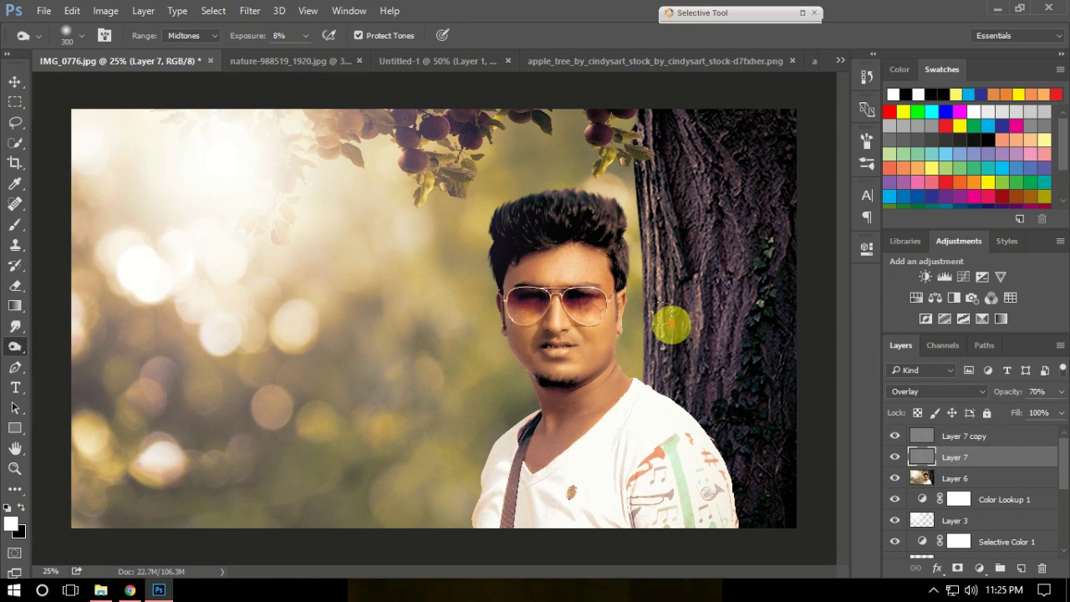
mouse_move(659, 390)
left_mouse_down()
mouse_move(645, 241)
mouse_move(666, 146)
left_mouse_up()
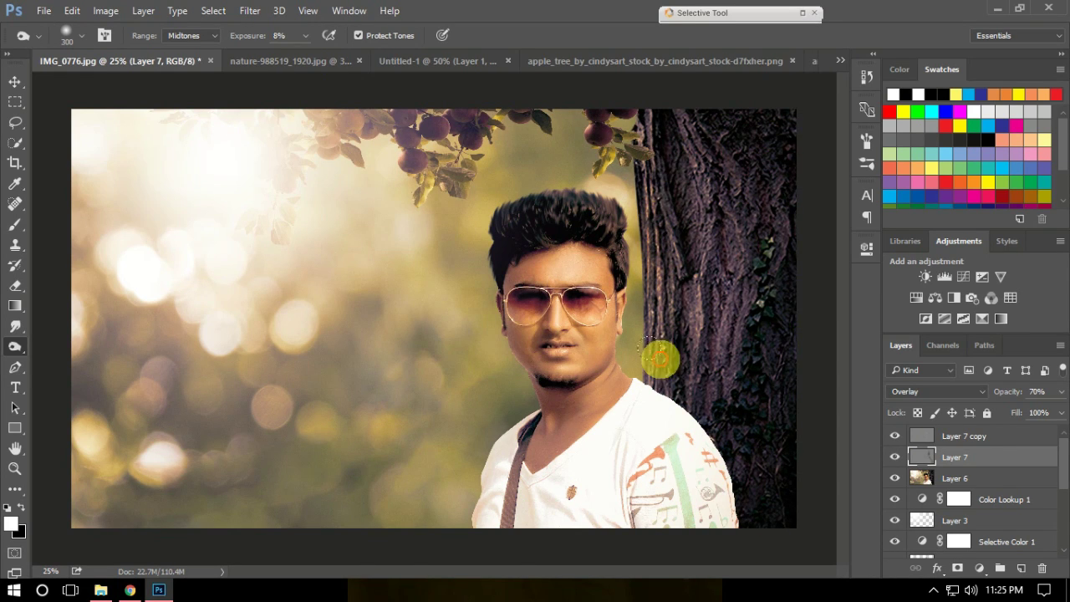
- Switch to the Dodge Tool with a 600 brush on Layer 7 copy and add empty Layer 8
left_click(985, 438)
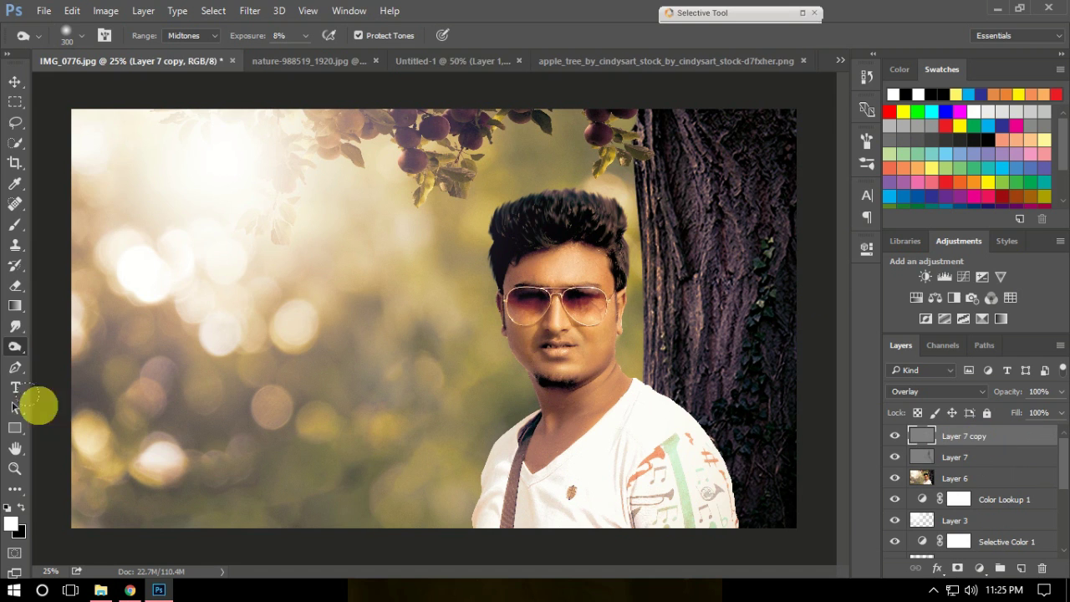
right_click(15, 347)
left_click(71, 362)
key("bracketright")
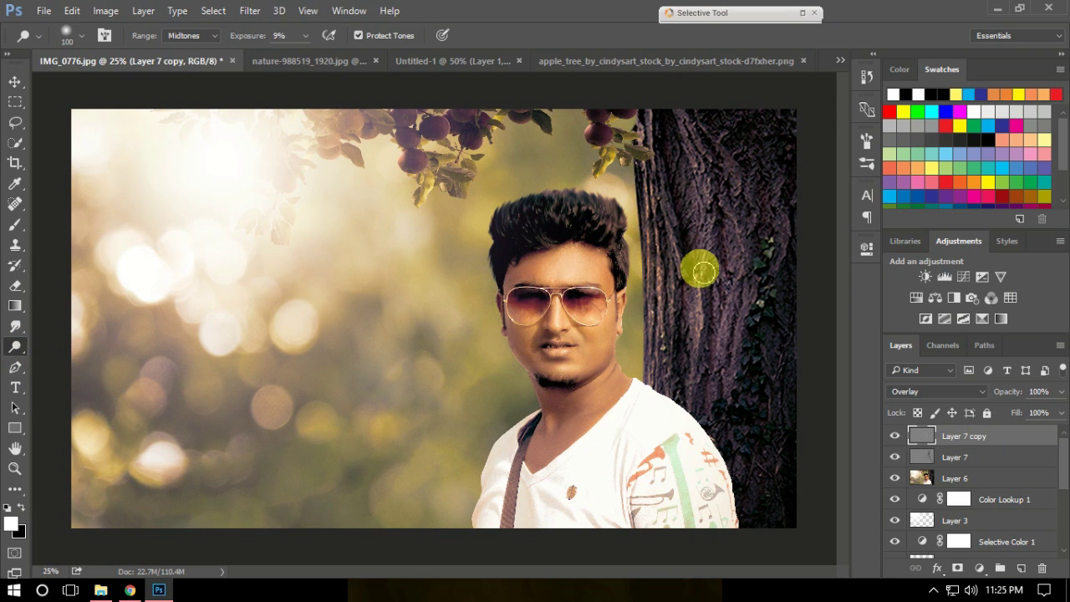
key("bracketright")
key("bracketright")
key("bracketright")
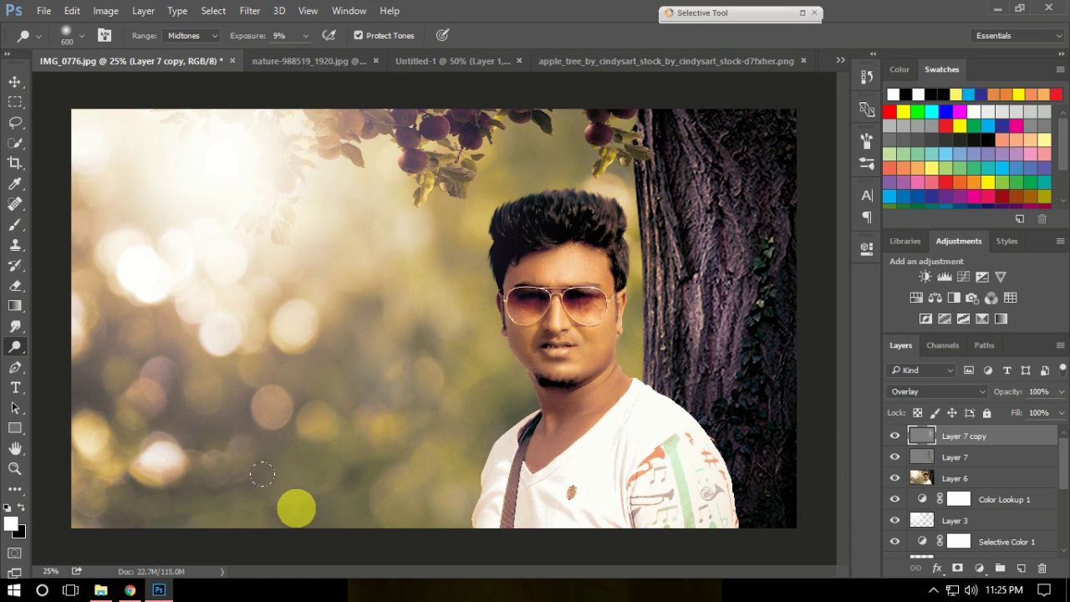
left_click(1021, 567)
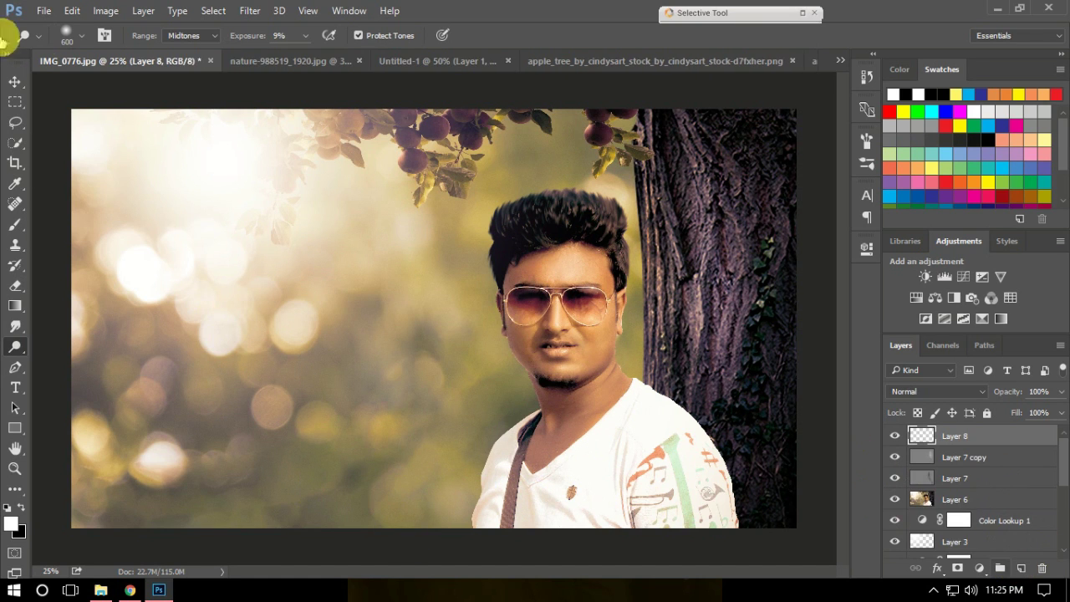
- Copy the merged composite into Layer 8 with Apply Image
left_click(106, 10)
left_click(153, 231)
left_click(676, 166)
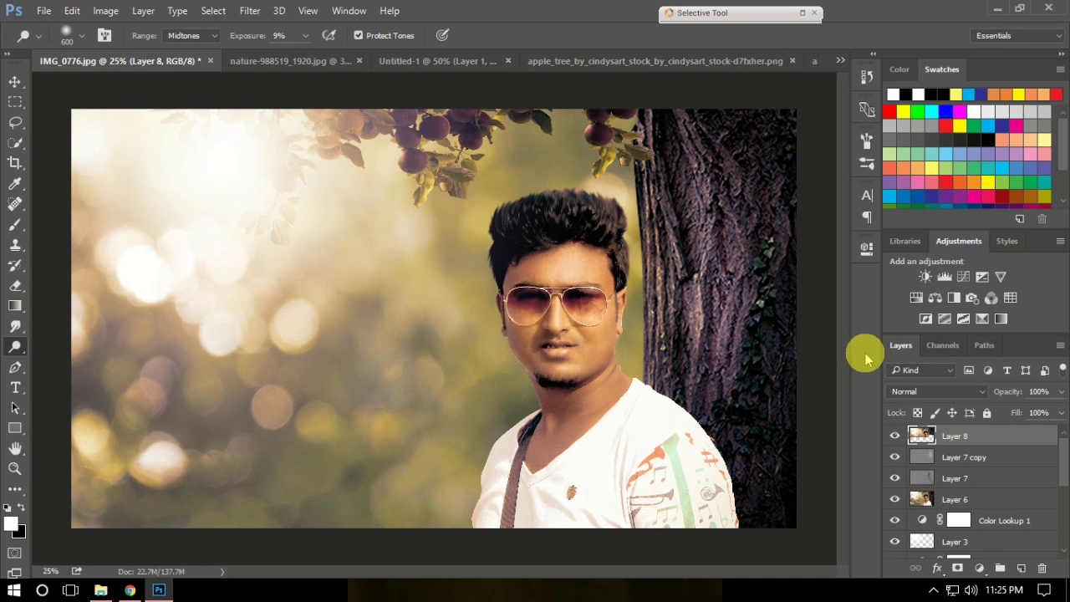
- Smooth Layer 8 with the GREYCstoration noise-removal filter
left_click(250, 10)
mouse_move(261, 228)
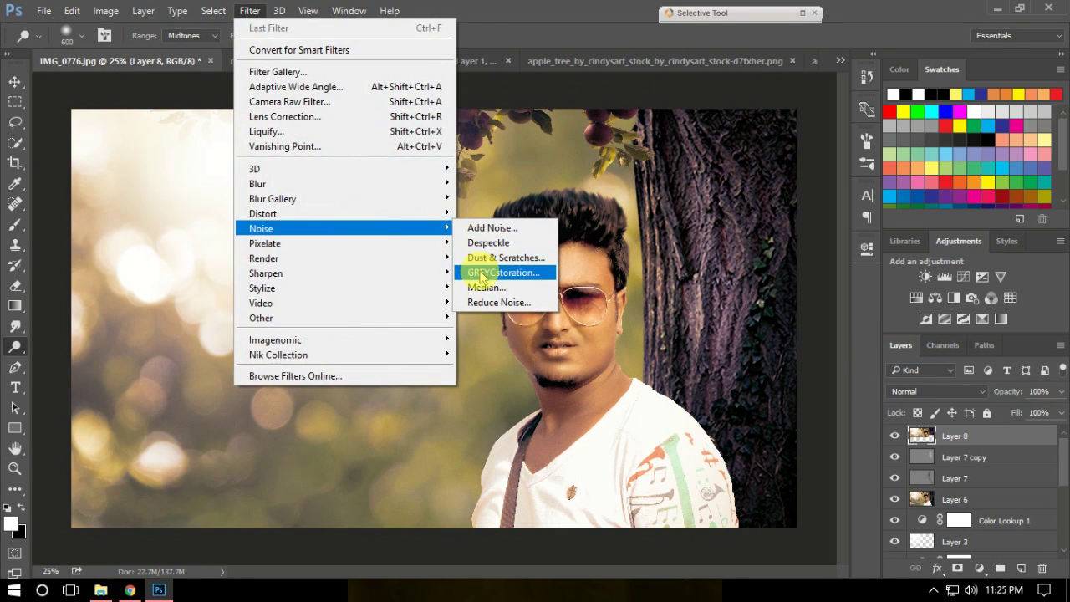
left_click(481, 276)
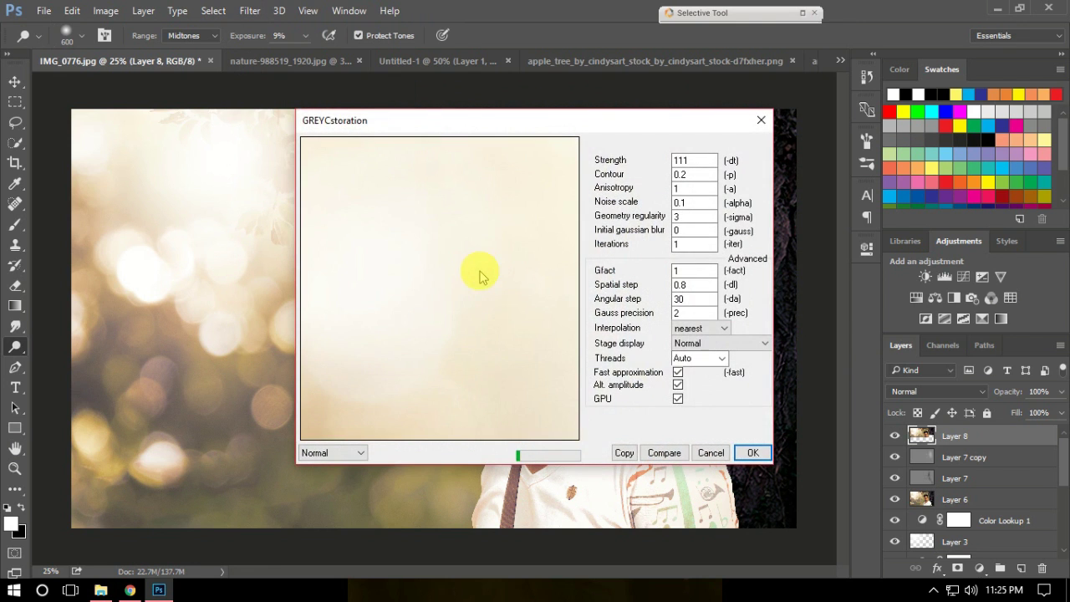
left_click(758, 456)
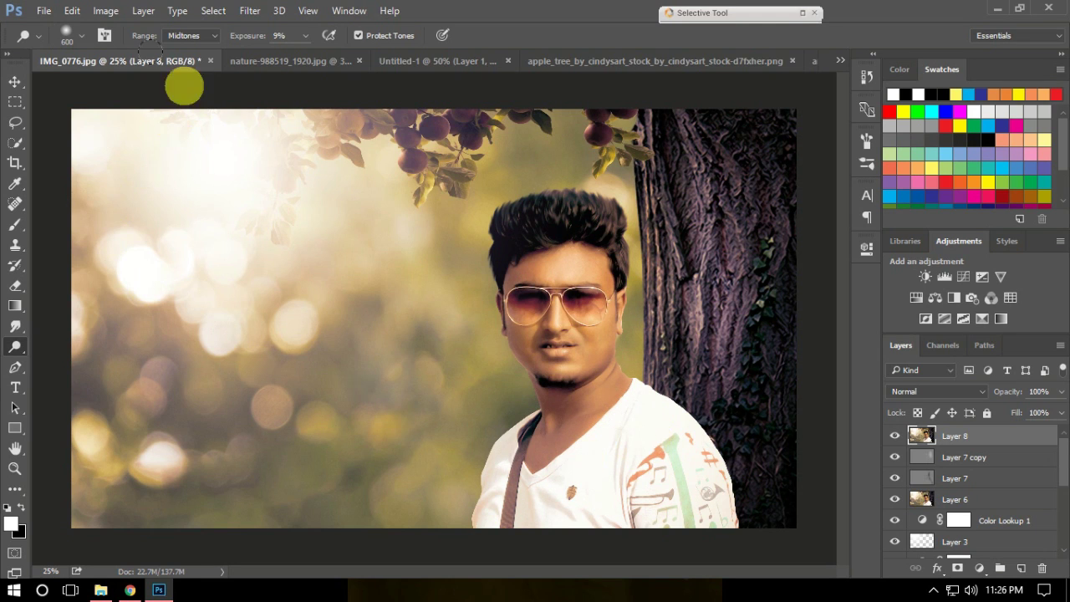
left_click(250, 11)
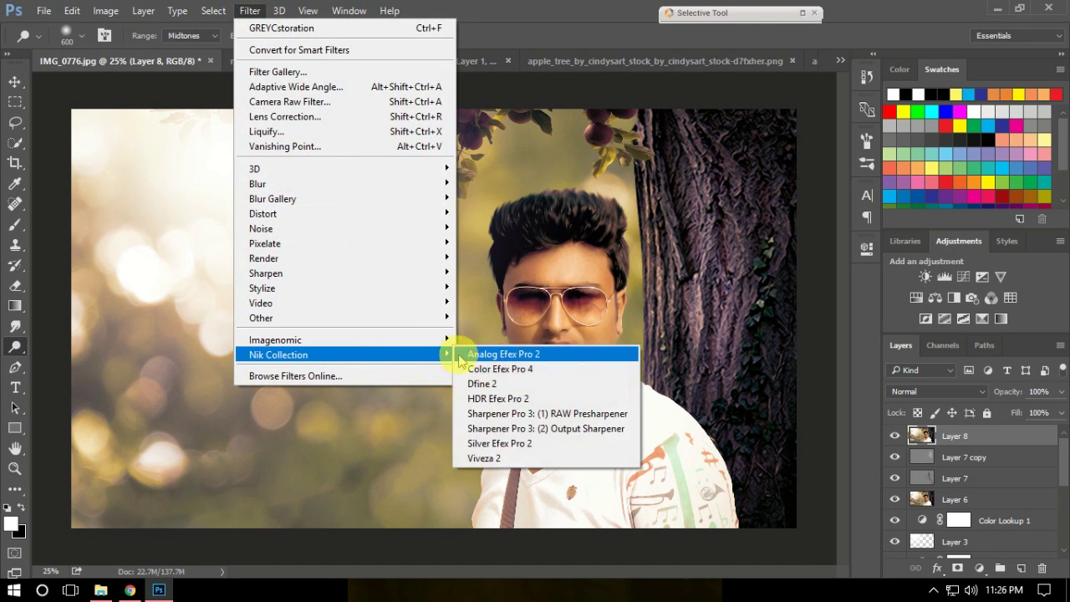
- Open Layer 8 in Color Efex Pro 4, apply Cross Processing method B05, and add a second filter slot
left_click(484, 368)
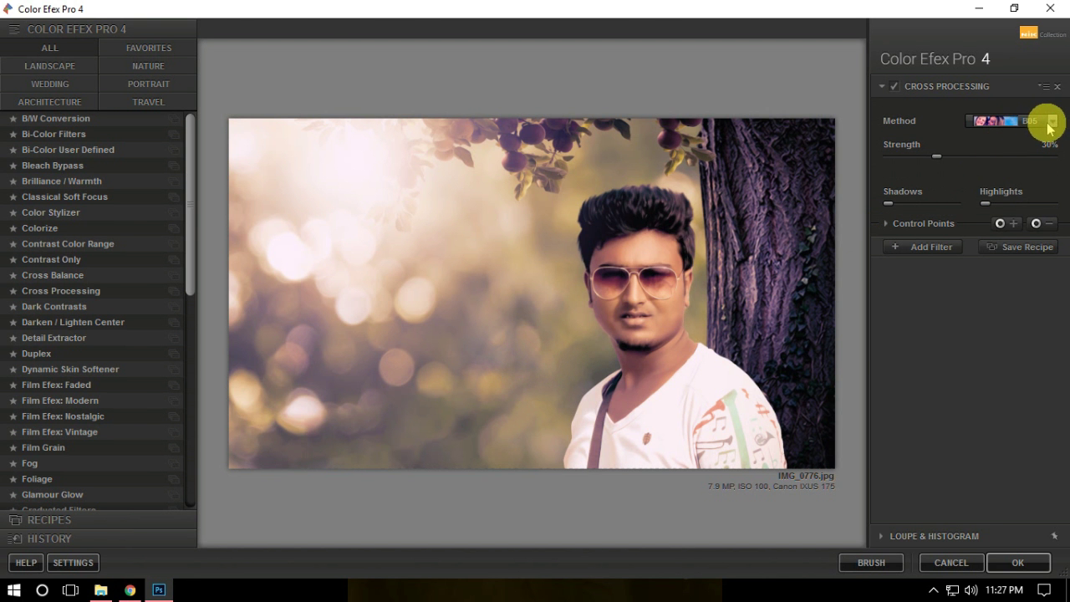
left_click(1052, 122)
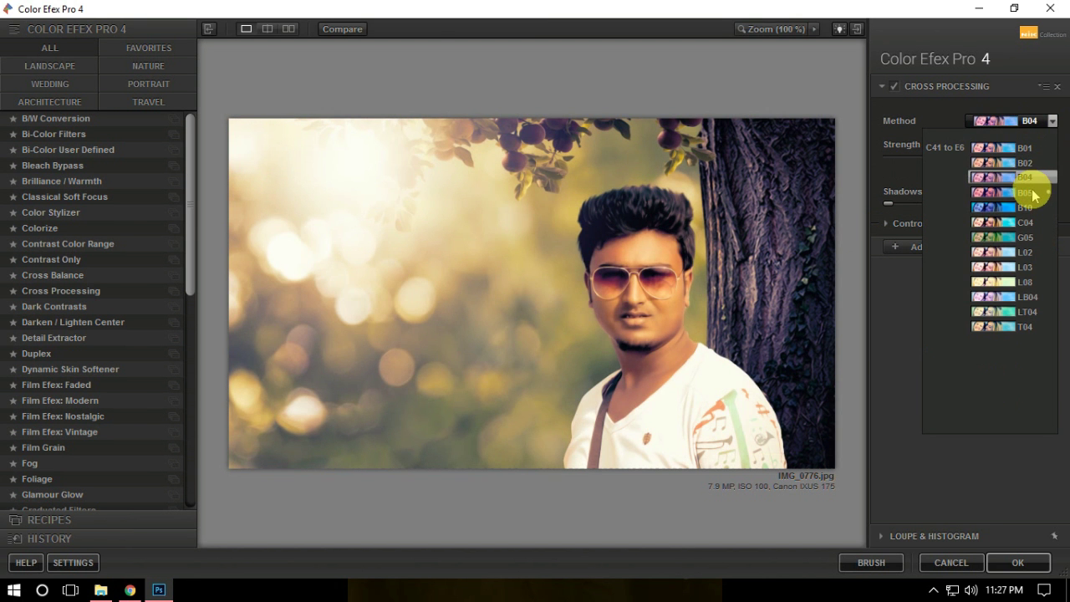
left_click(1035, 194)
left_click(922, 245)
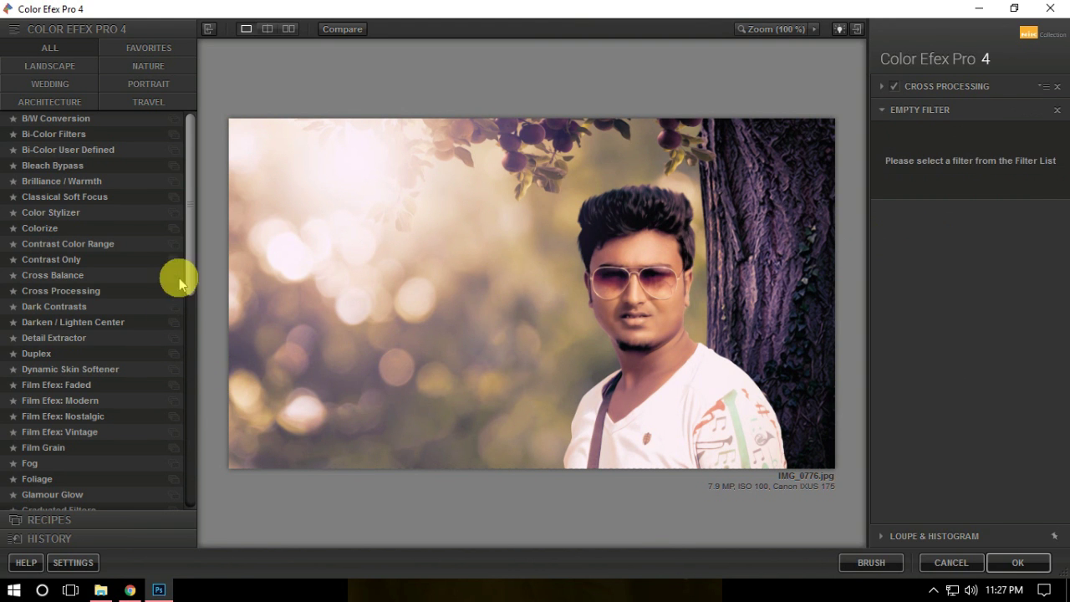
- Add the Foliage filter with Enhance Foliage reduced to 40%
left_click_drag(186, 282, 191, 337)
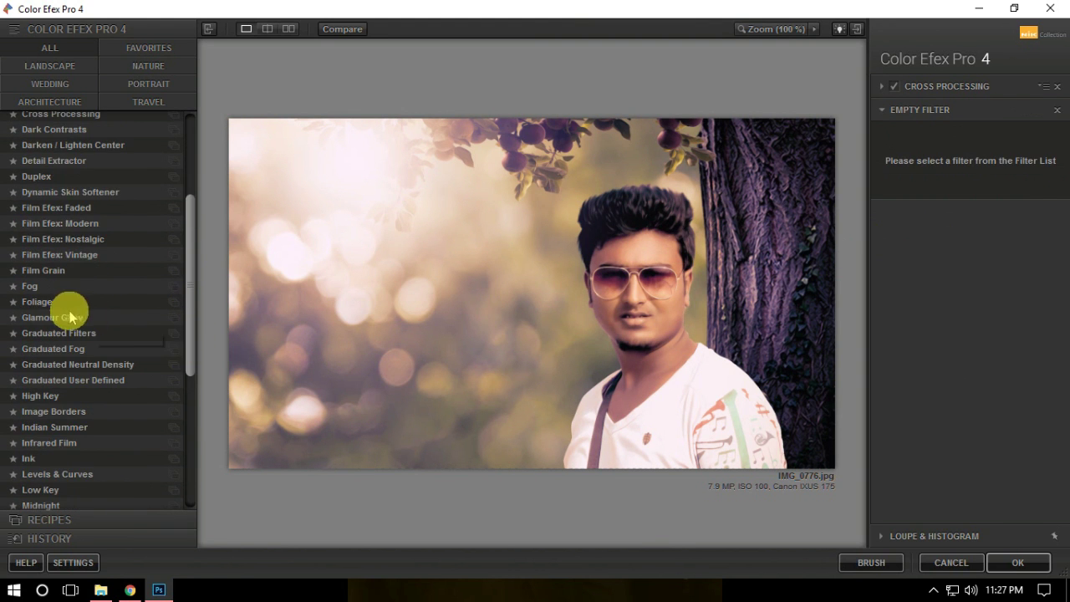
left_click(42, 302)
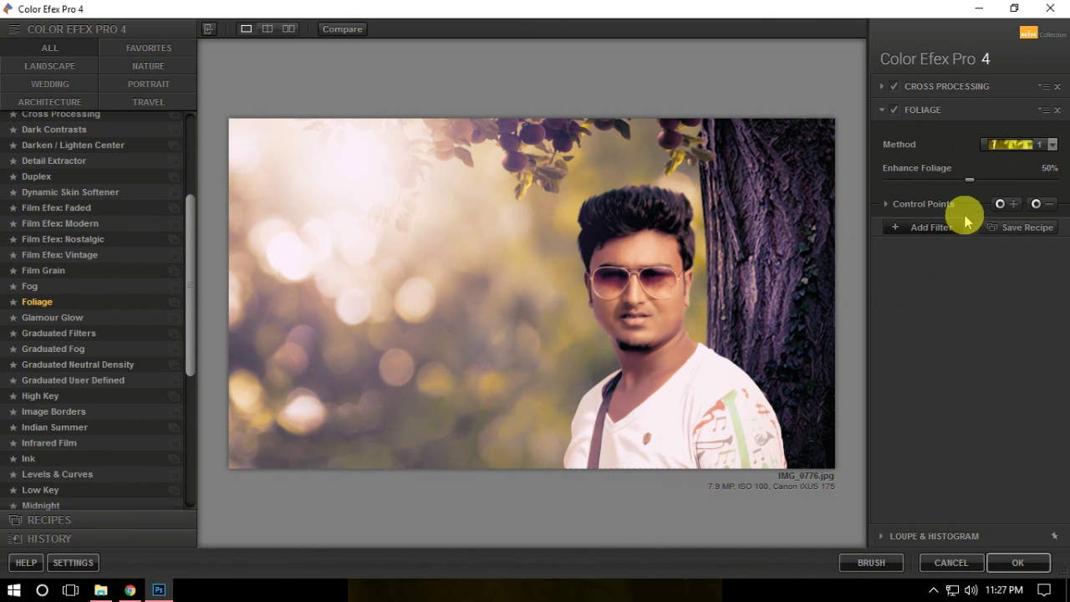
left_click_drag(970, 180, 954, 182)
left_click(928, 226)
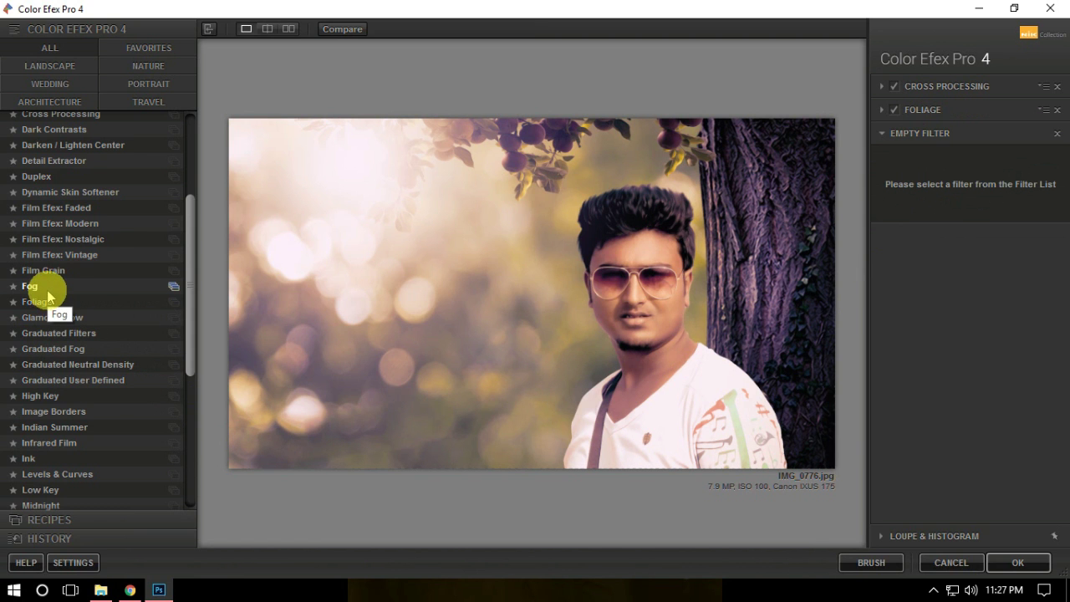
- Add a faint Fog filter at about 6% intensity, then another empty filter slot
left_click_drag(29, 286, 593, 282)
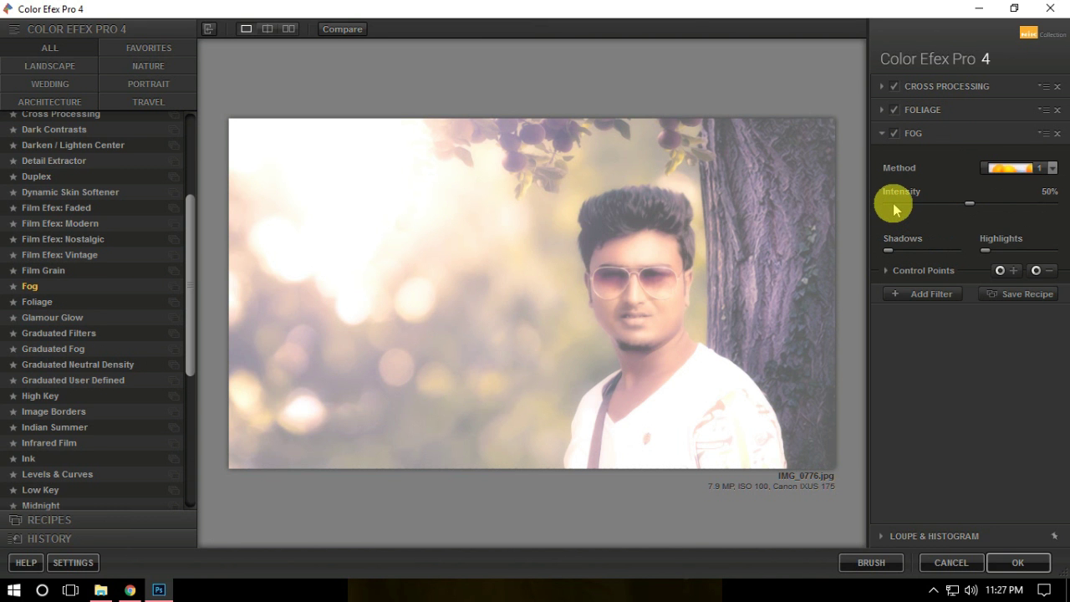
left_click(888, 204)
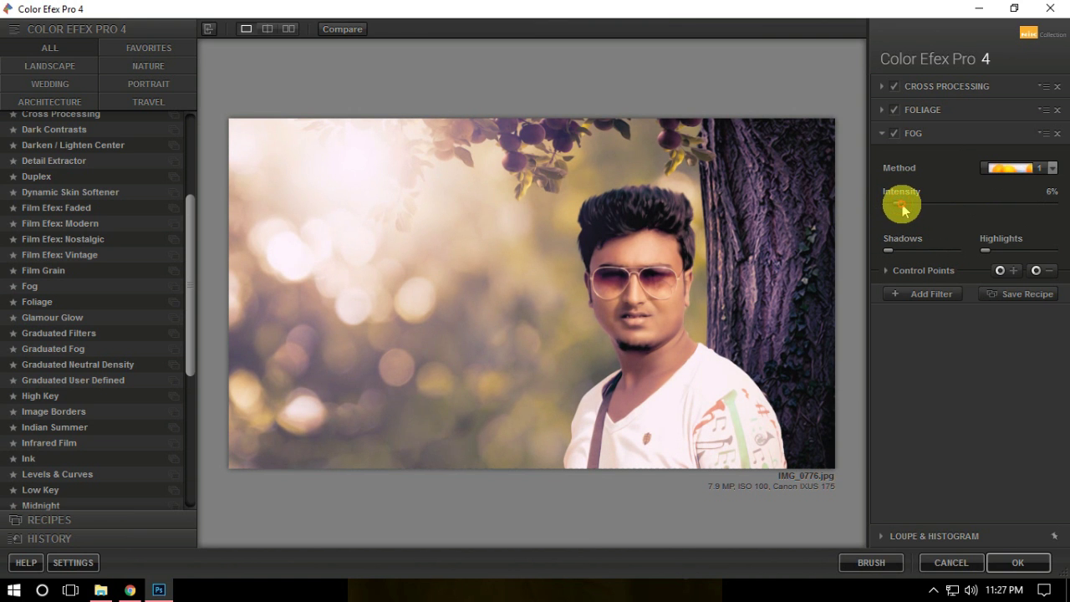
left_click(909, 295)
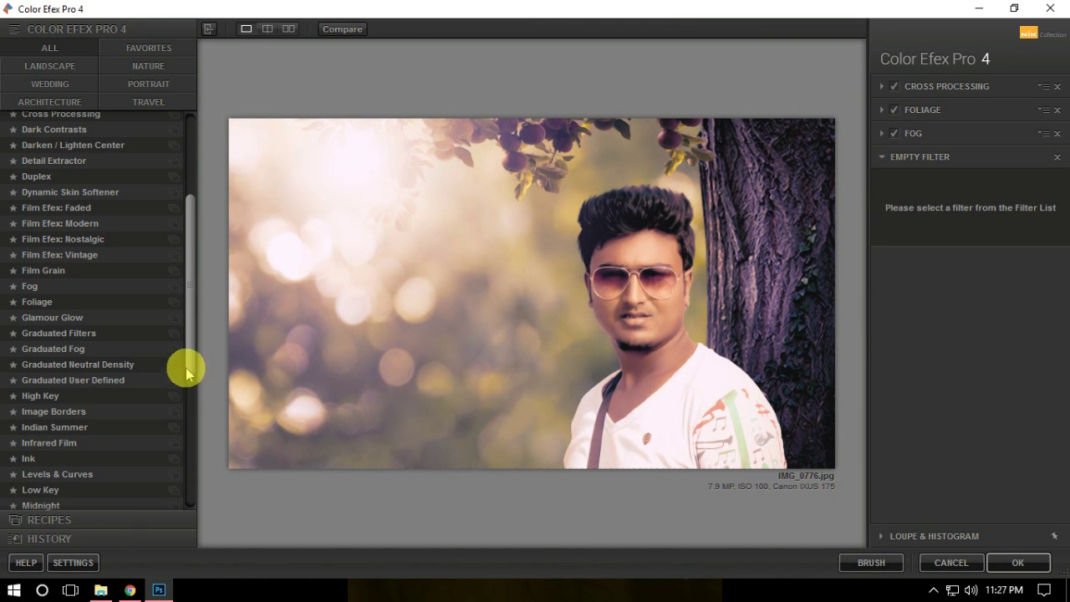
scroll(193, 383, "down", 1)
left_click_drag(194, 385, 198, 452)
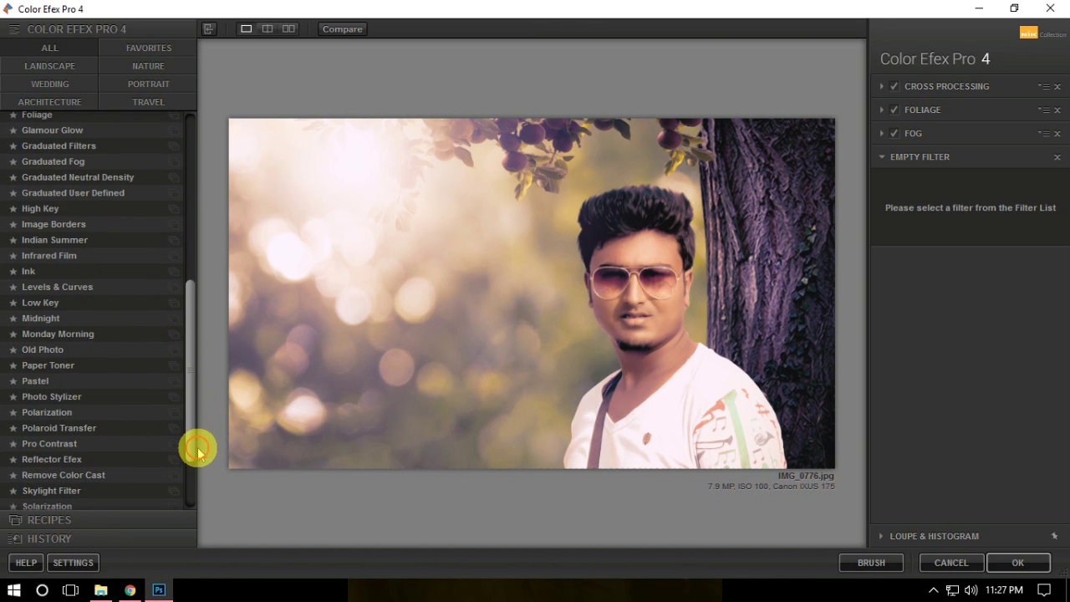
scroll(198, 452, "down", 1)
left_click(103, 277)
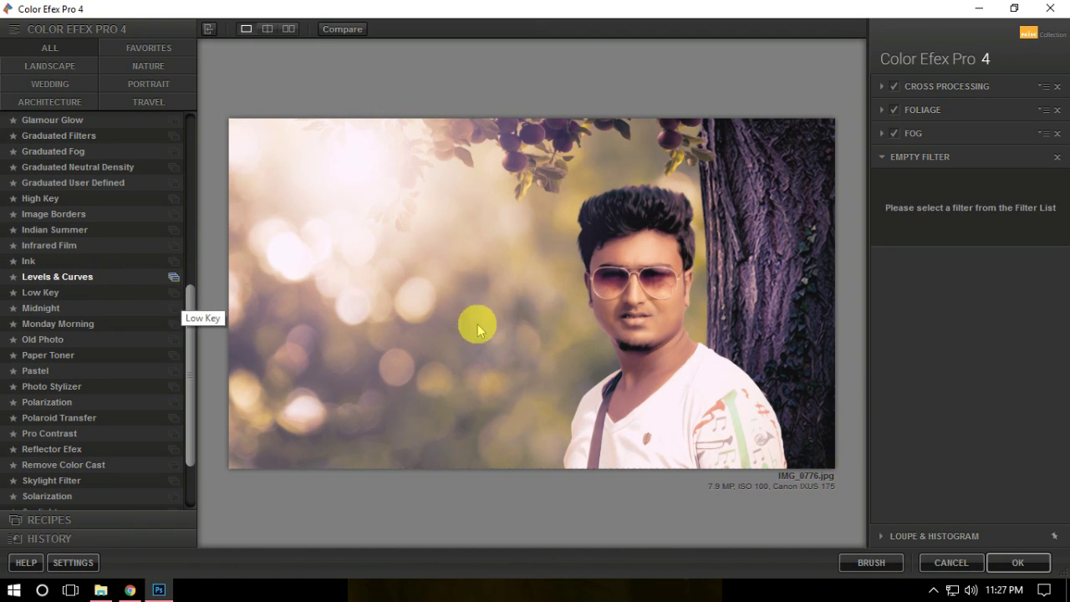
- Flatten Levels & Curves by lowering the white point and raising the black point, then return to Photoshop
left_click_drag(1042, 226, 1042, 234)
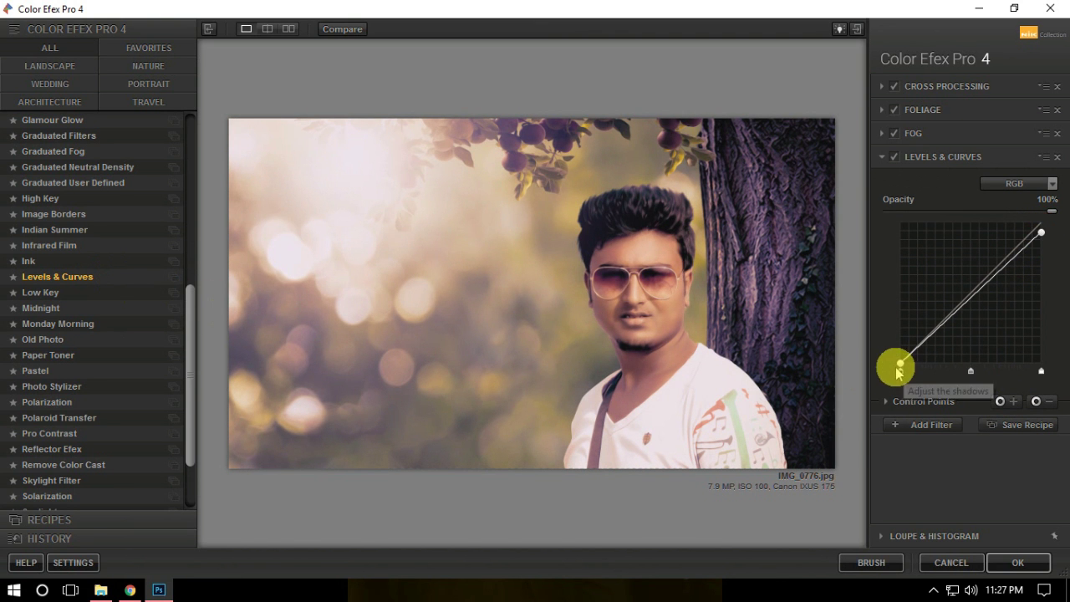
left_click_drag(901, 363, 900, 358)
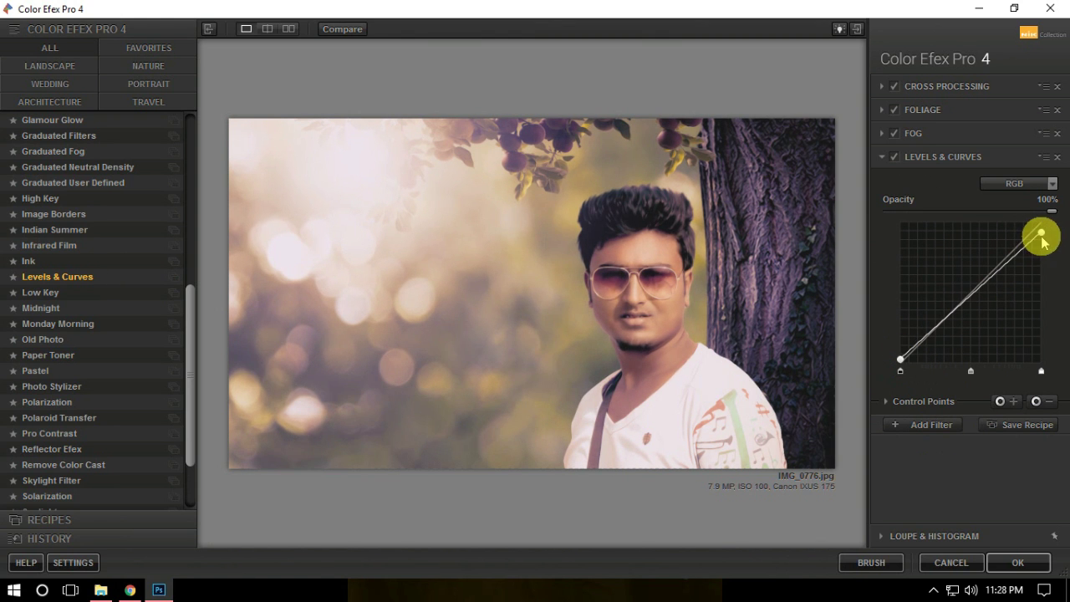
left_click(921, 425)
left_click(1016, 561)
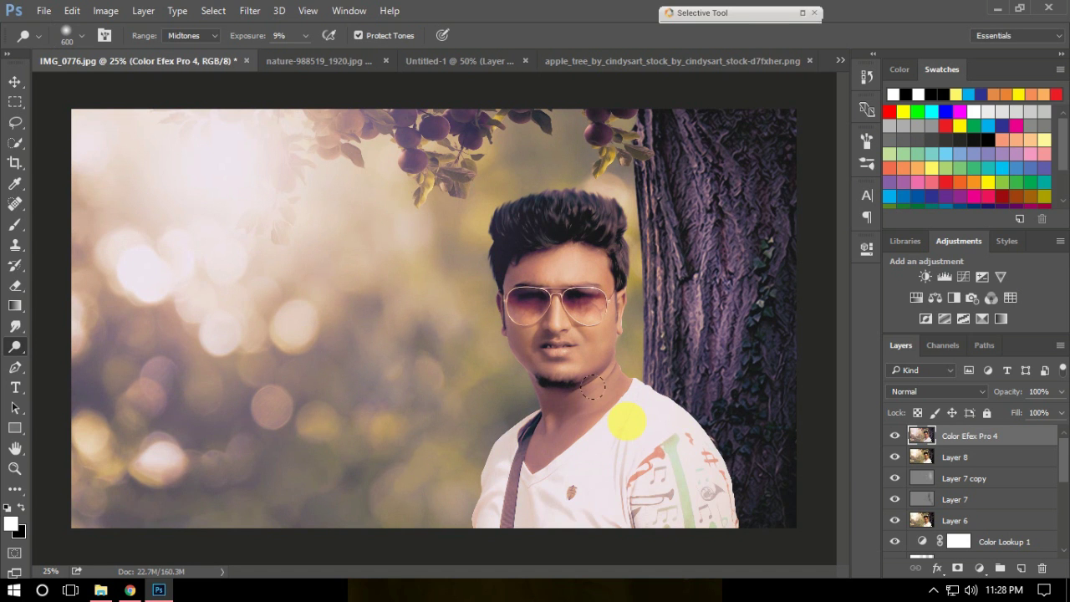
- In the Camera Raw Filter, set Temperature -3, Highlights +41 and slightly deeper Blacks
left_click(250, 10)
left_click(288, 101)
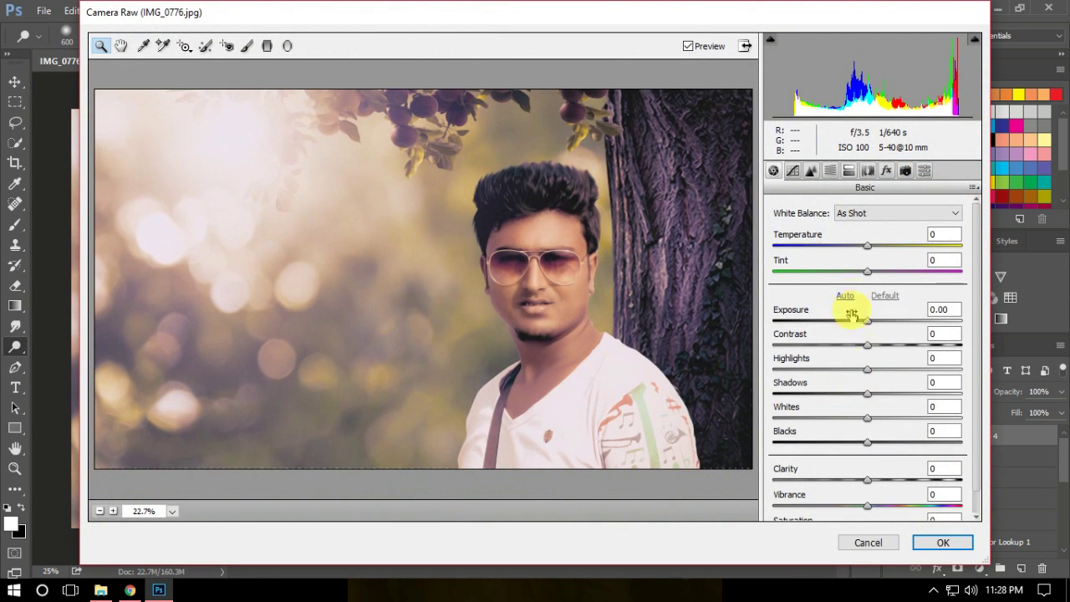
left_click_drag(869, 248, 866, 251)
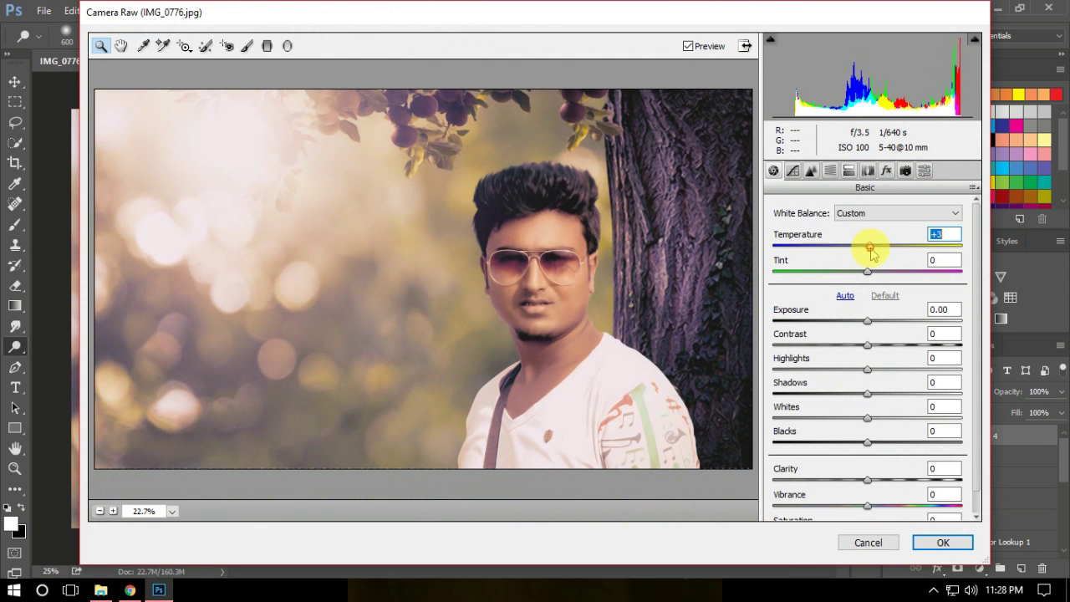
mouse_move(867, 369)
left_mouse_down()
mouse_move(905, 369)
mouse_move(886, 394)
left_mouse_up()
left_click_drag(867, 441, 860, 442)
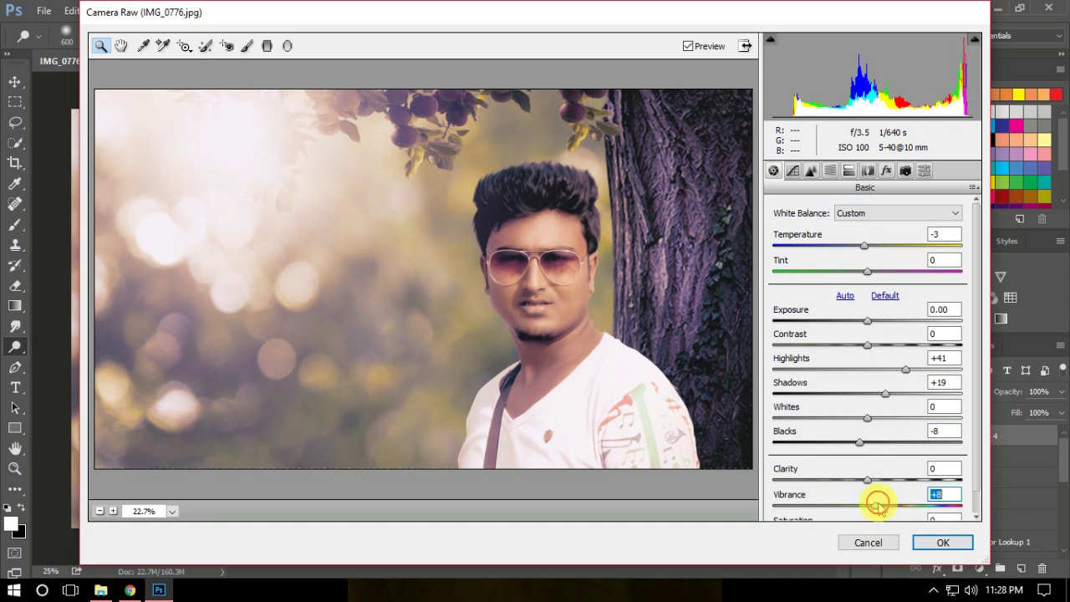
- In HSL/Grayscale Luminance, set Greens to +58 and Oranges to 5
left_click(830, 171)
mouse_move(873, 307)
left_mouse_down()
mouse_move(893, 308)
mouse_move(884, 310)
left_mouse_up()
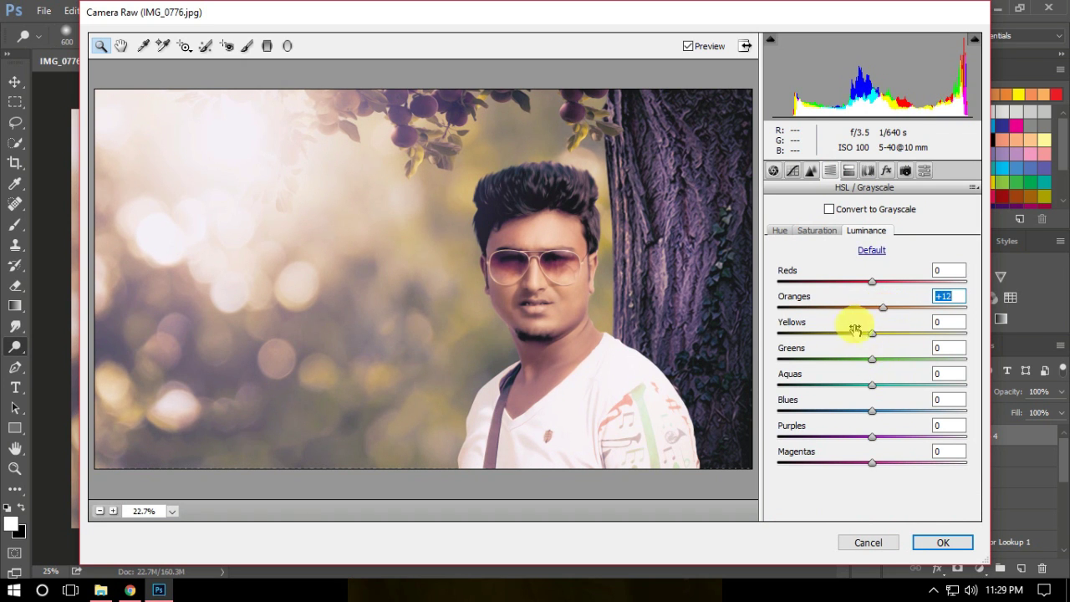
left_click_drag(863, 360, 927, 359)
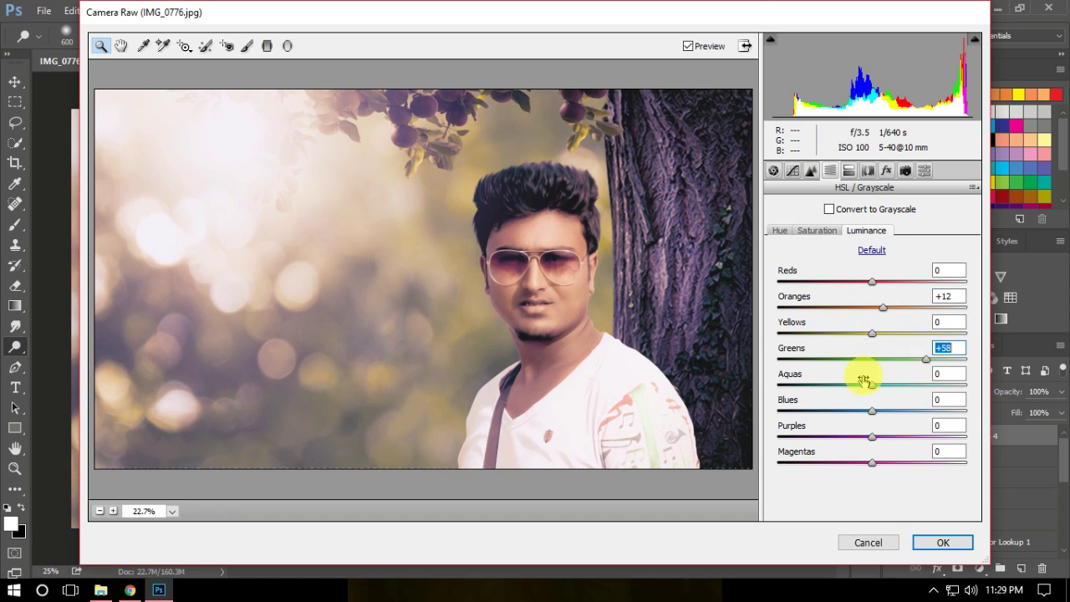
left_click(933, 296)
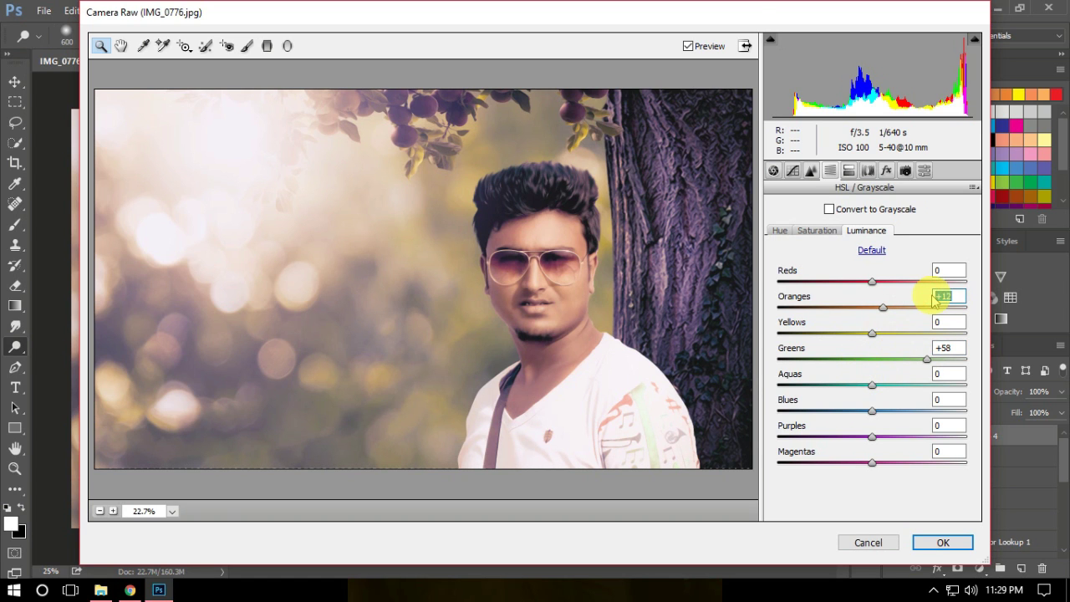
type("5")
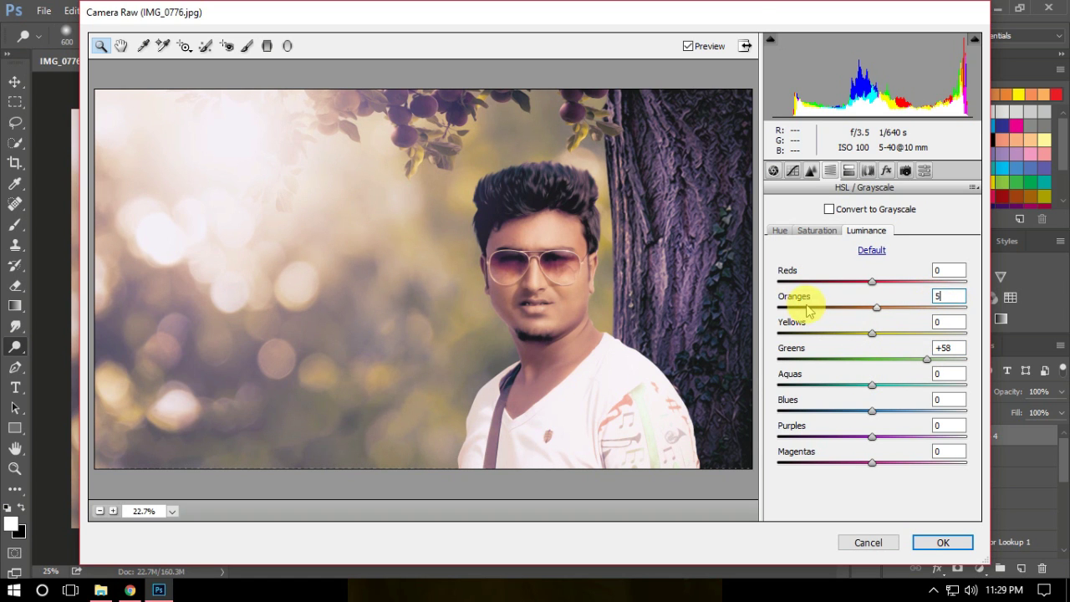
left_click(773, 170)
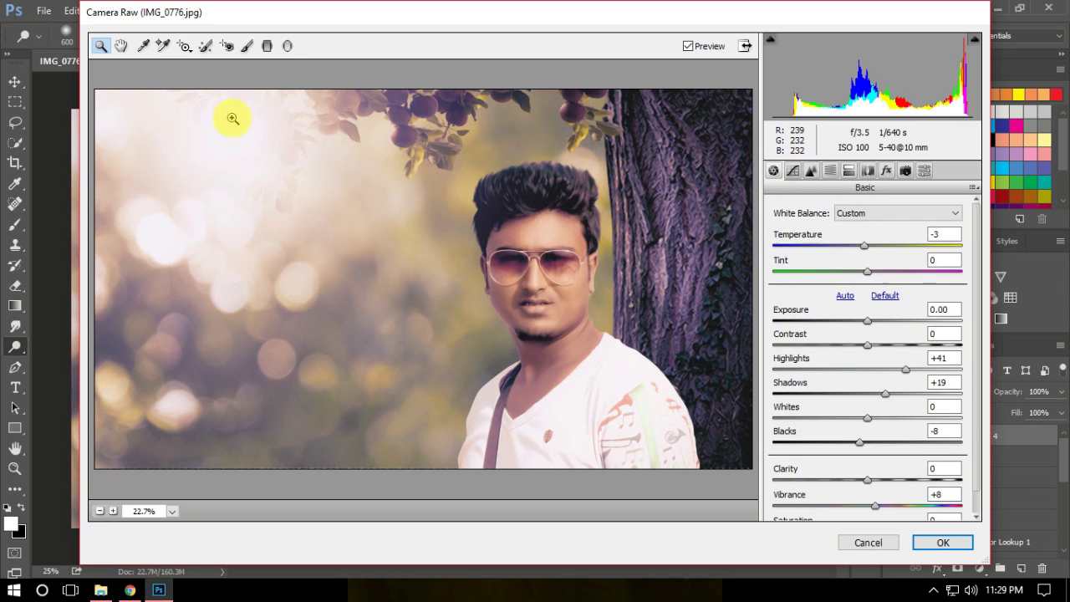
- Add a graduated filter rising from the bottom edge at Exposure -1.85
left_click(268, 49)
mouse_move(380, 493)
left_mouse_down()
mouse_move(383, 290)
mouse_move(375, 275)
left_mouse_up()
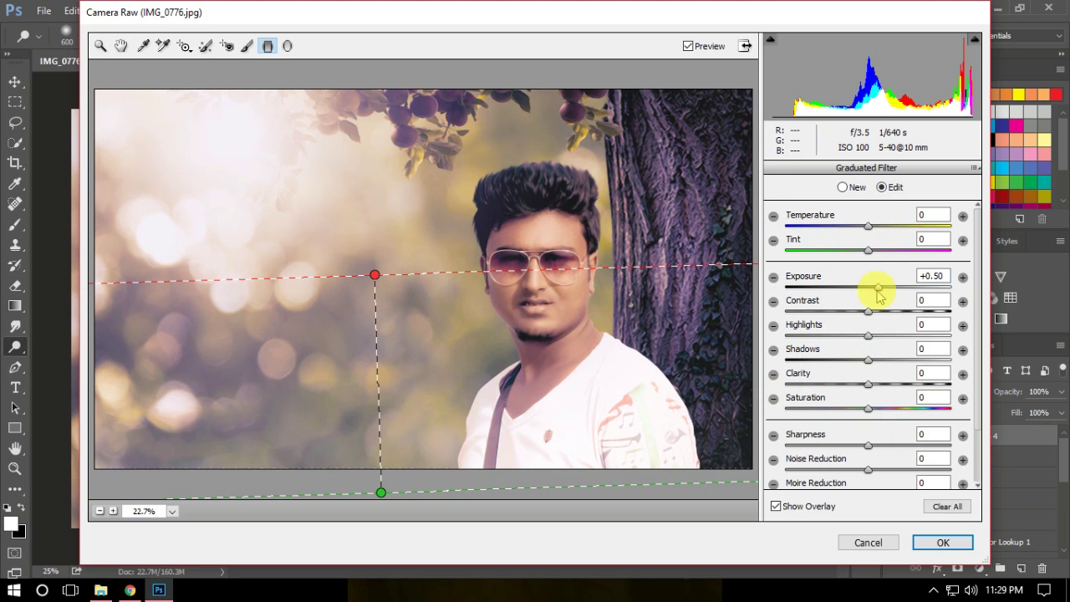
left_click_drag(878, 287, 831, 287)
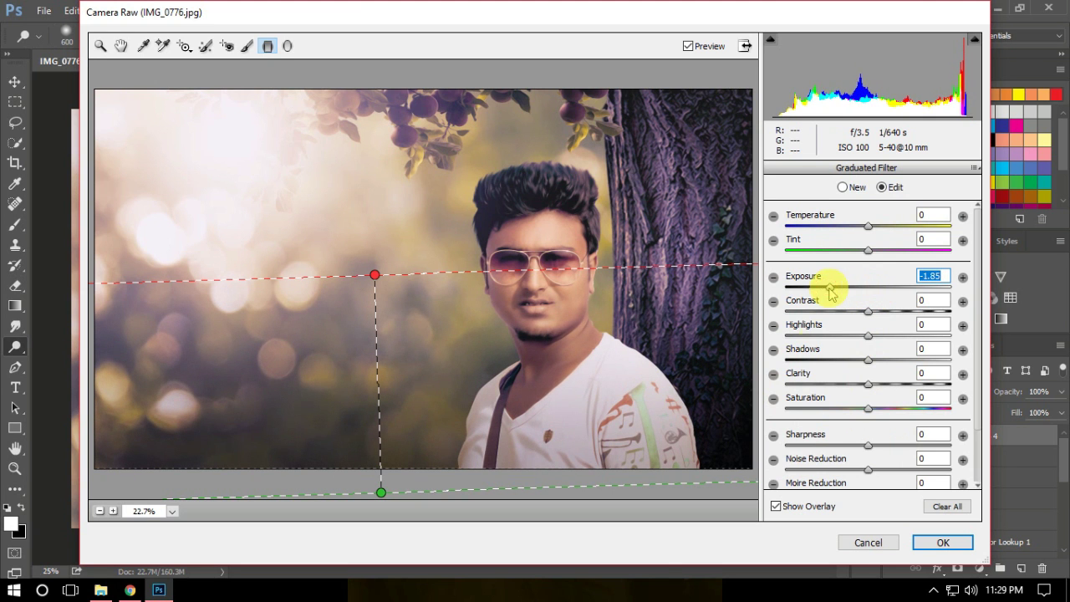
- Draw and position a brightening diagonal gradient from the top-left corner, undoing an accidental extra one
left_click_drag(101, 92, 444, 407)
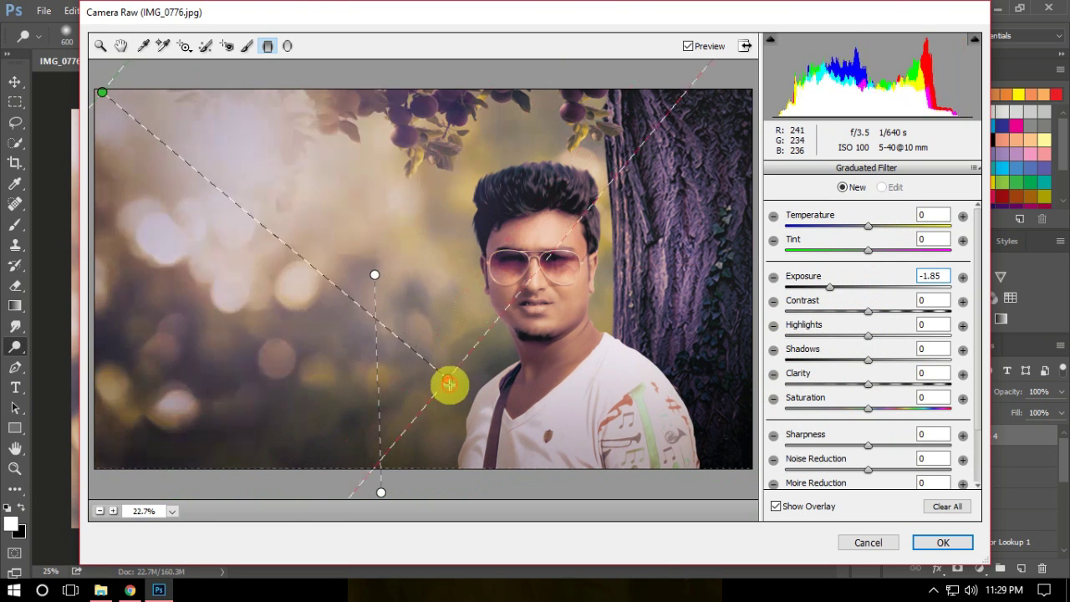
left_click_drag(831, 288, 881, 296)
left_click_drag(416, 393, 310, 346)
mouse_move(102, 92)
left_mouse_down()
mouse_move(158, 160)
mouse_move(197, 110)
left_mouse_up()
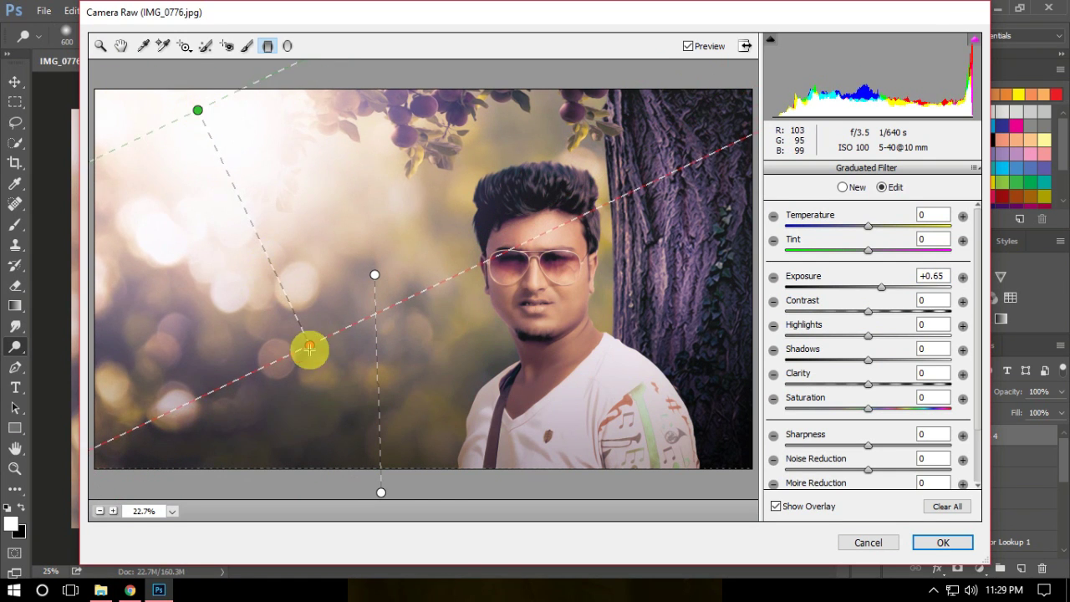
left_click_drag(309, 348, 326, 353)
key("ctrl+z")
left_click(261, 238)
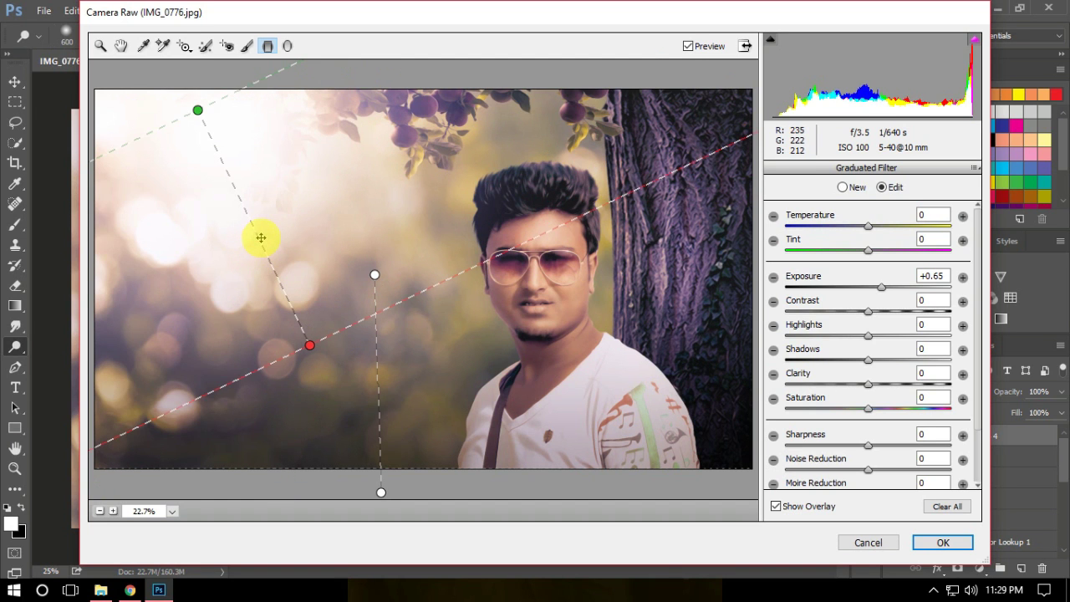
- Compare before/after, set the diagonal gradient to Exposure +0.10, and extend its end lower
left_click(687, 46)
left_click(688, 46)
left_click(688, 46)
left_click(687, 46)
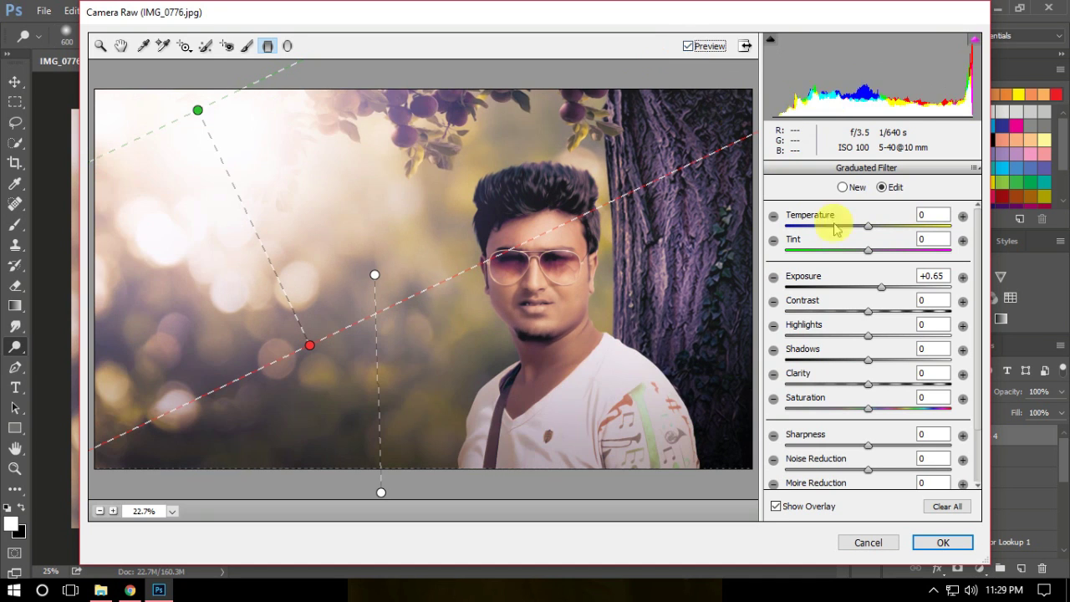
left_click_drag(881, 287, 869, 289)
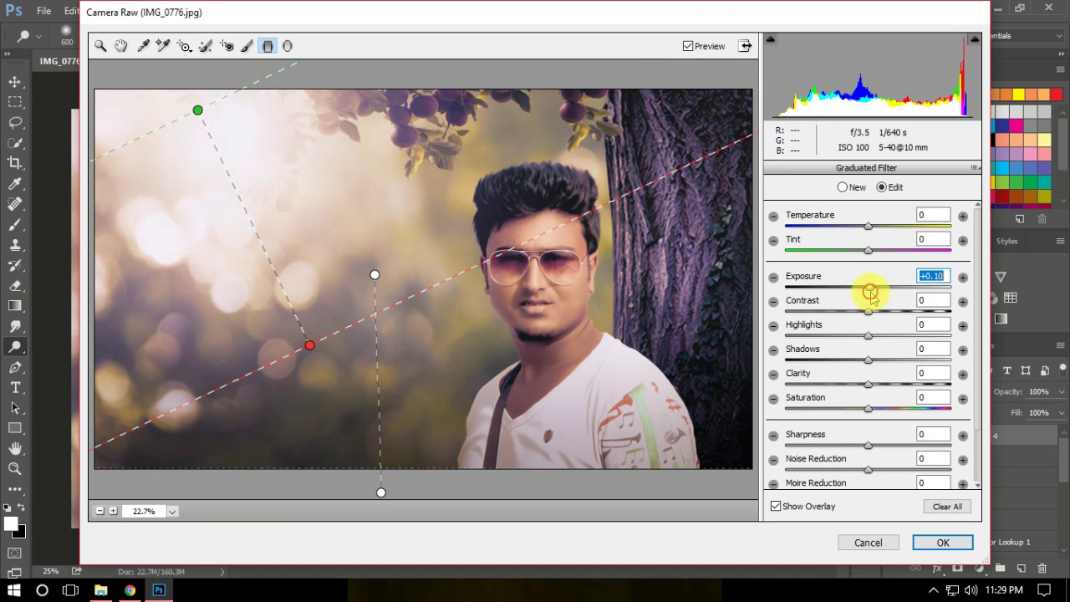
left_click_drag(310, 346, 363, 390)
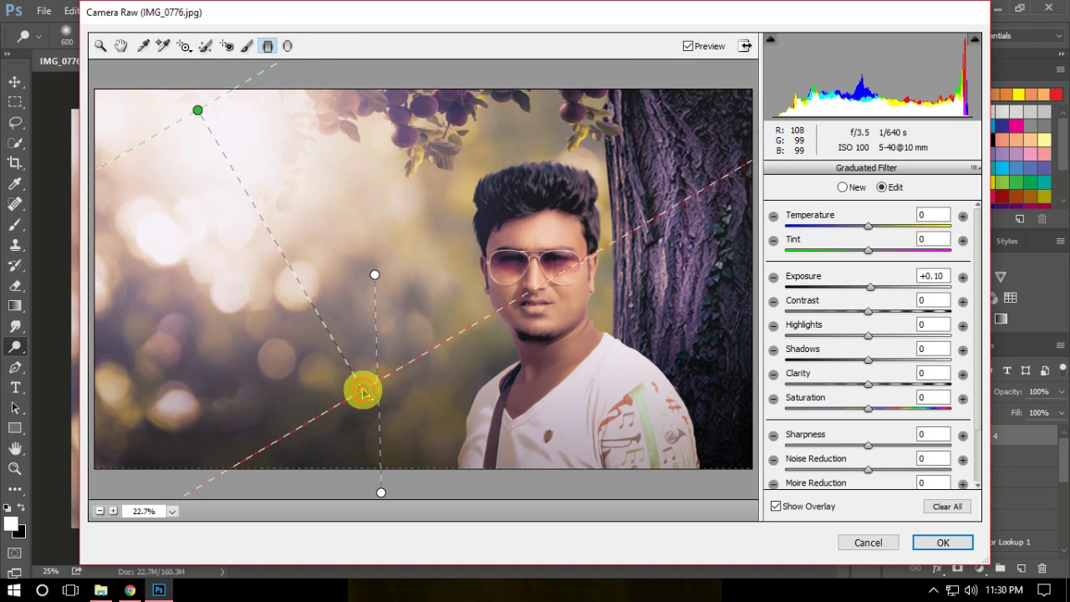
left_click(100, 46)
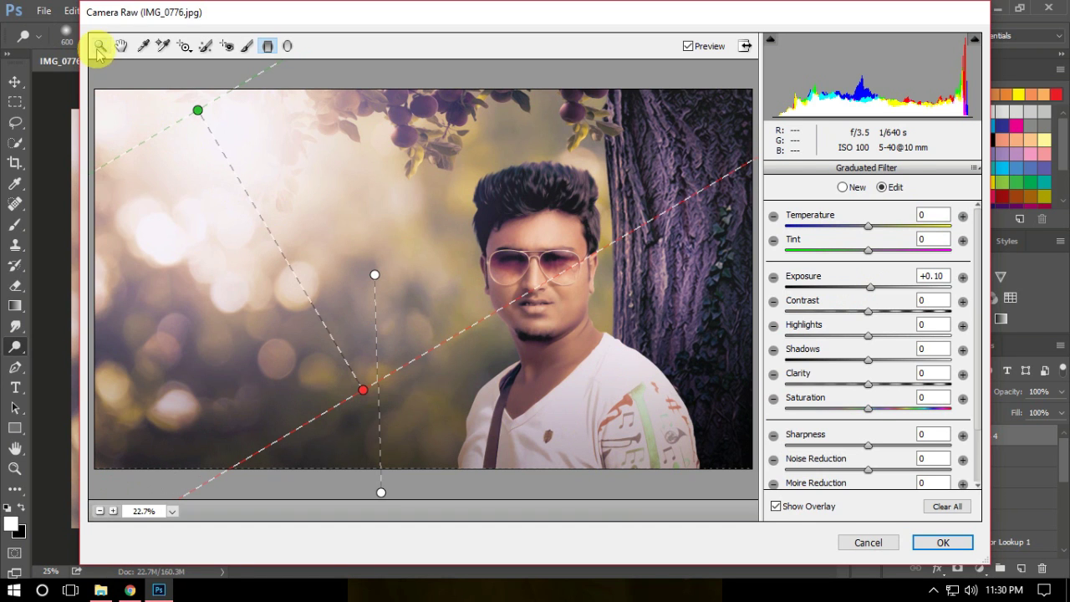
- Set Clarity to +25 and Temperature to -1, then apply the Camera Raw grade
left_click_drag(870, 483, 895, 483)
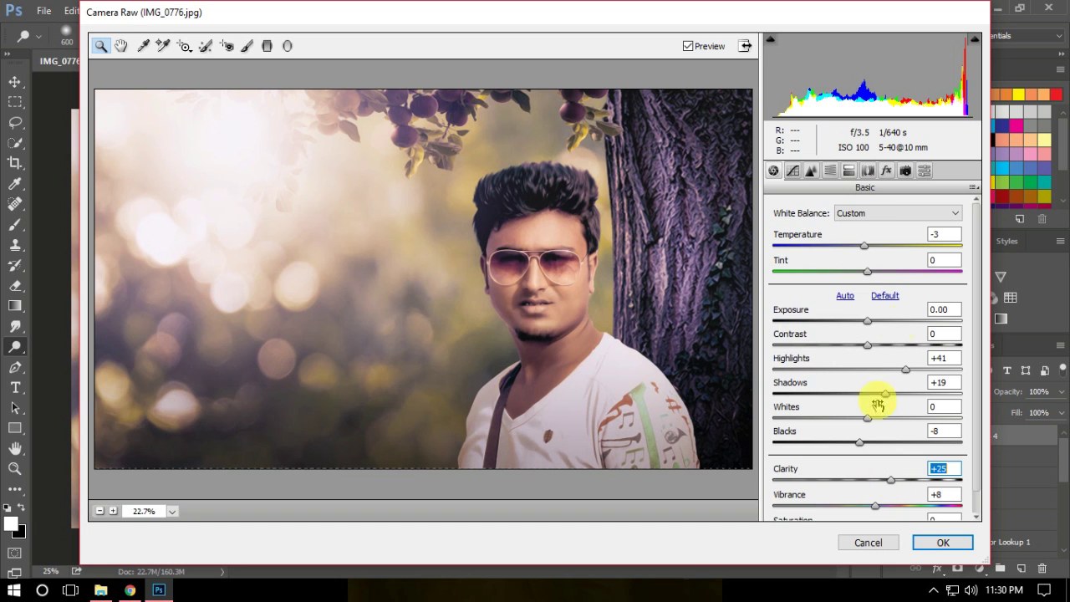
left_click_drag(865, 249, 867, 247)
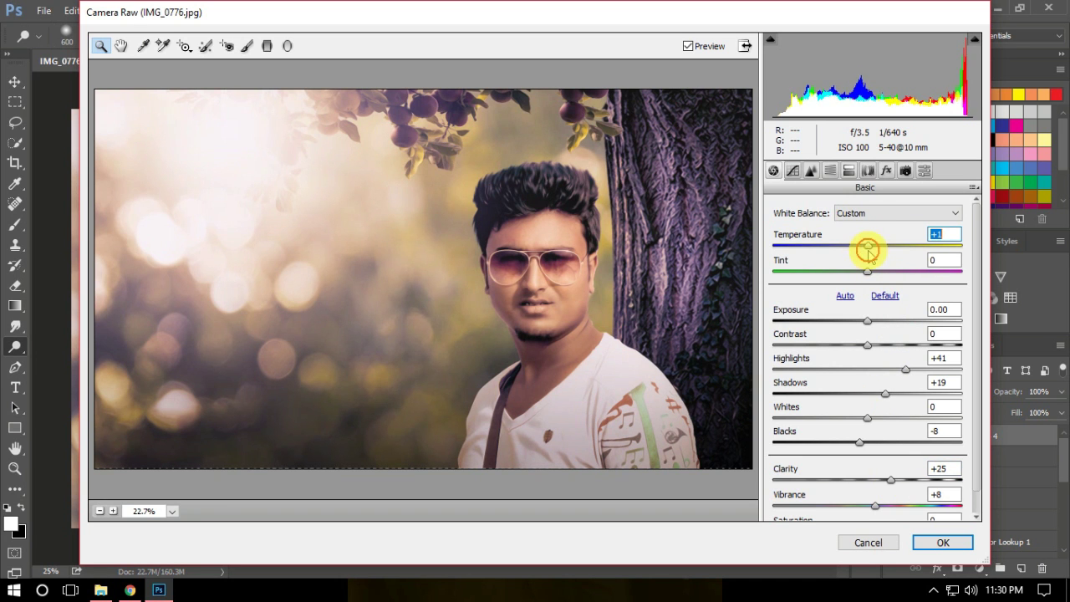
left_click(945, 544)
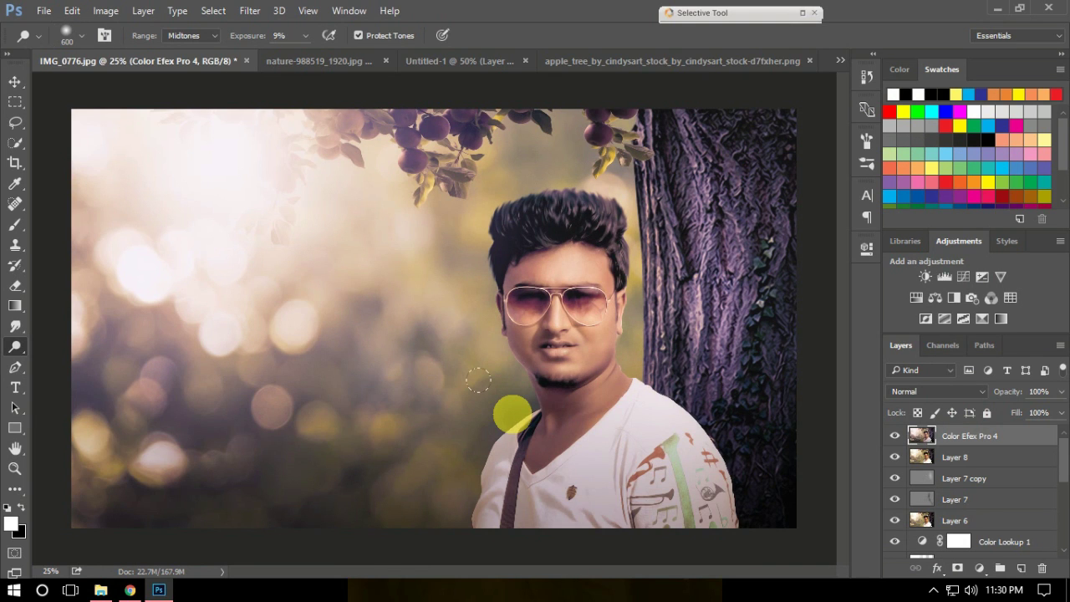